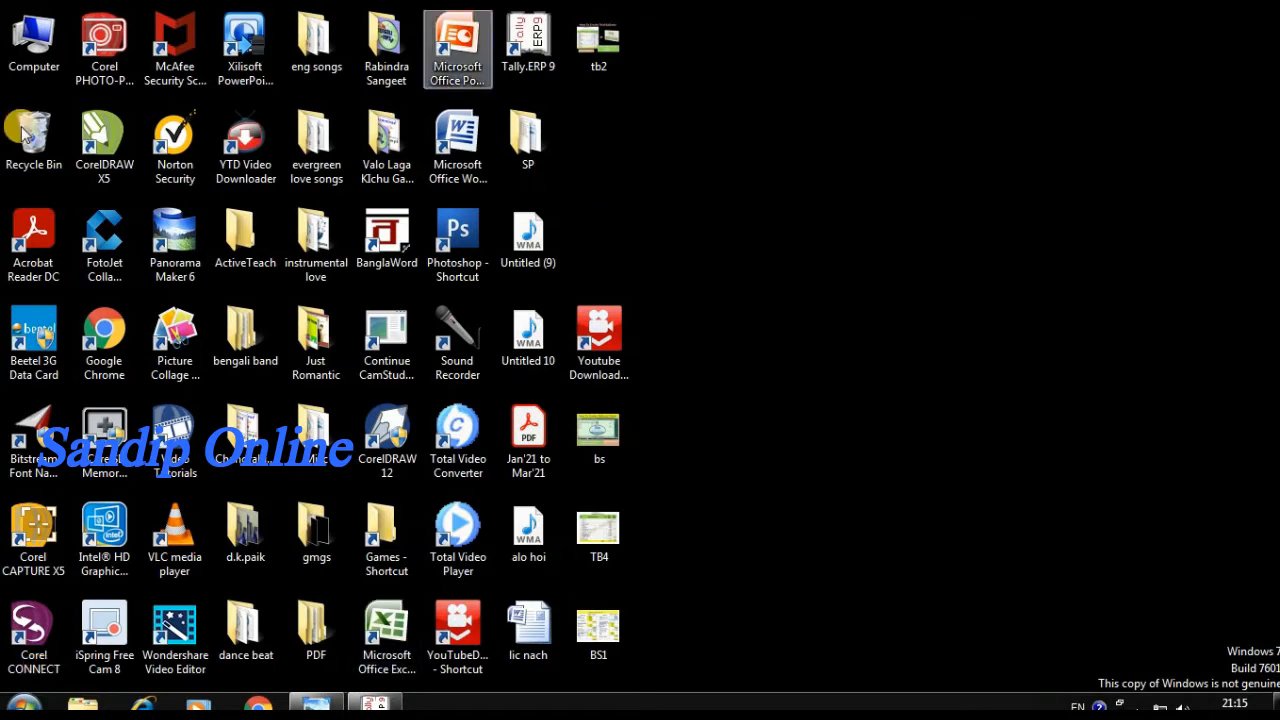
Switch to Windows Photo Viewer to examine the TB4 trial balance as on 31.3.20, and minimize it
mouse_move(374, 702)
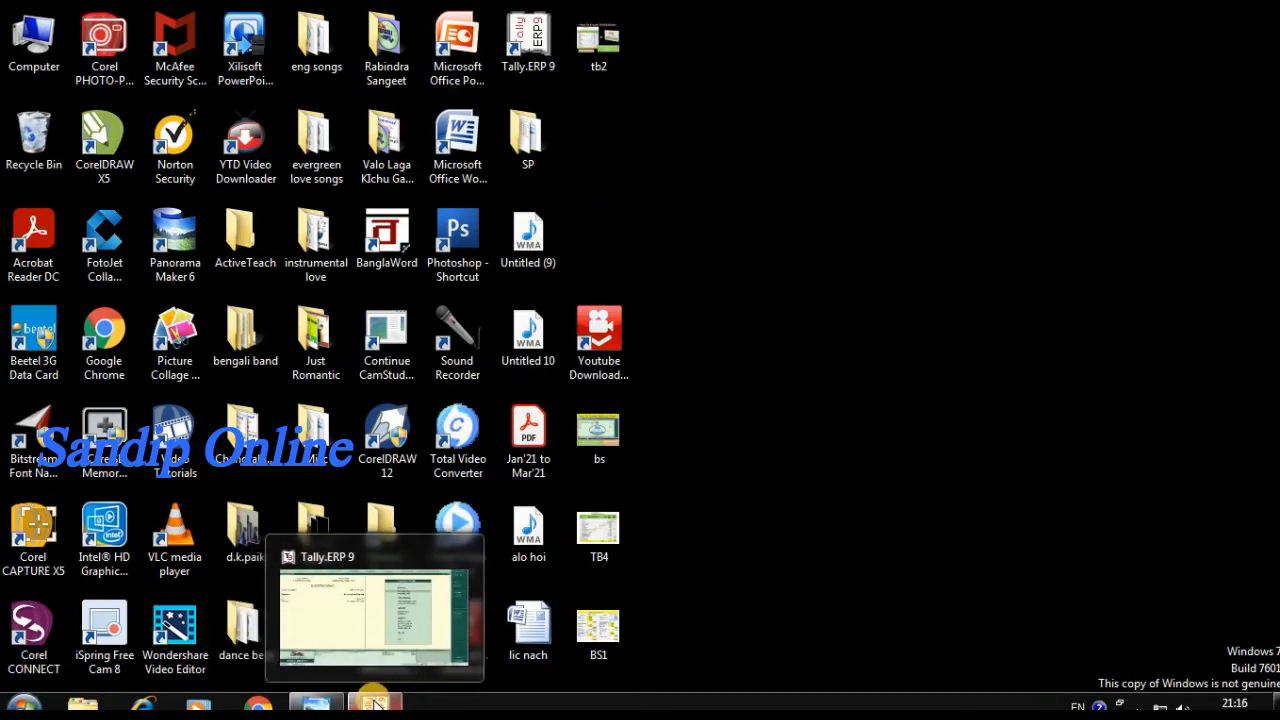
left_click(318, 704)
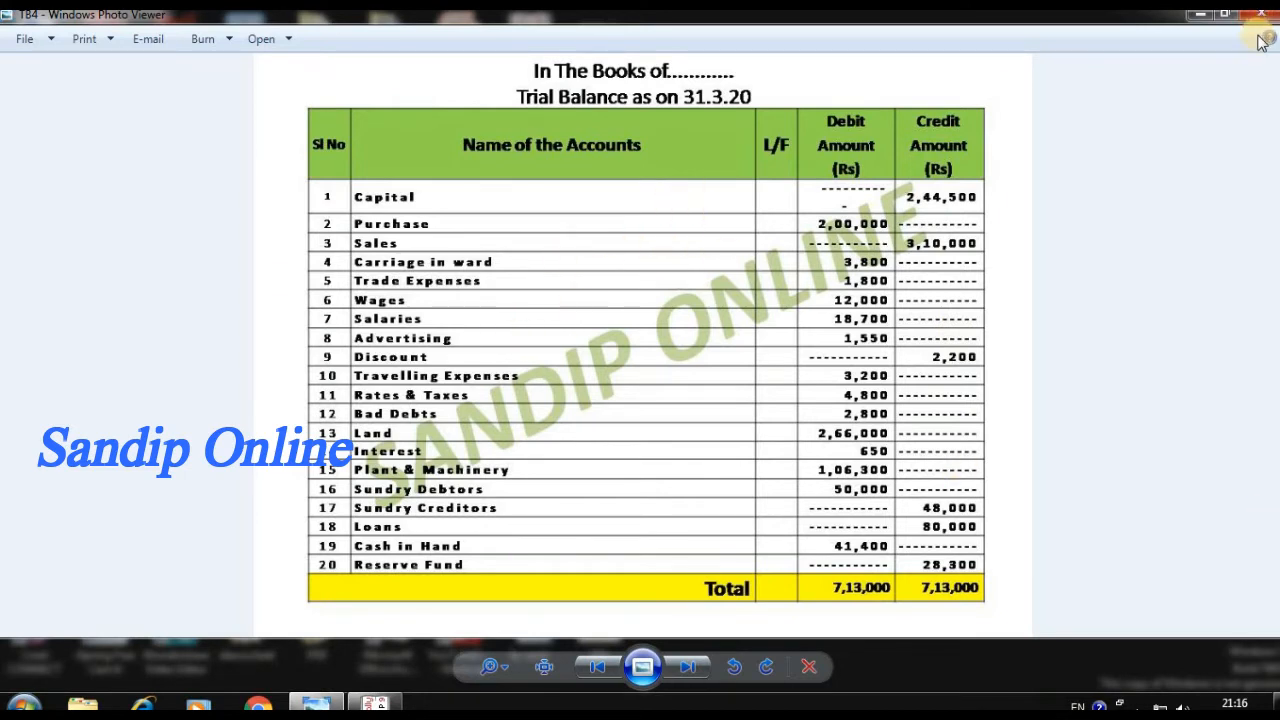
left_click(1203, 18)
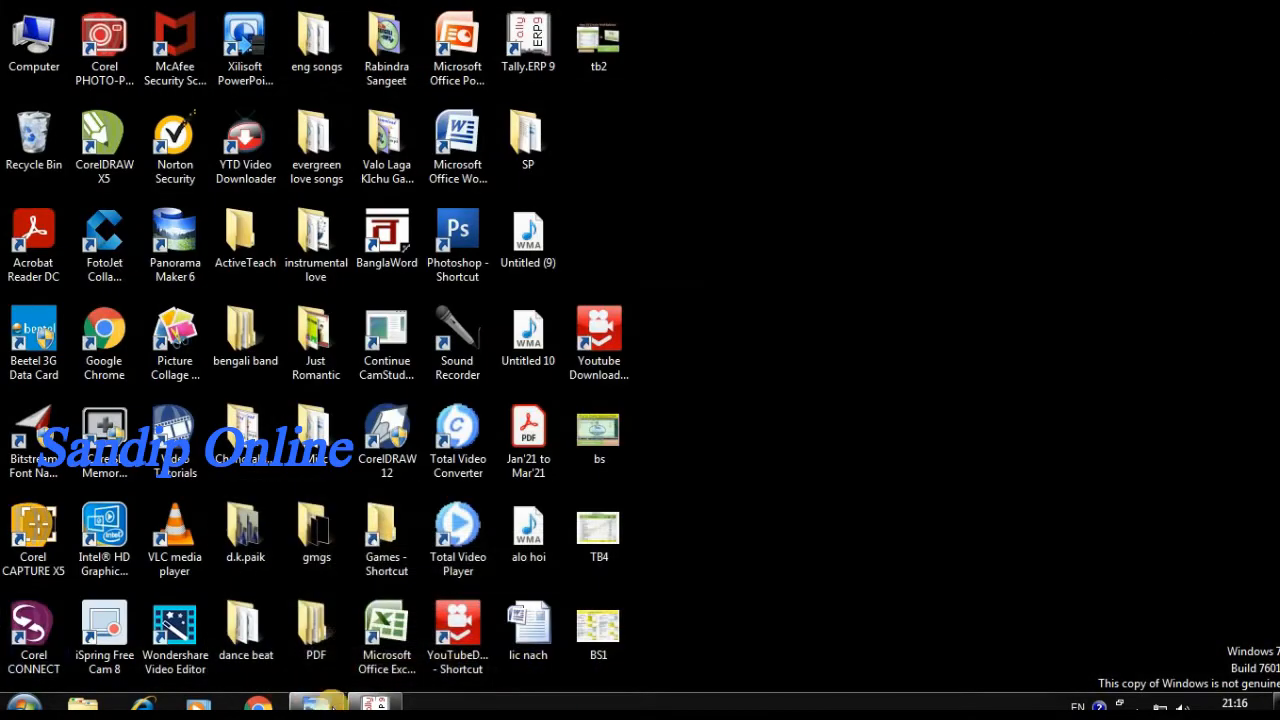
Switch to Tally.ERP 9 and open the creation form for a single ledger
left_click(375, 705)
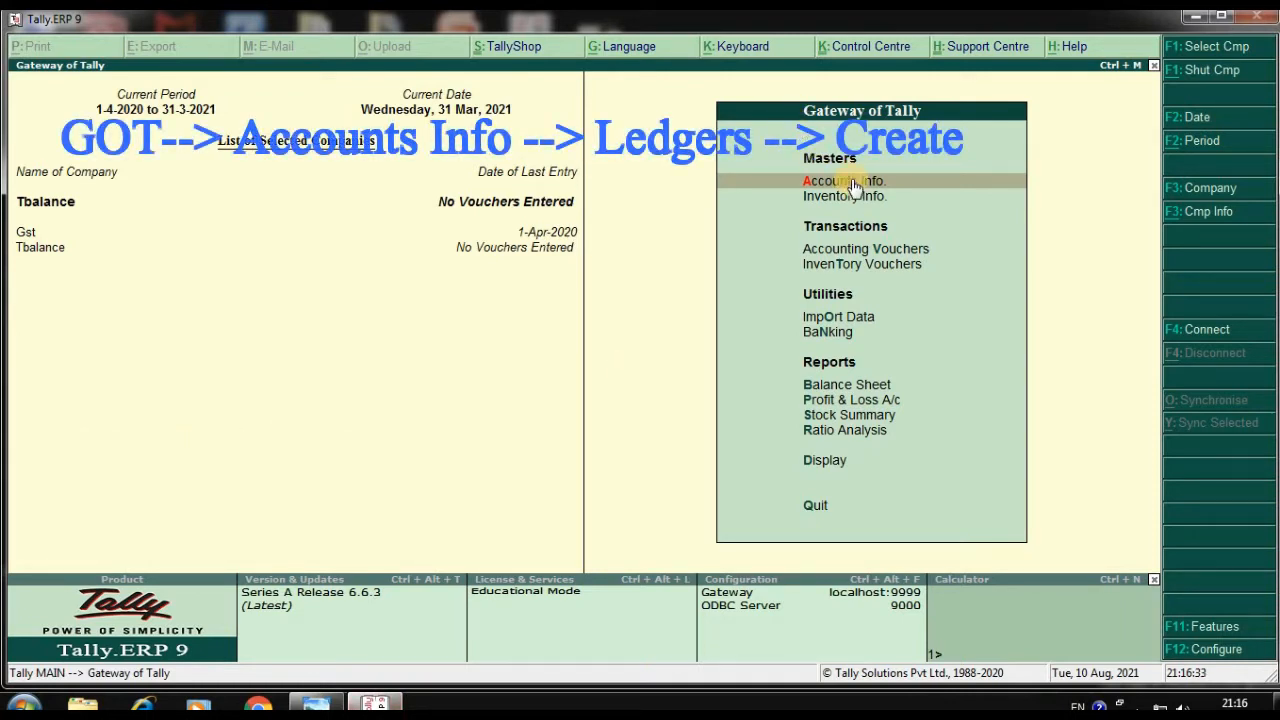
left_click(857, 188)
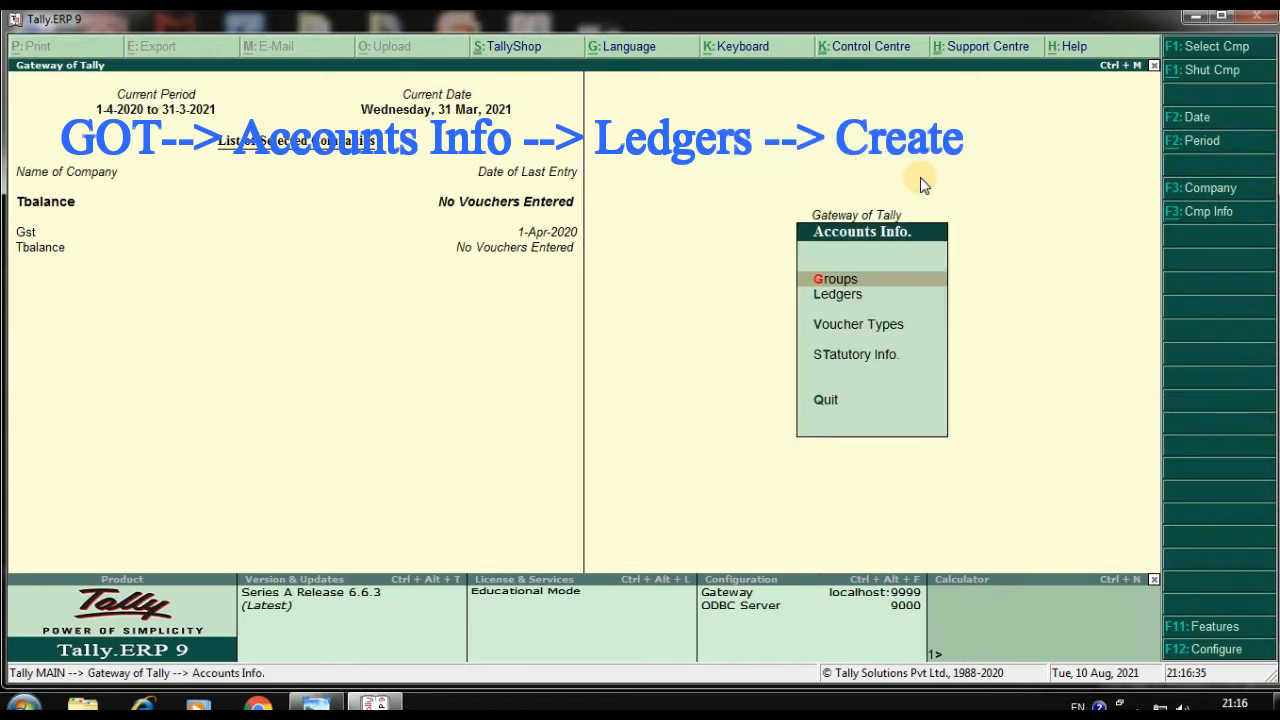
left_click(839, 292)
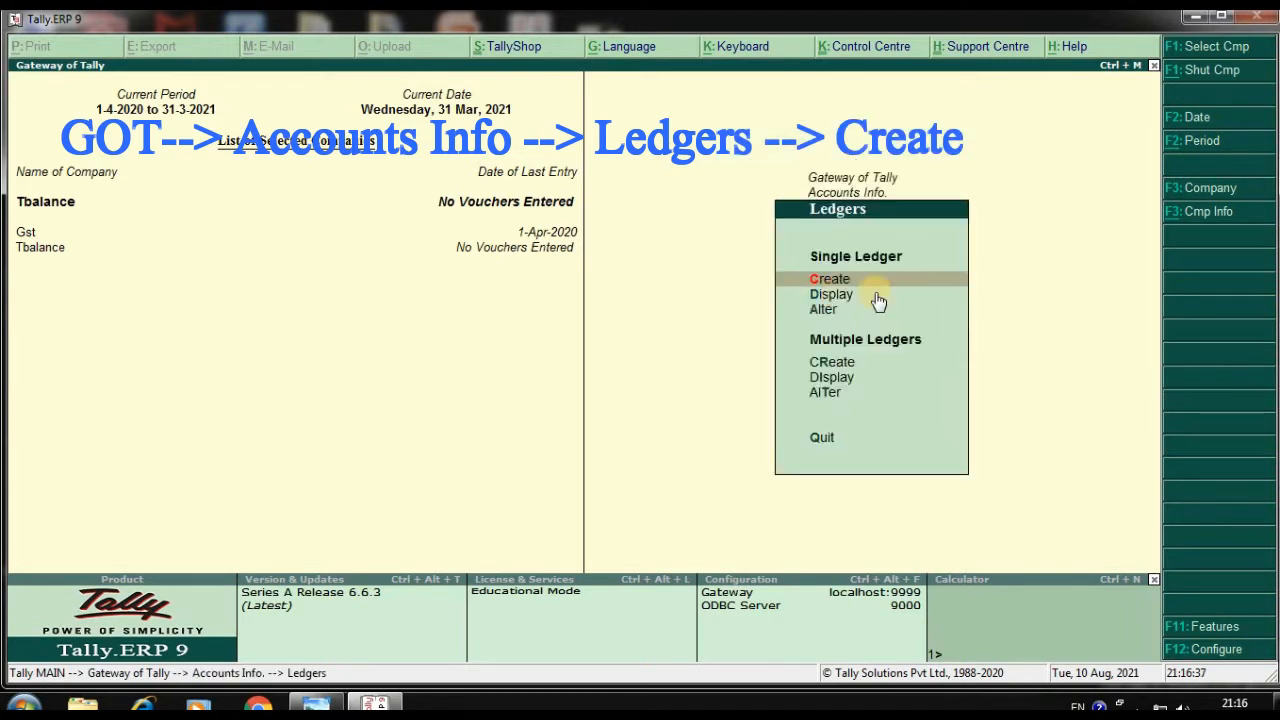
left_click(838, 279)
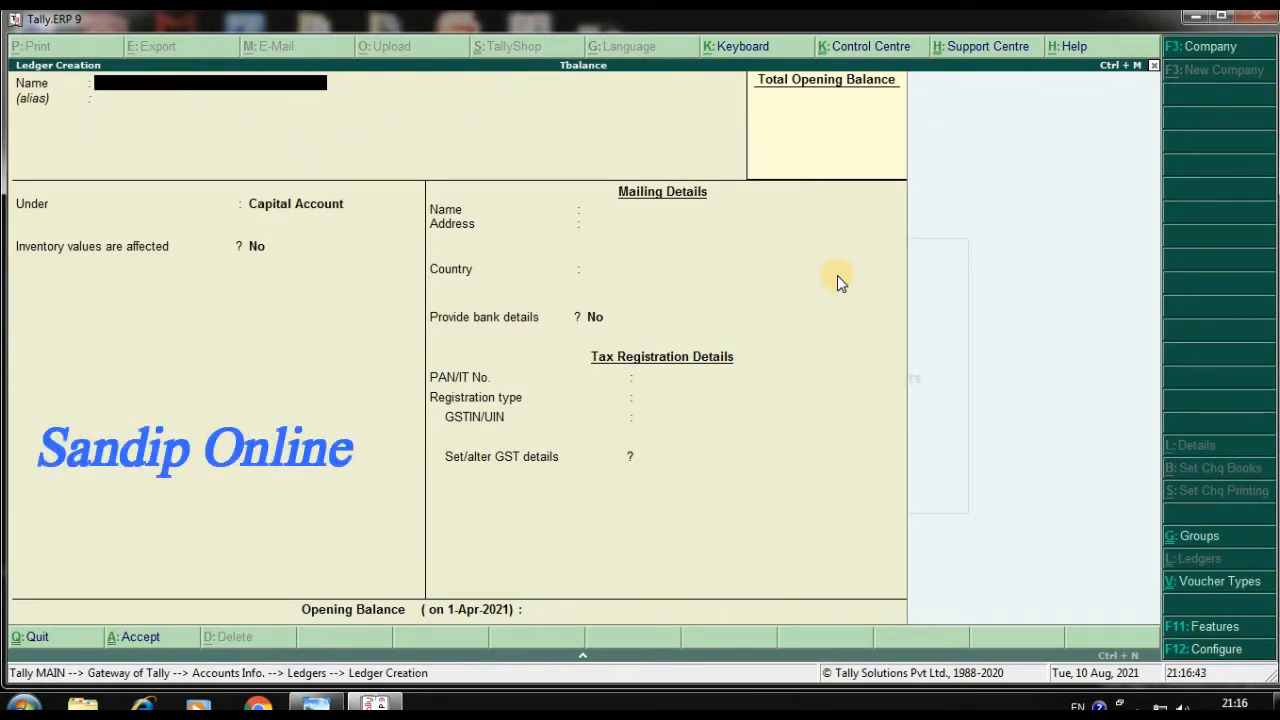
Name the new ledger Capital and place it under the Capital Account group
type("Capital")
key("Return")
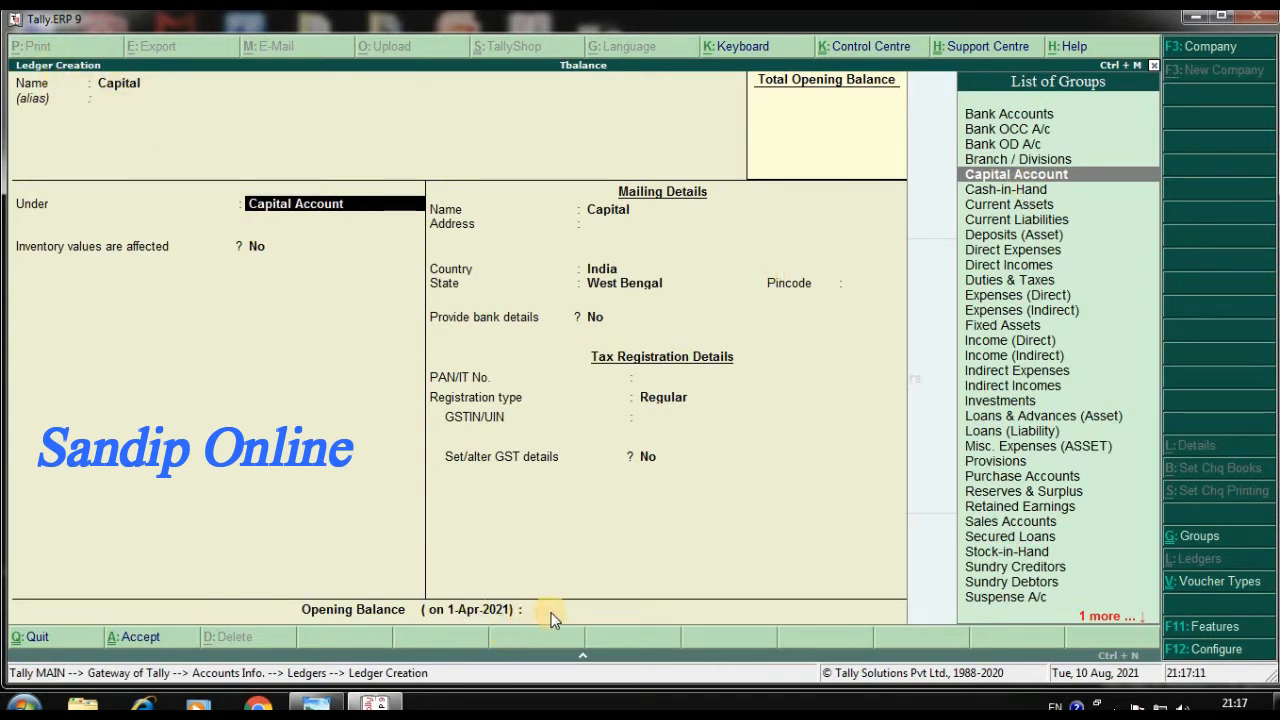
key("Return")
key("Return")
key("Return")
key("Return")
key("Return")
key("Return")
key("Return")
key("Return")
key("Return")
key("Return")
key("Return")
key("Return")
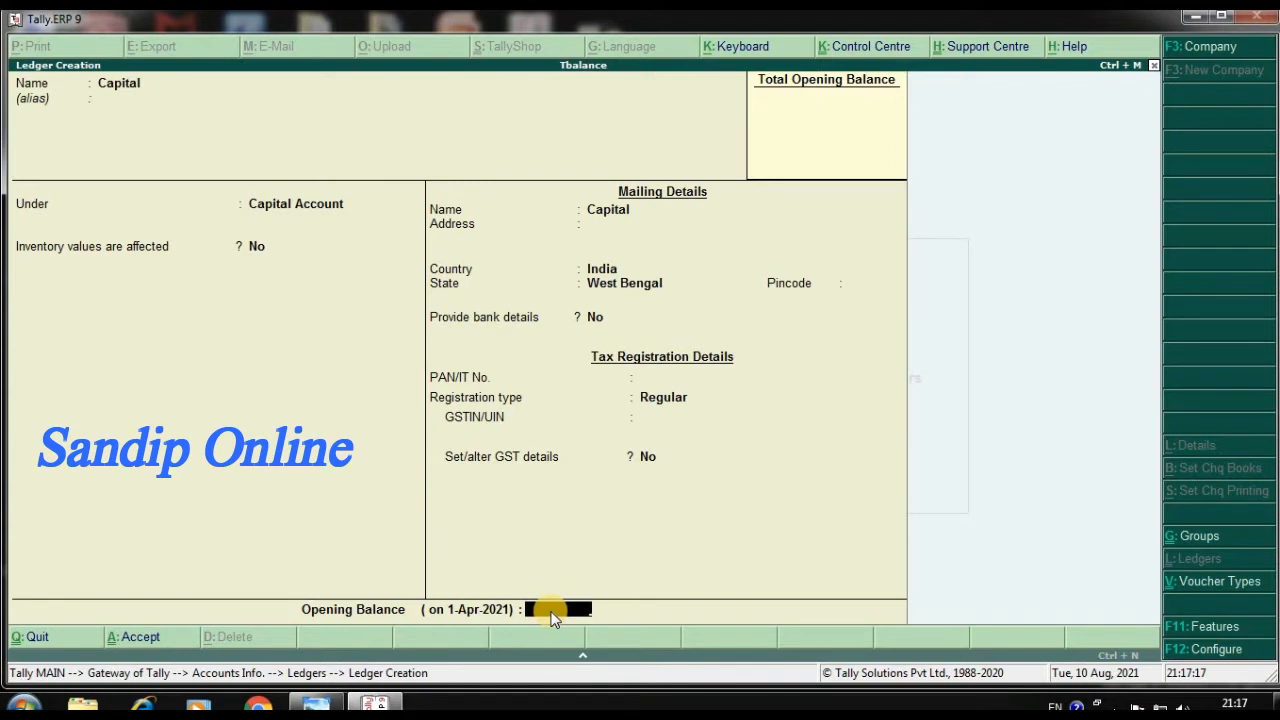
Keep the default details, set Capital's opening balance to 2,44,500 Cr and save the ledger
type("2")
type("44500")
key("Return")
key("Return")
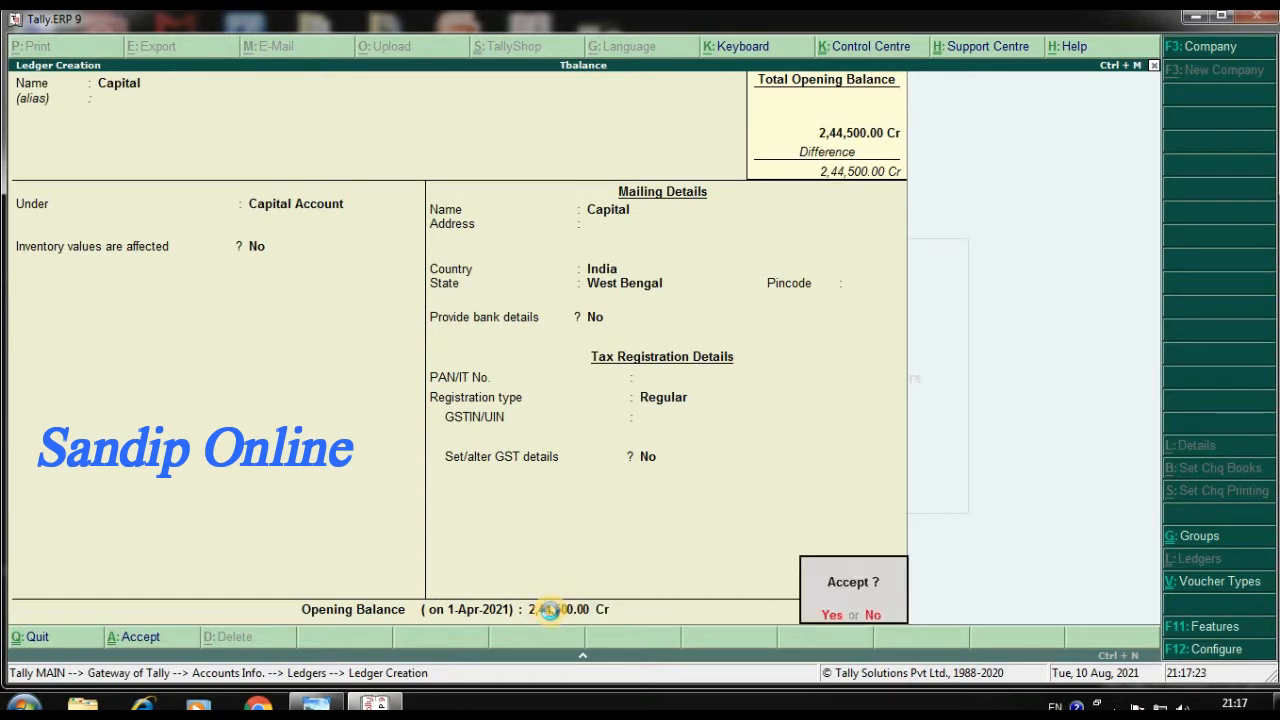
key("Return")
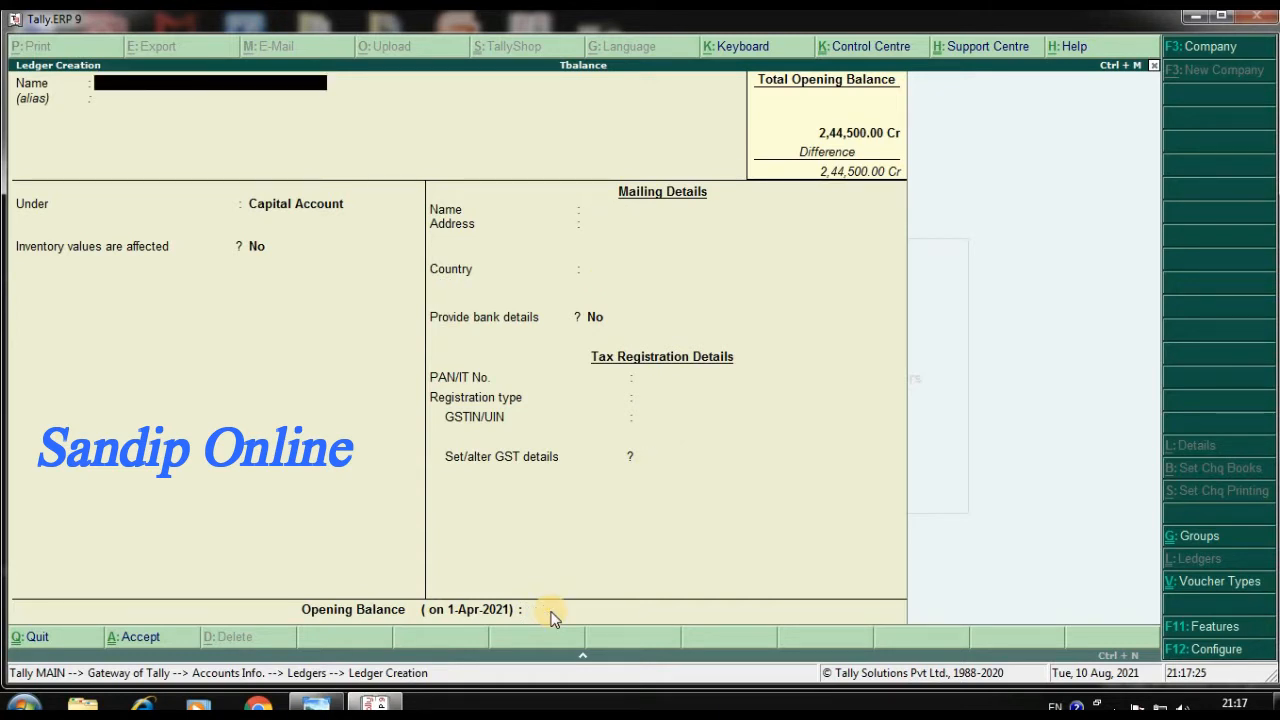
Name the next ledger Purchase and place it under the Purchase Accounts group
type("Purchase")
key("Return")
key("Return")
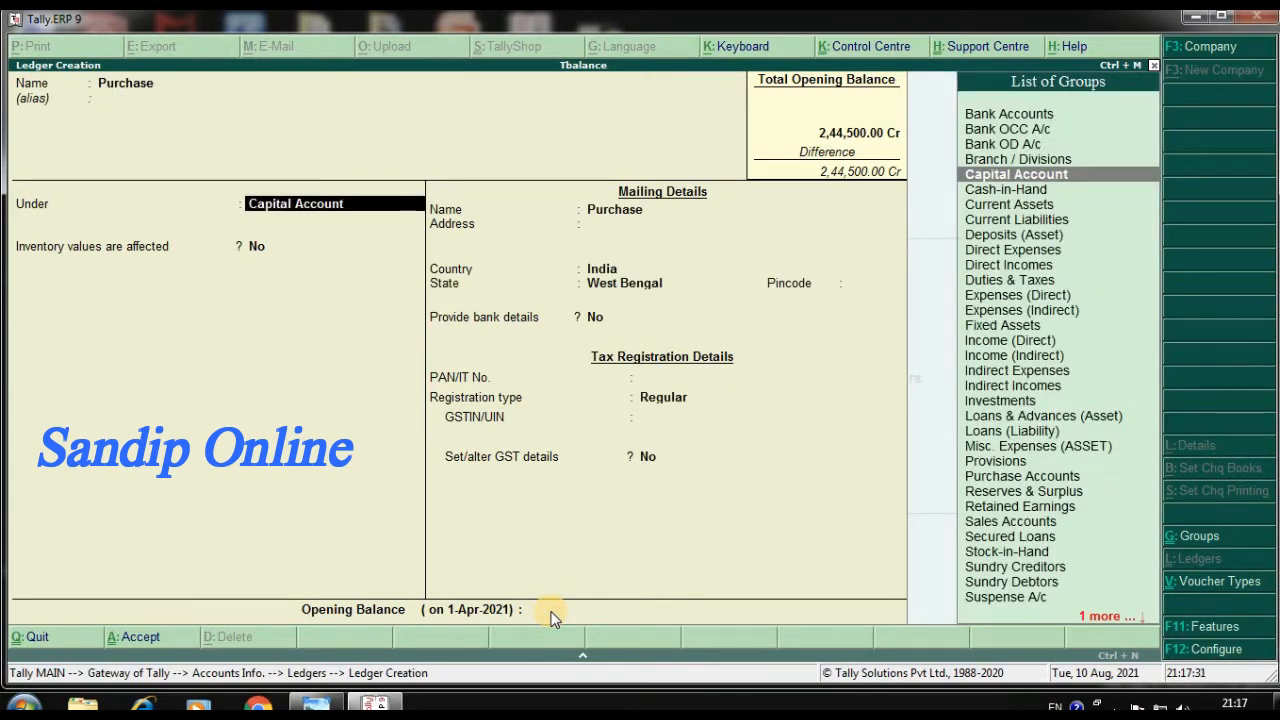
type("Pu")
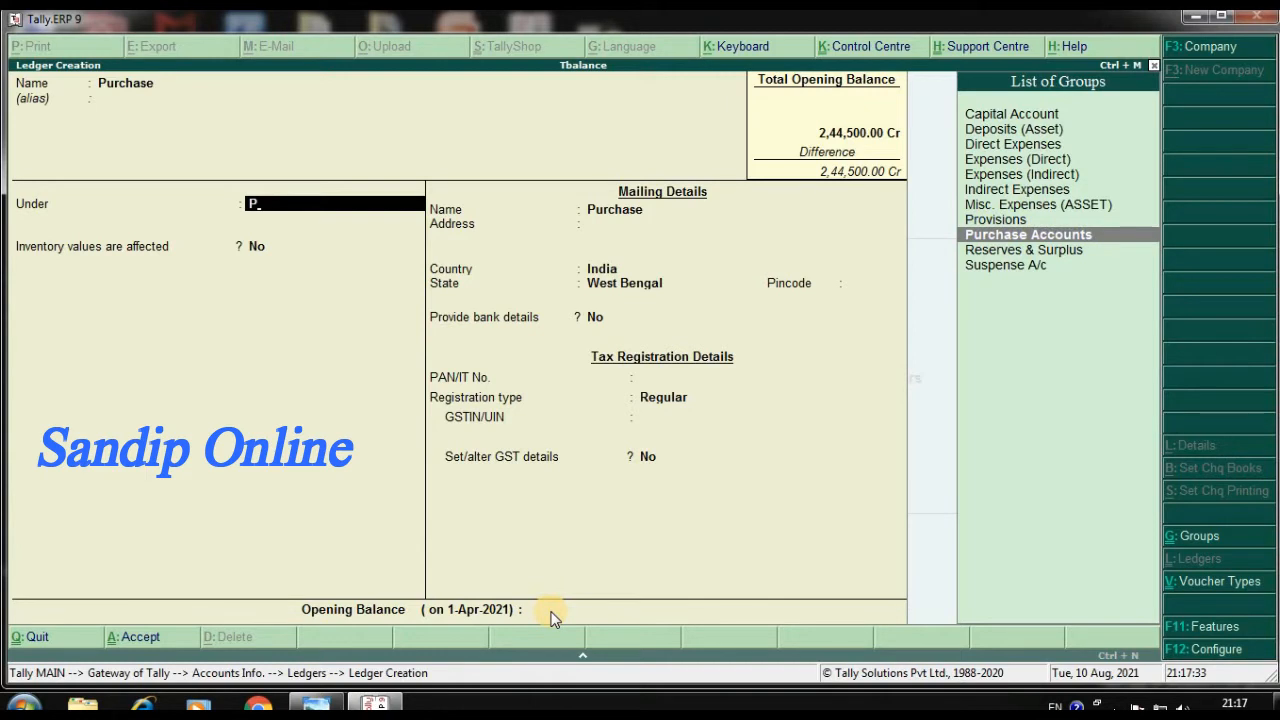
key("Return")
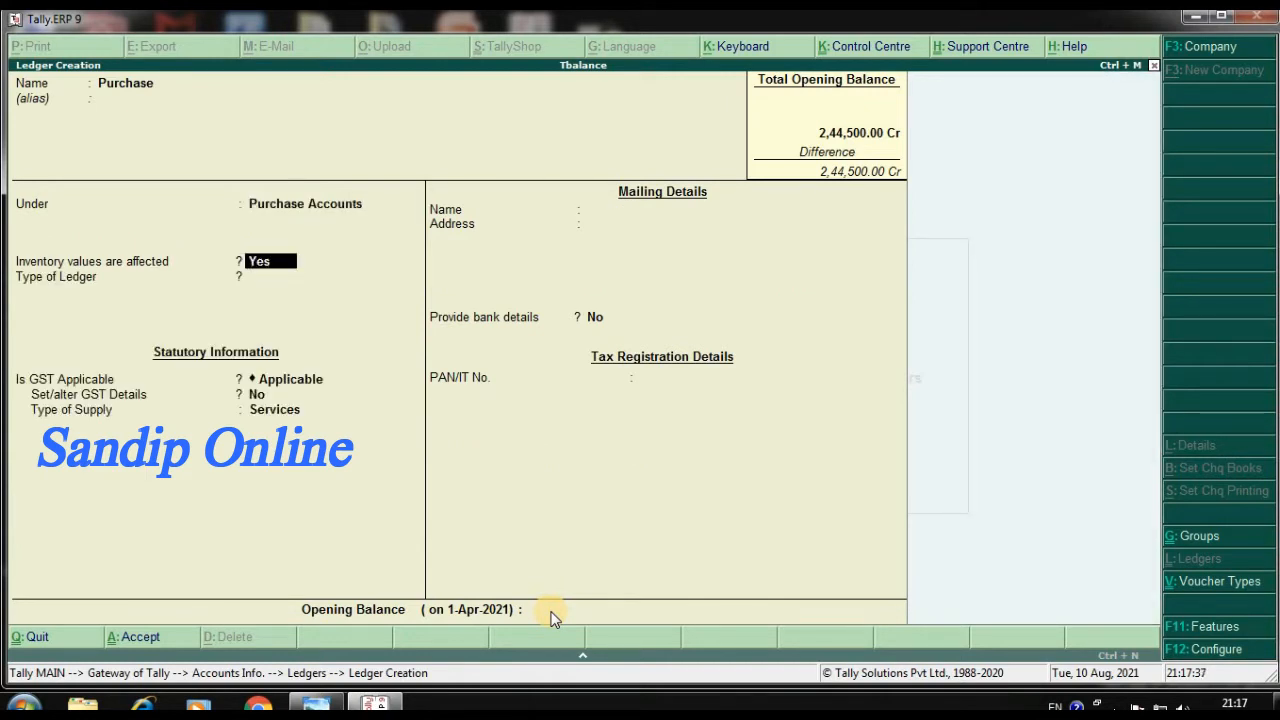
Keep the default inventory and GST settings, set Purchase's opening balance to 2,00,000 Dr and save the ledger
key("Return")
key("Return")
key("Return")
key("Return")
key("Return")
key("Return")
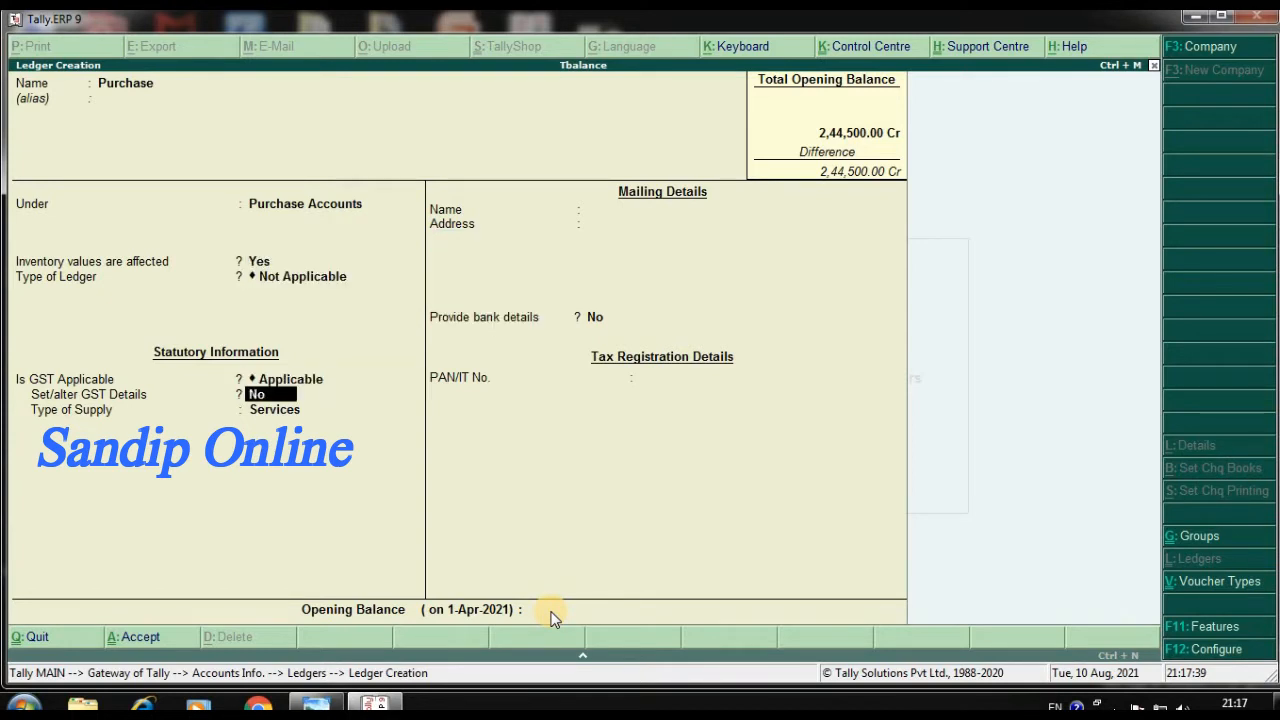
key("n")
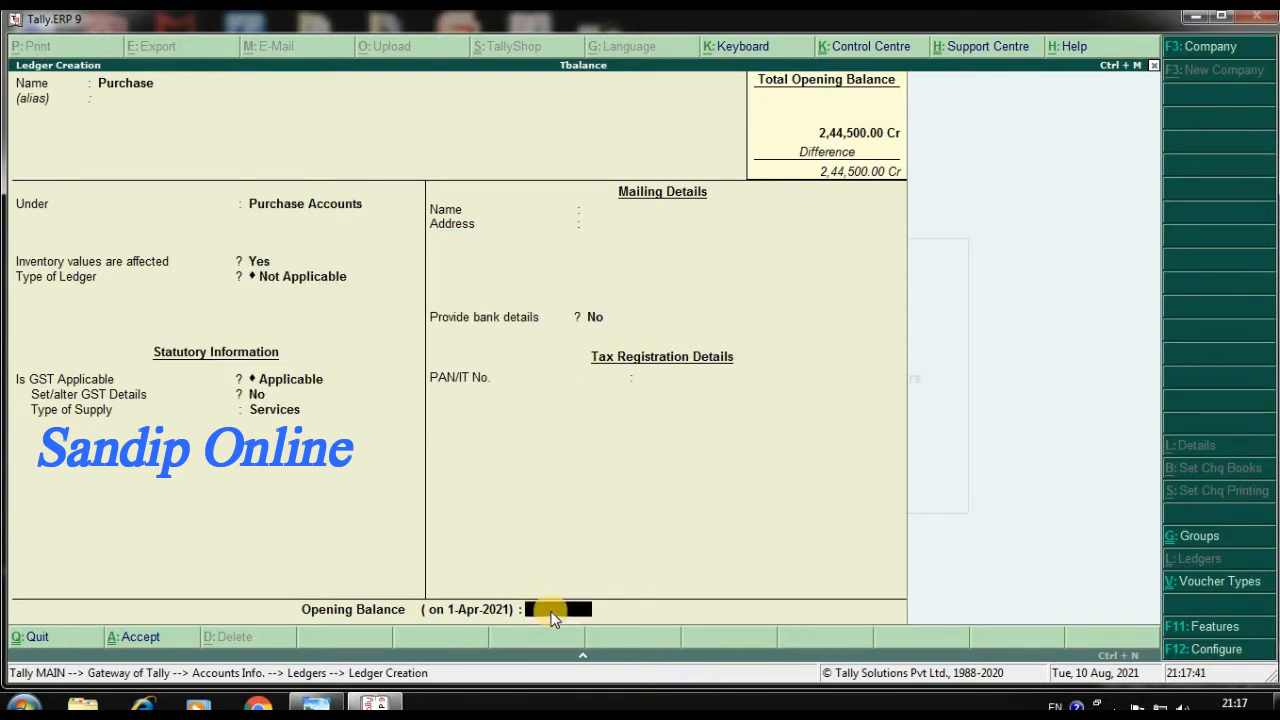
type("20000")
key("Return")
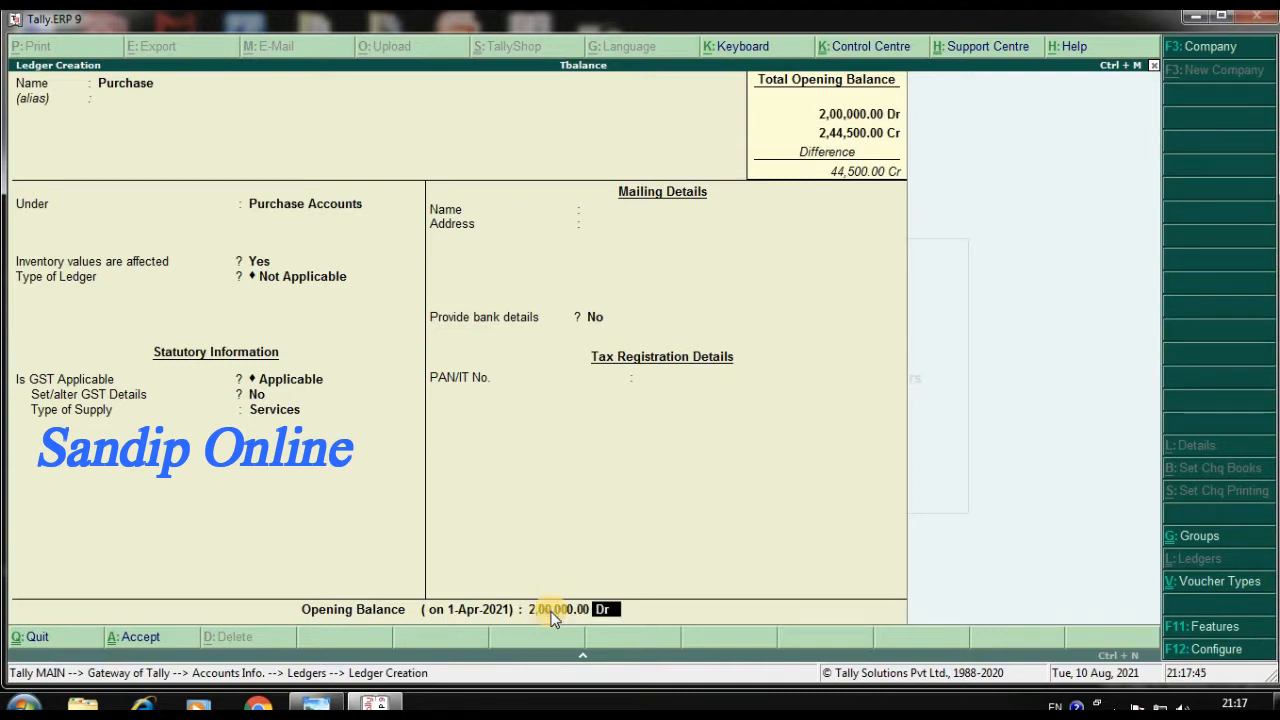
key("Return")
Name the next ledger Sales and place it under the Sales Accounts group
key("Return")
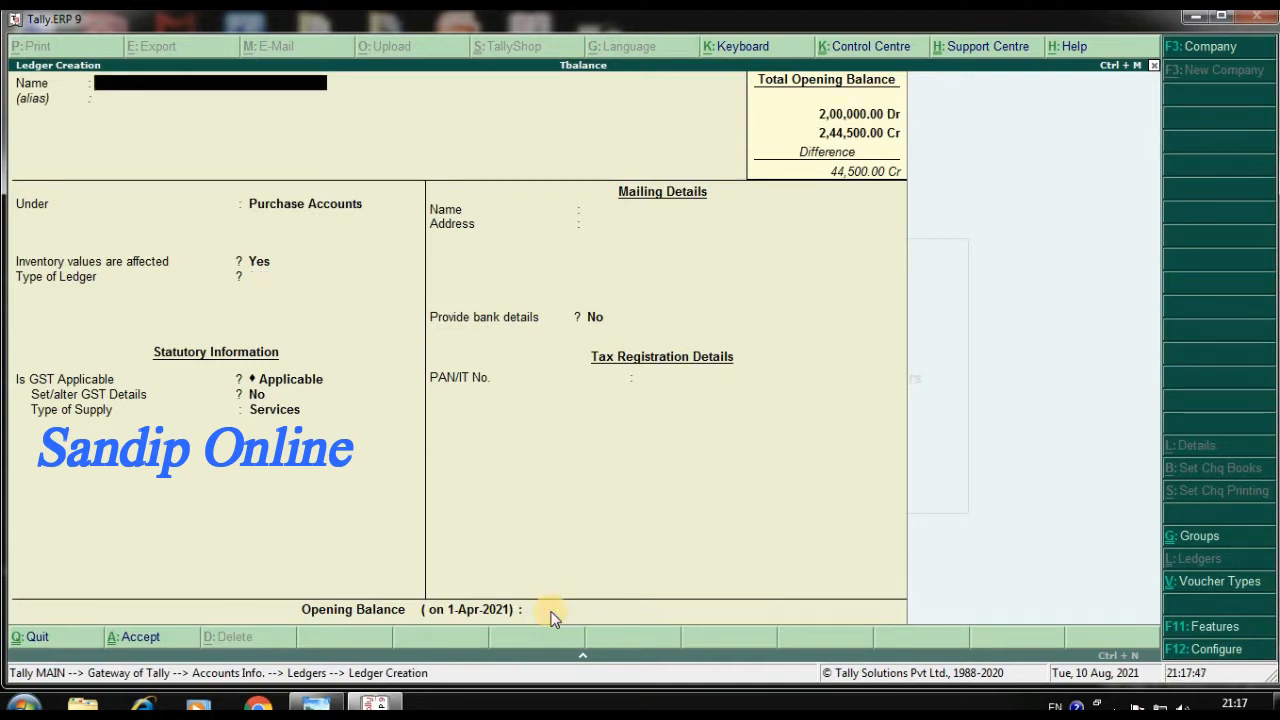
type("Sales")
key("Return")
type("S")
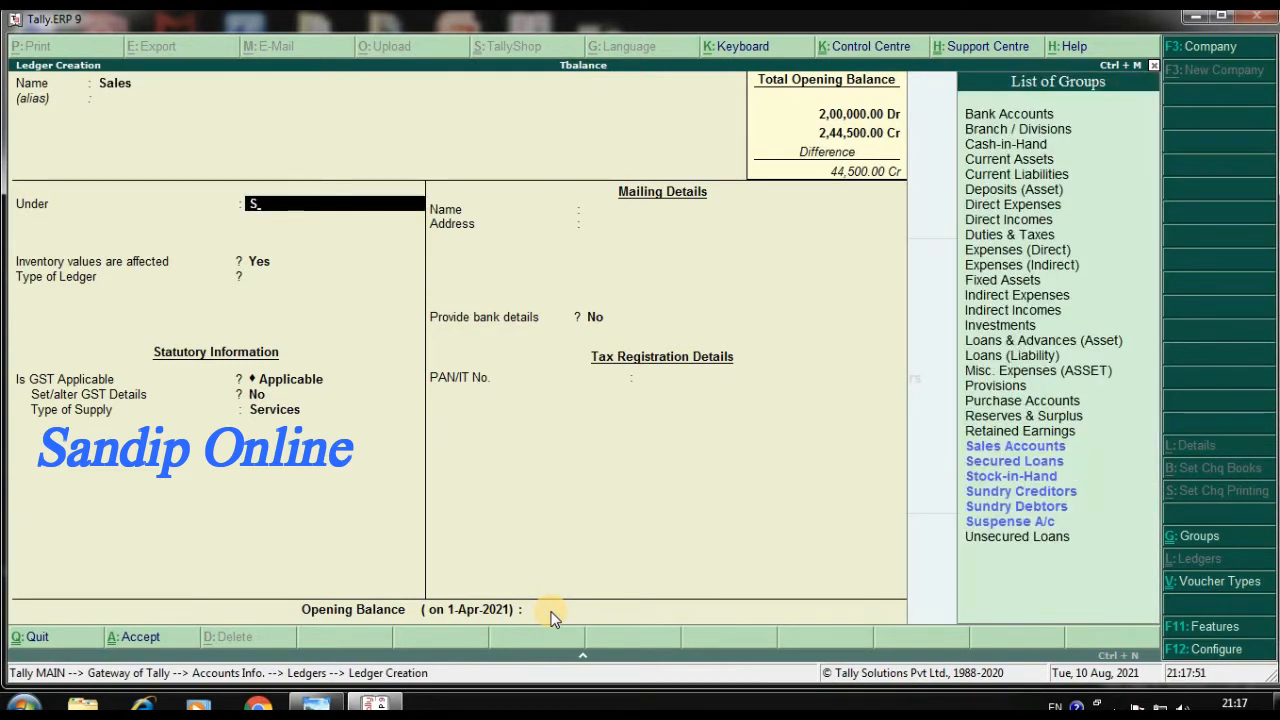
key("Up")
key("Up")
key("Up")
key("Up")
key("Up")
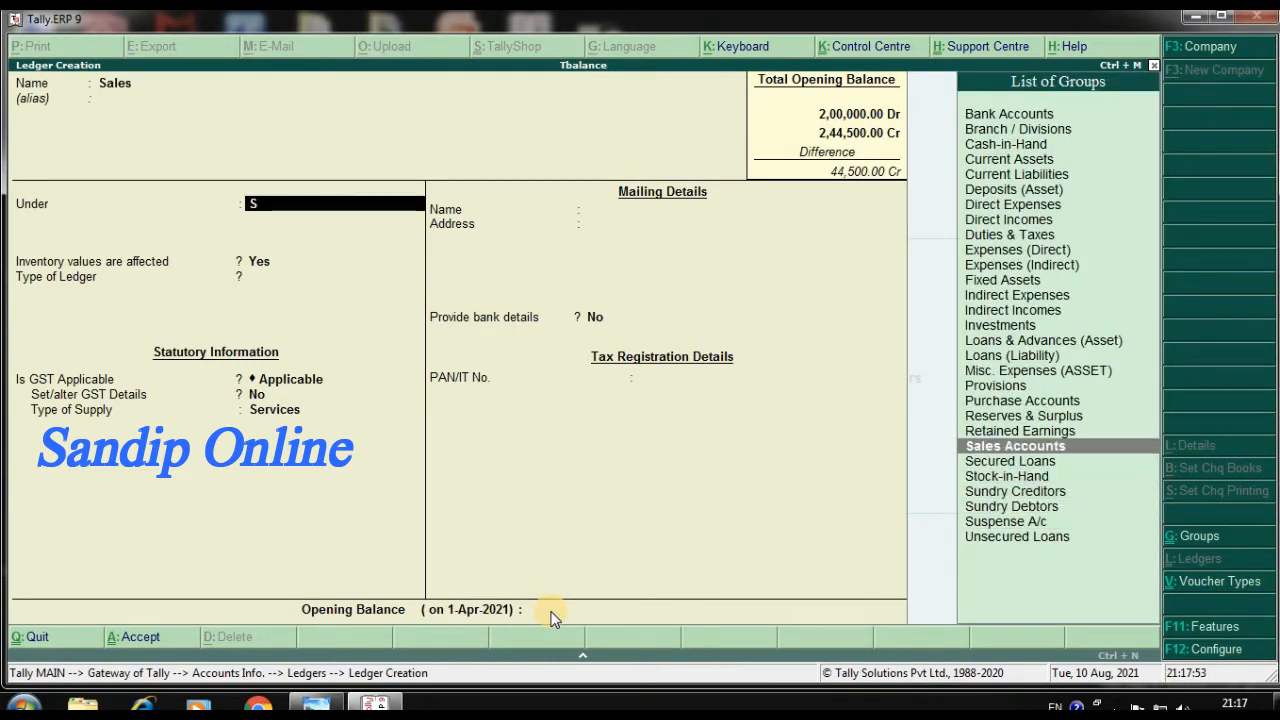
key("Return")
key("Return")
key("Return")
key("Return")
key("Return")
key("Return")
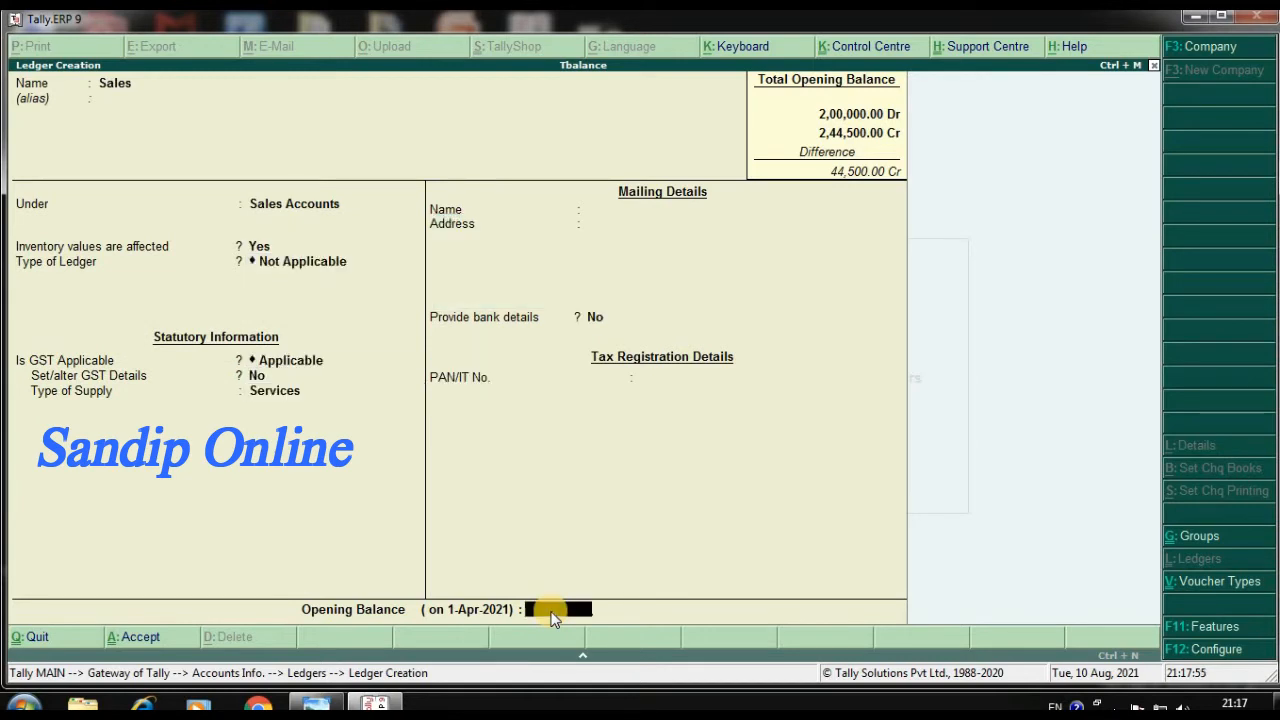
Keep the default settings, set Sales' opening balance to 3,10,000 Cr and save the ledger
type("310000")
key("Return")
Name the next ledger Carriage in Ward and place it under the Direct Expenses group
key("Return")
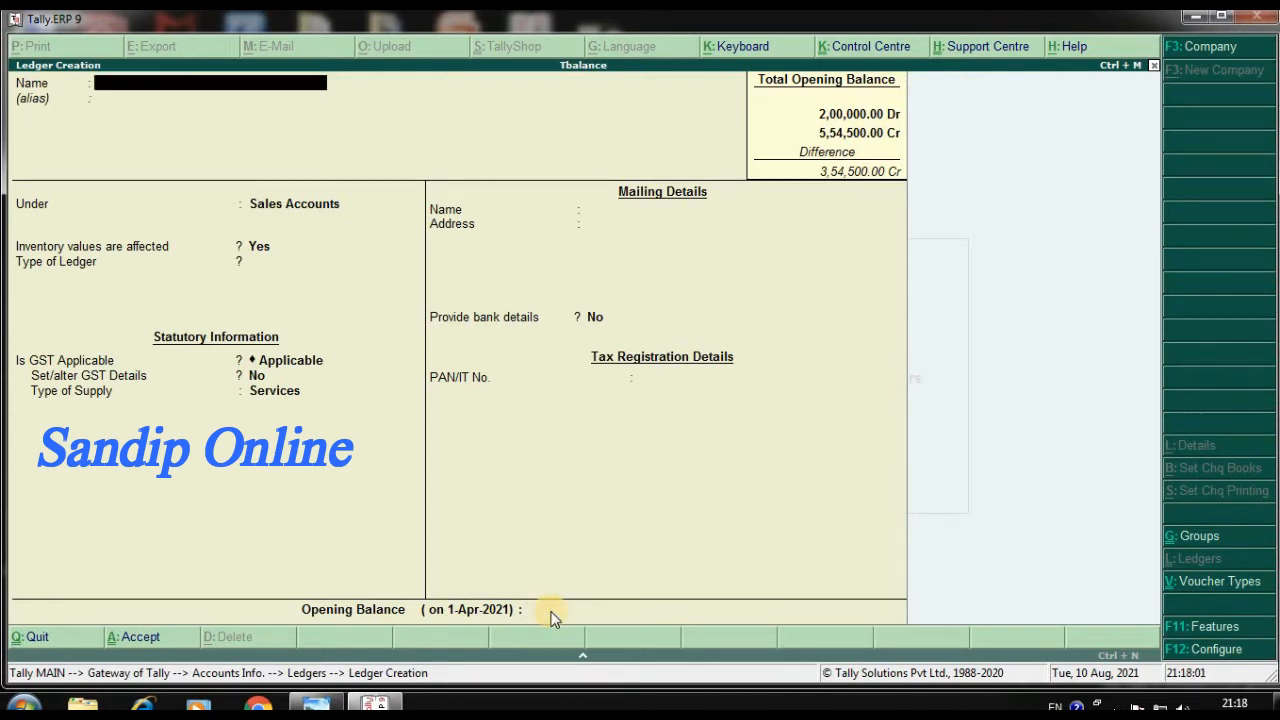
type("Carriage in Ward")
key("Return")
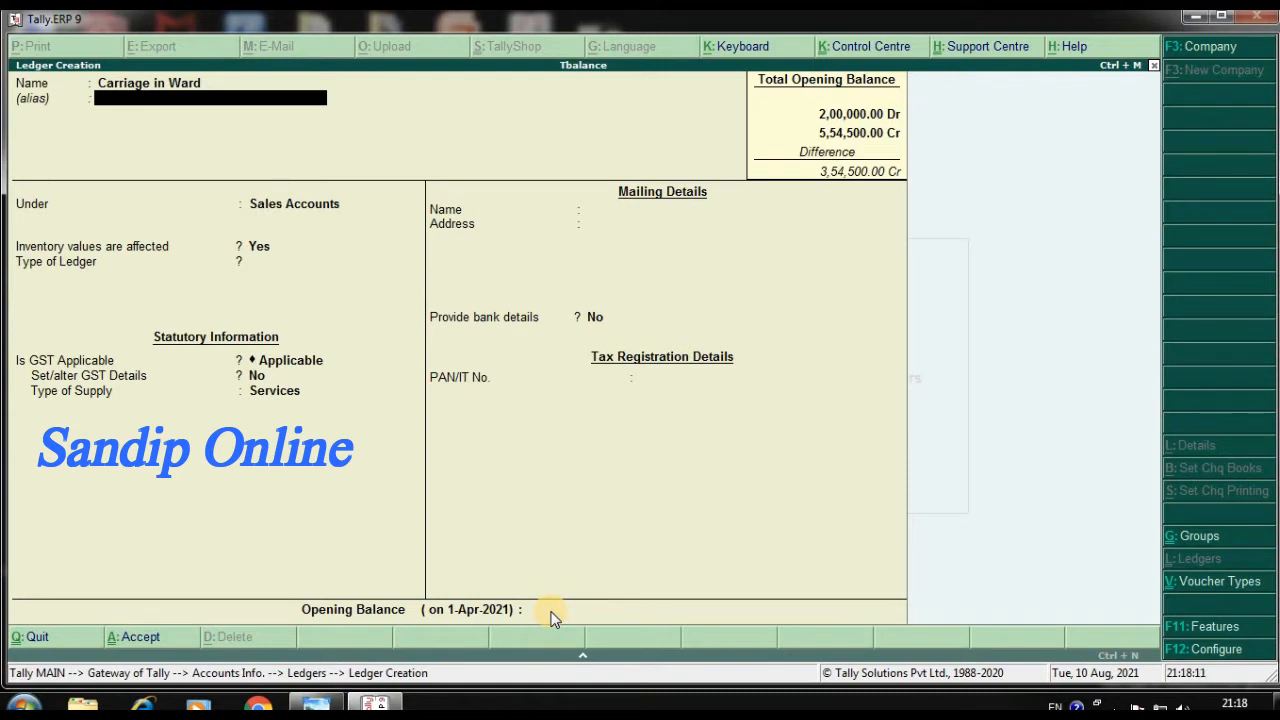
key("Return")
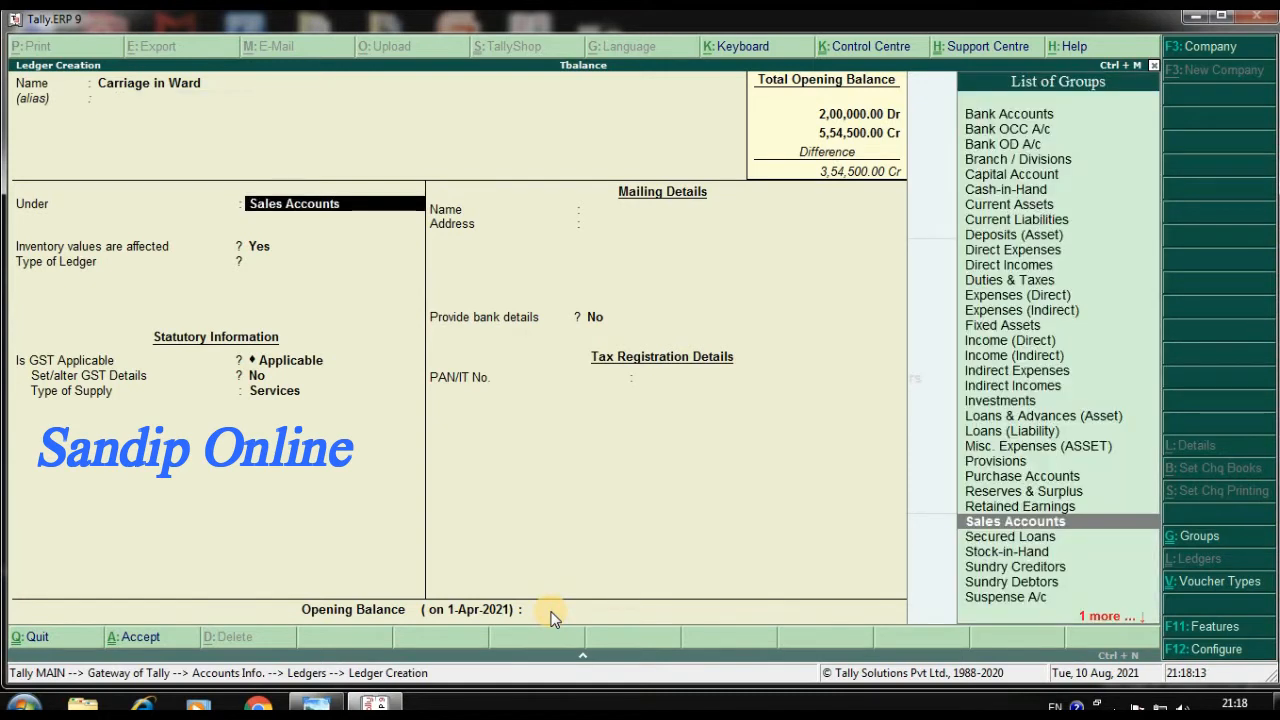
type("D")
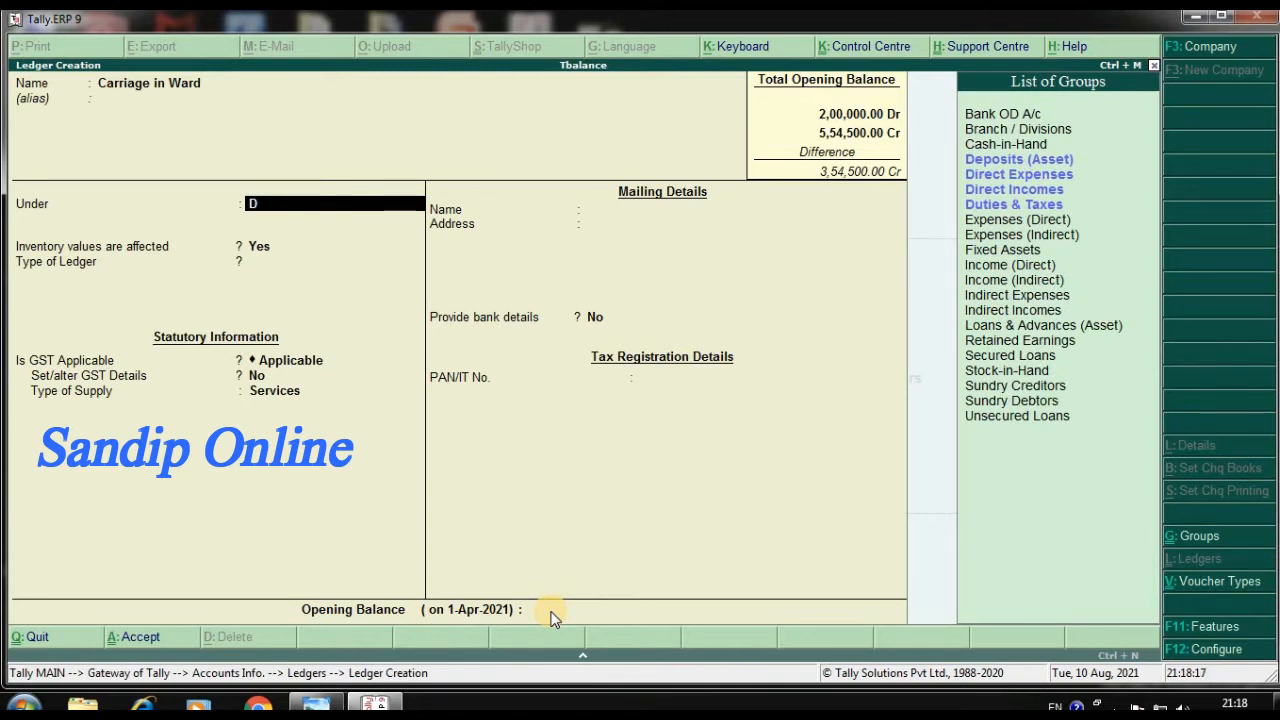
key("Up")
key("Up")
key("Up")
key("Return")
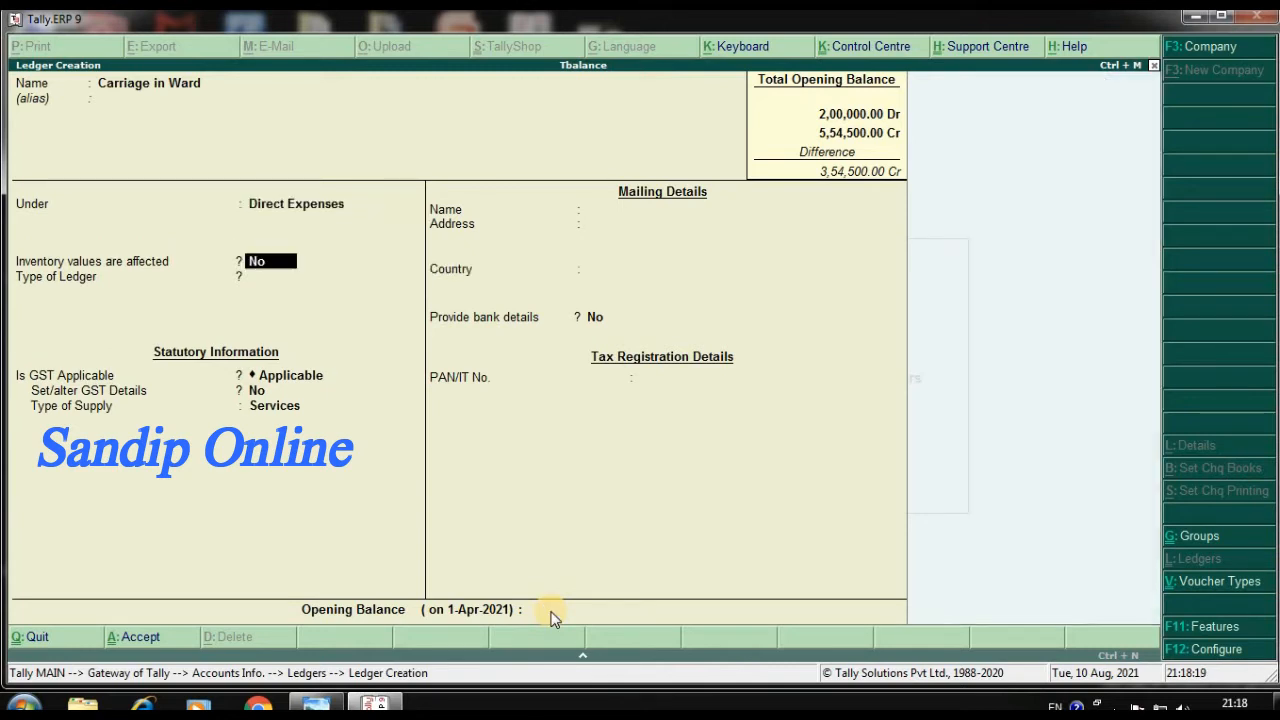
Keep the default settings, set Carriage in Ward's opening balance to 3,800 Dr and save the ledger
key("Return")
key("Return")
key("Return")
key("Return")
key("Return")
key("Escape")
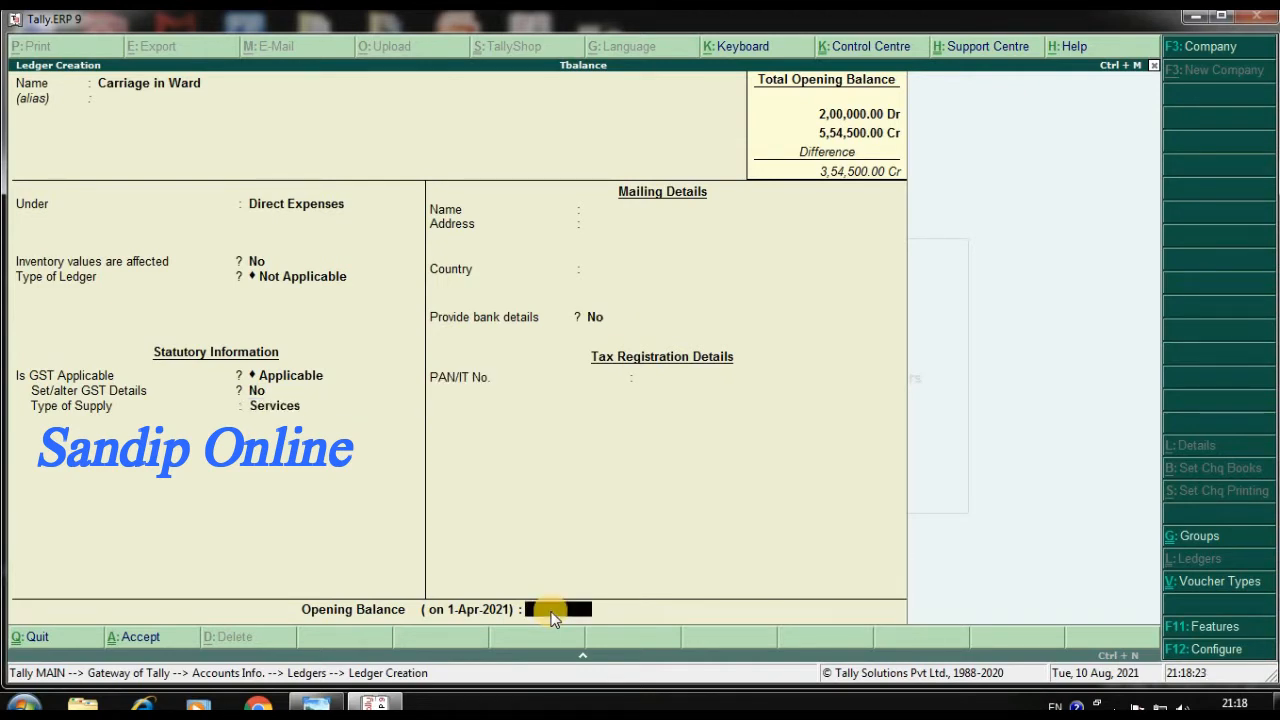
type("3800")
key("Return")
key("Return")
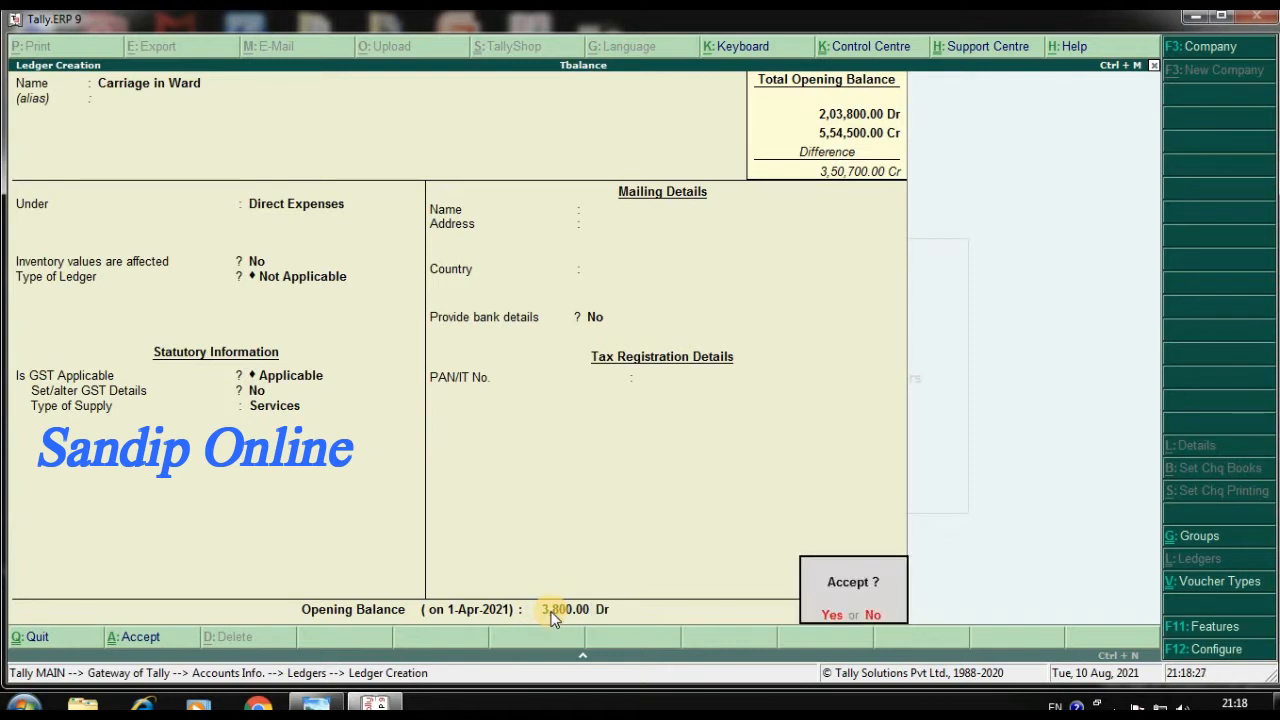
key("Return")
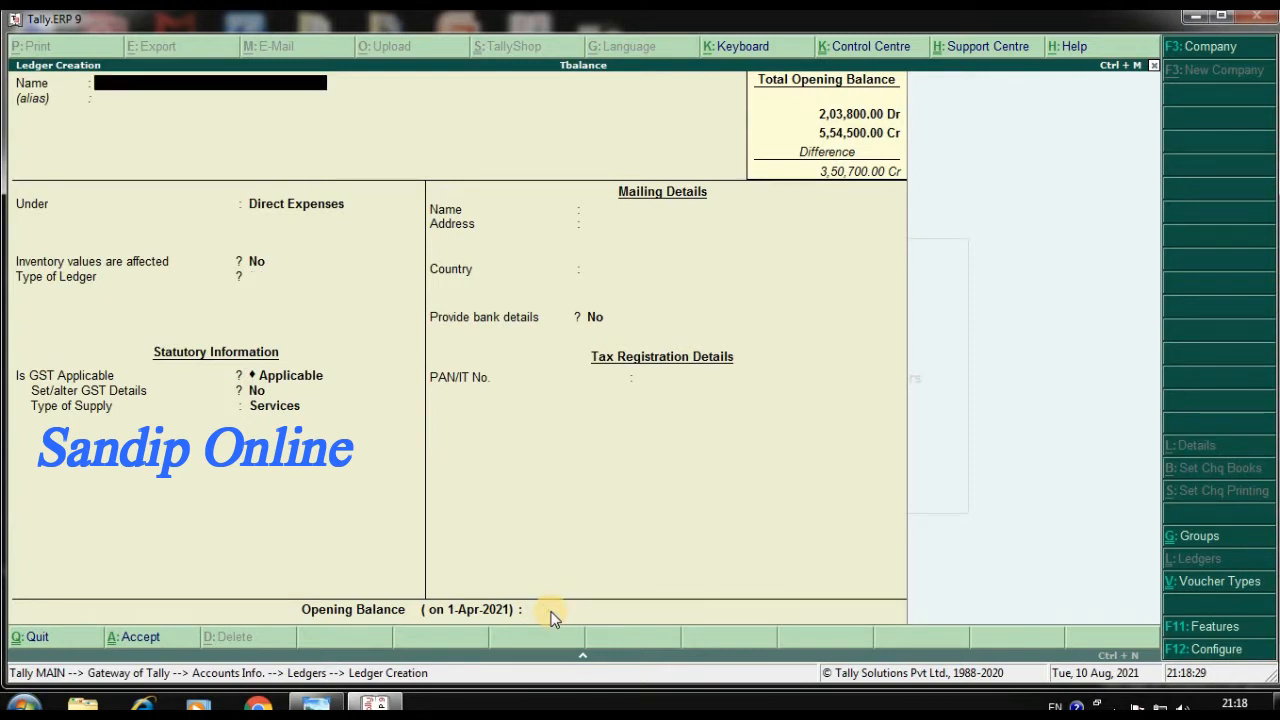
Name the next ledger Trade Exp and place it under the Indirect Expenses group
type("Trade Exp")
key("Return")
key("Return")
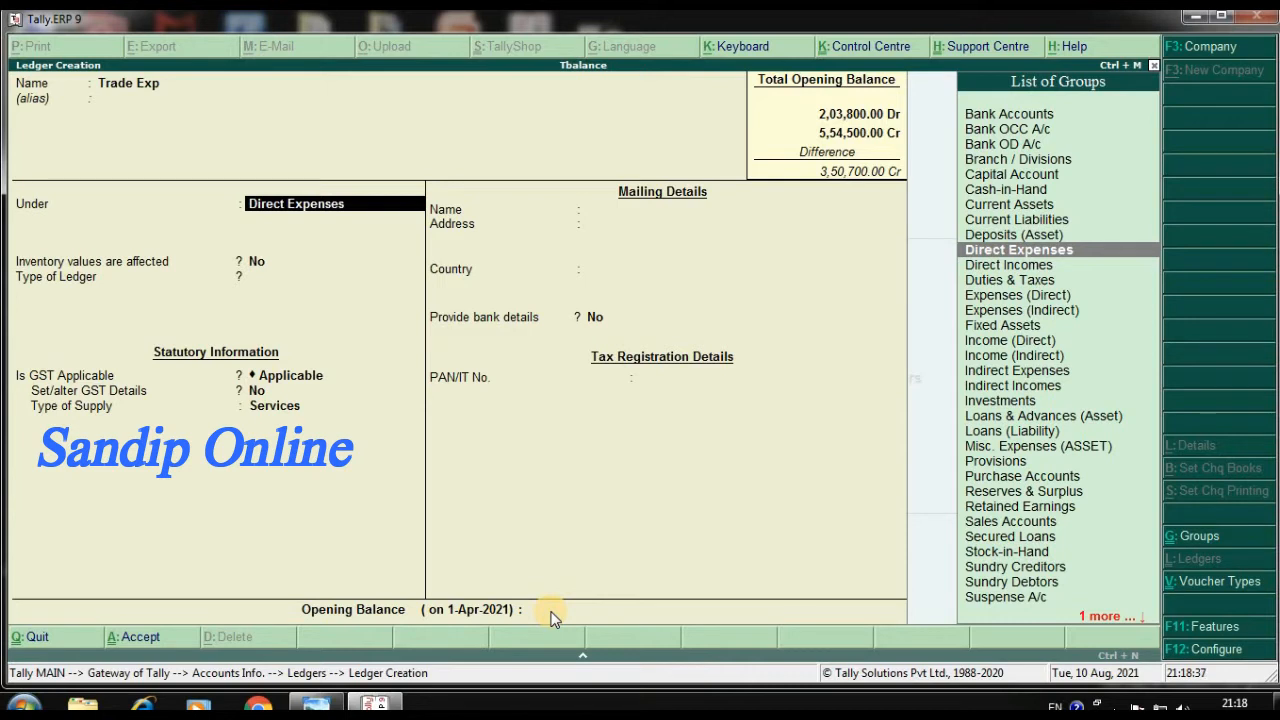
type("i")
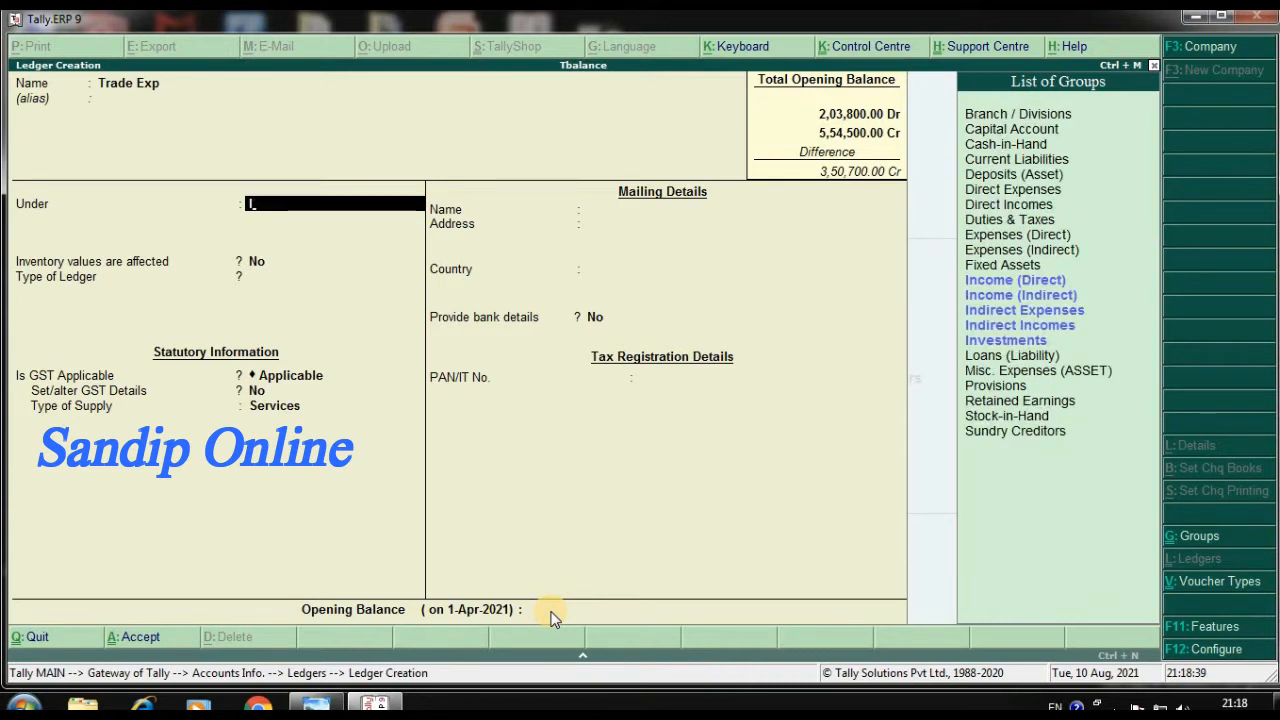
key("Down")
key("Up")
key("Up")
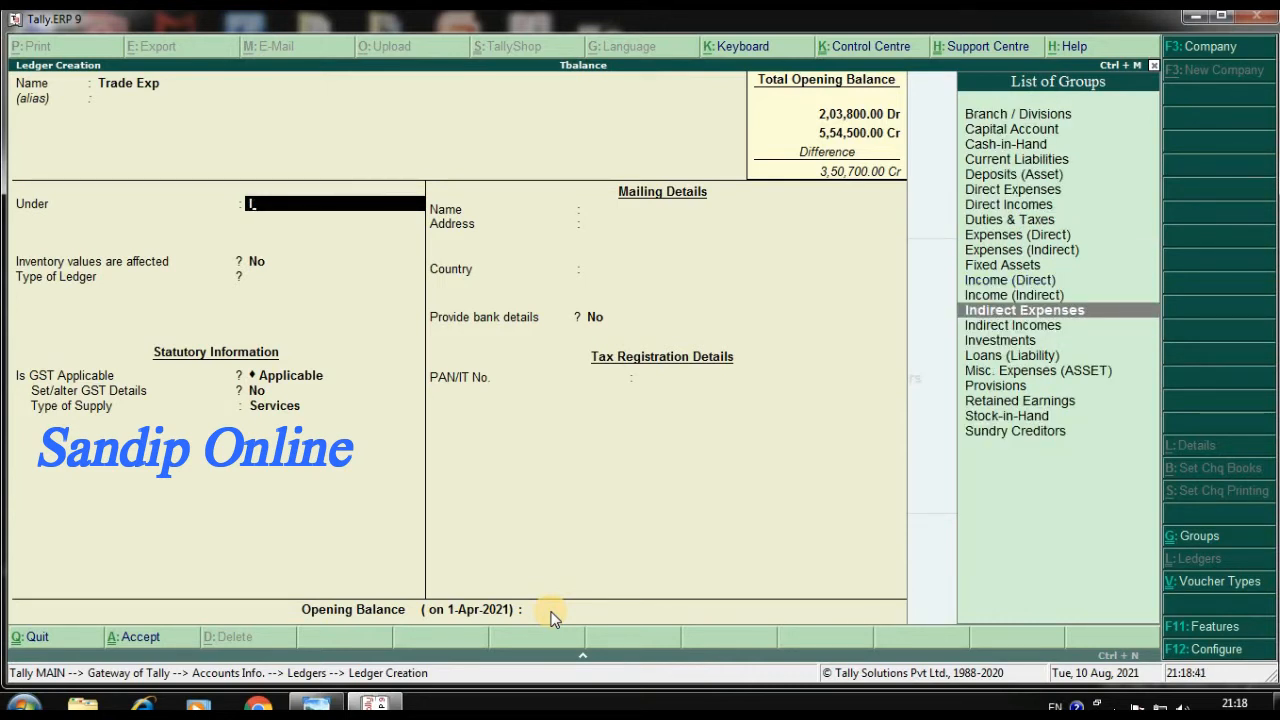
key("Return")
key("Return")
key("Return")
key("Return")
key("Return")
key("Return")
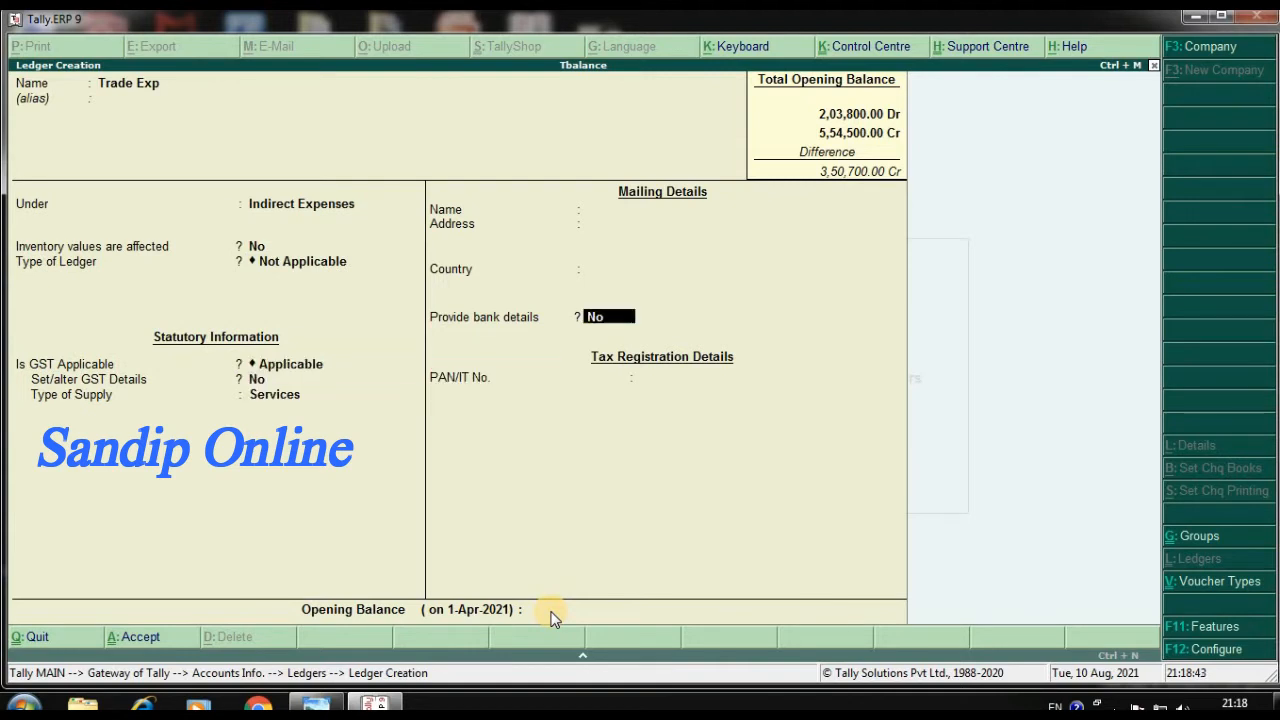
Keep the default settings, set Trade Exp's opening balance to 1,800 Dr and save the ledger
key("Return")
type("1800")
key("Return")
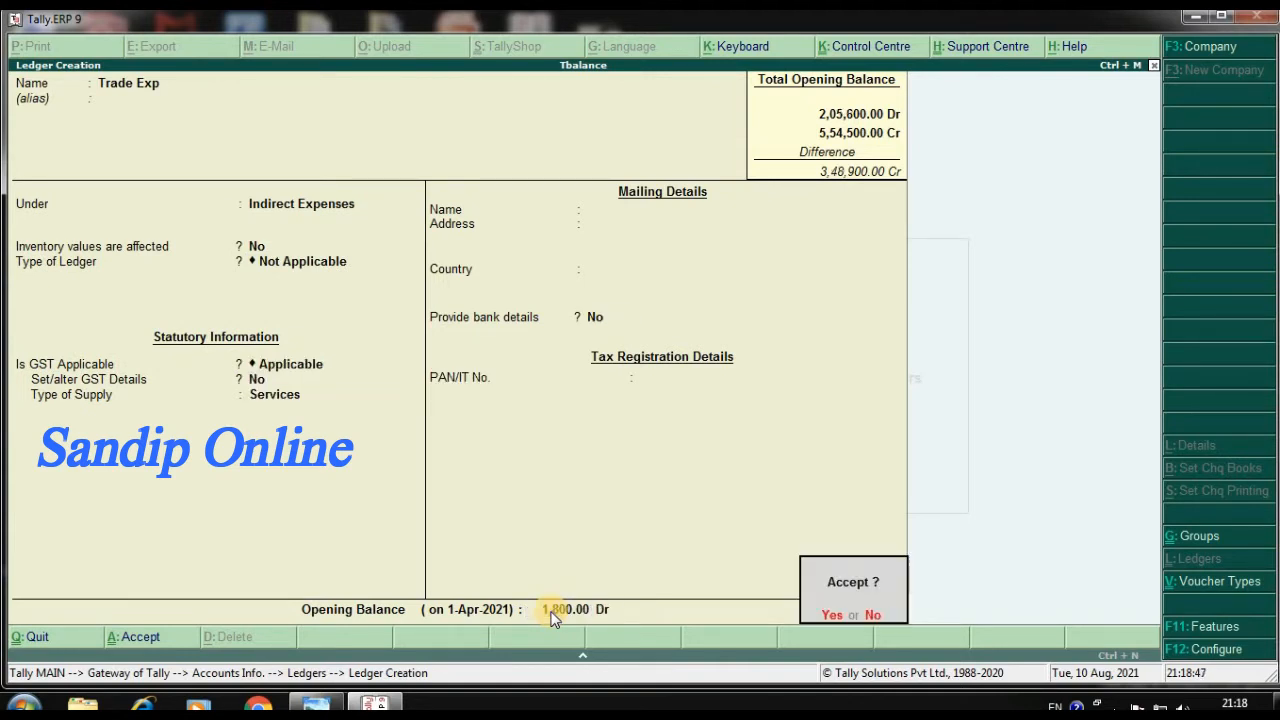
key("Return")
Name the next ledger Wages and place it under the Direct Expenses group
type("Wages")
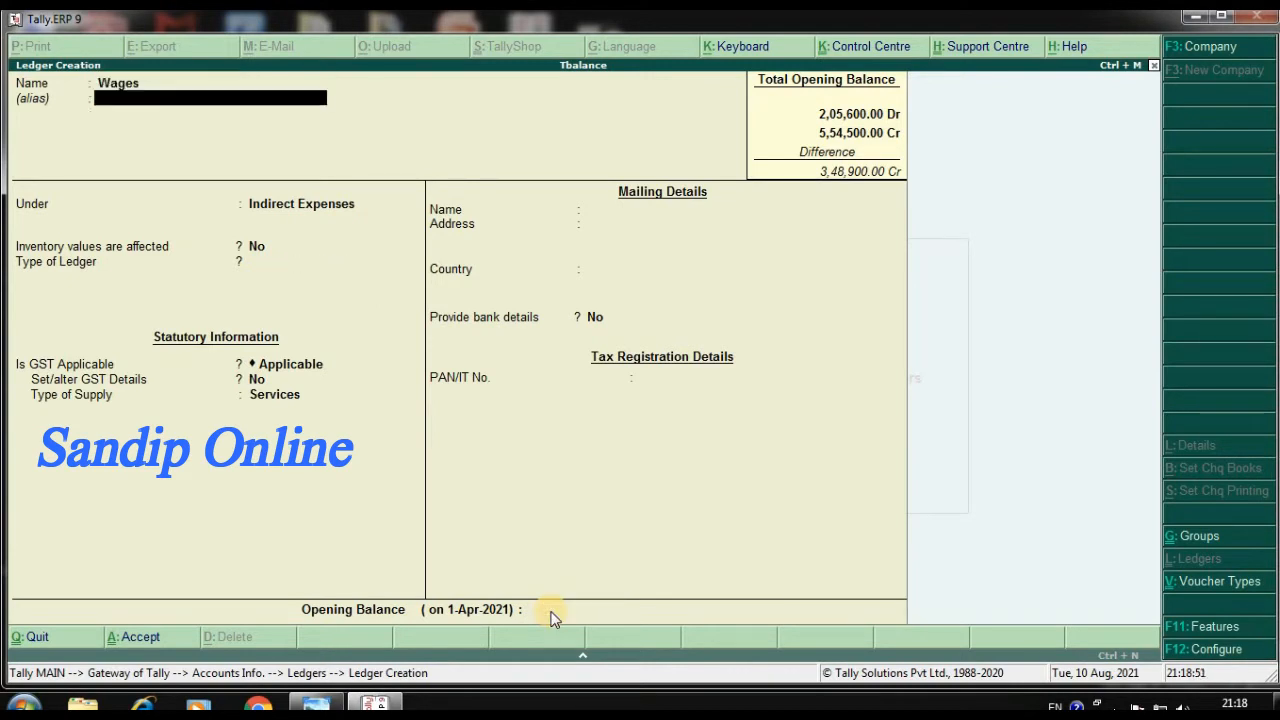
key("Return")
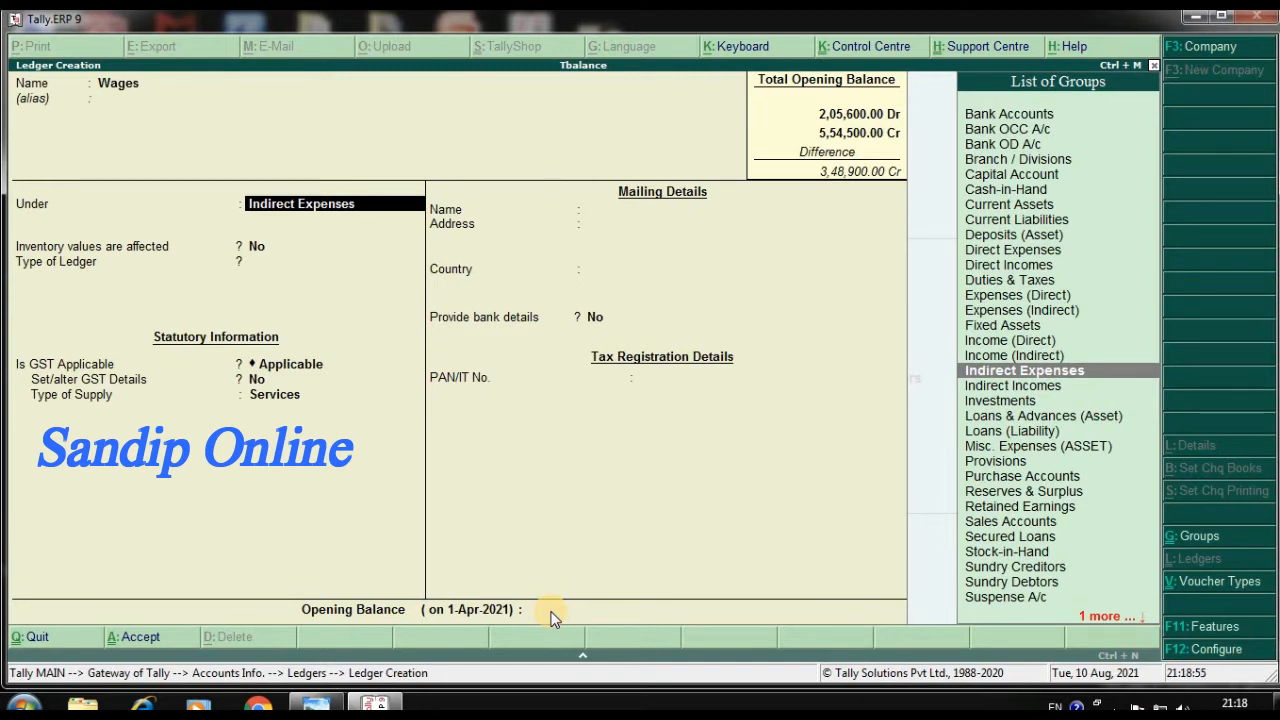
type("D")
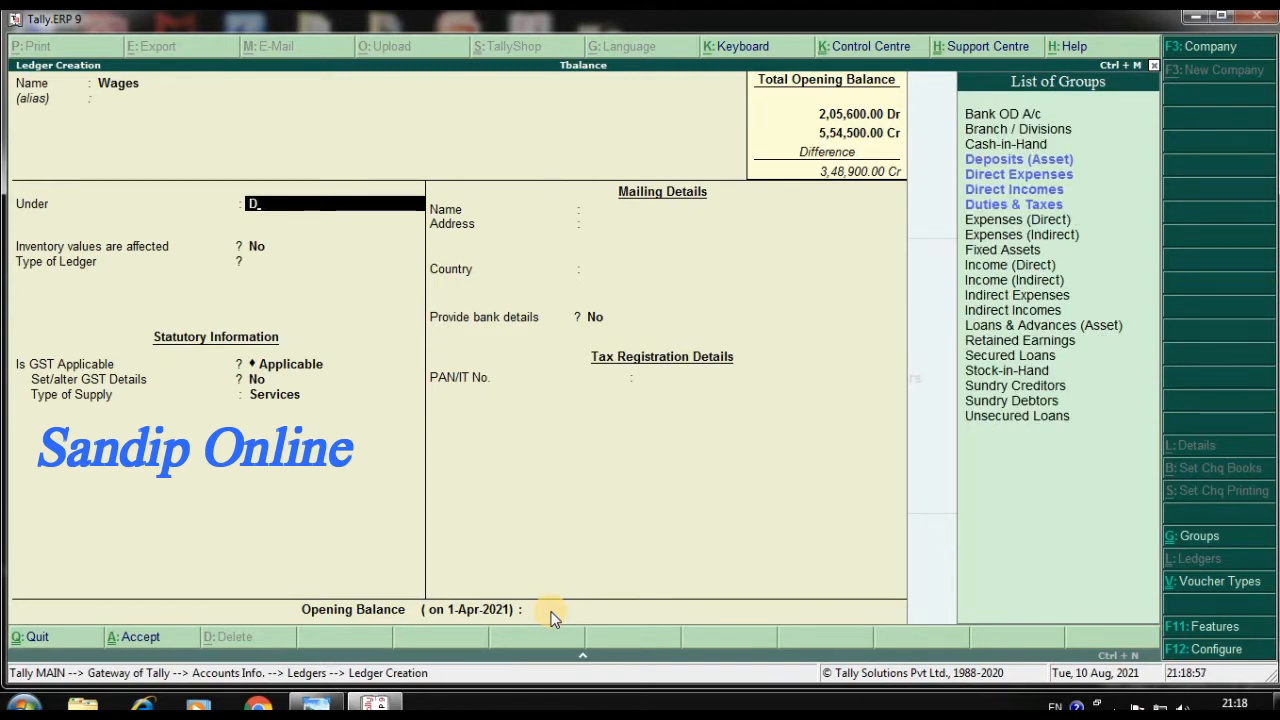
type("u")
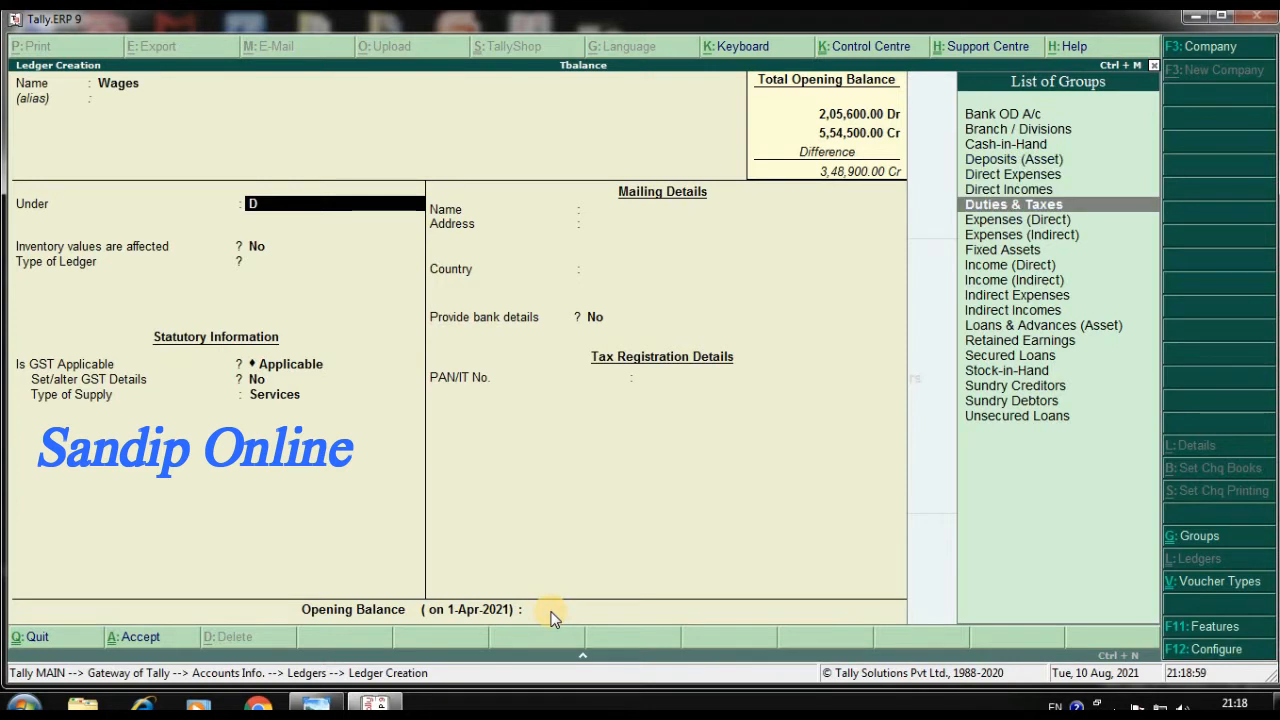
key("Up")
key("Up")
key("Return")
key("Return")
key("Return")
key("Return")
key("Return")
key("Return")
Keep the default settings, set Wages' opening balance to 12,000 Dr and save the ledger
key("Return")
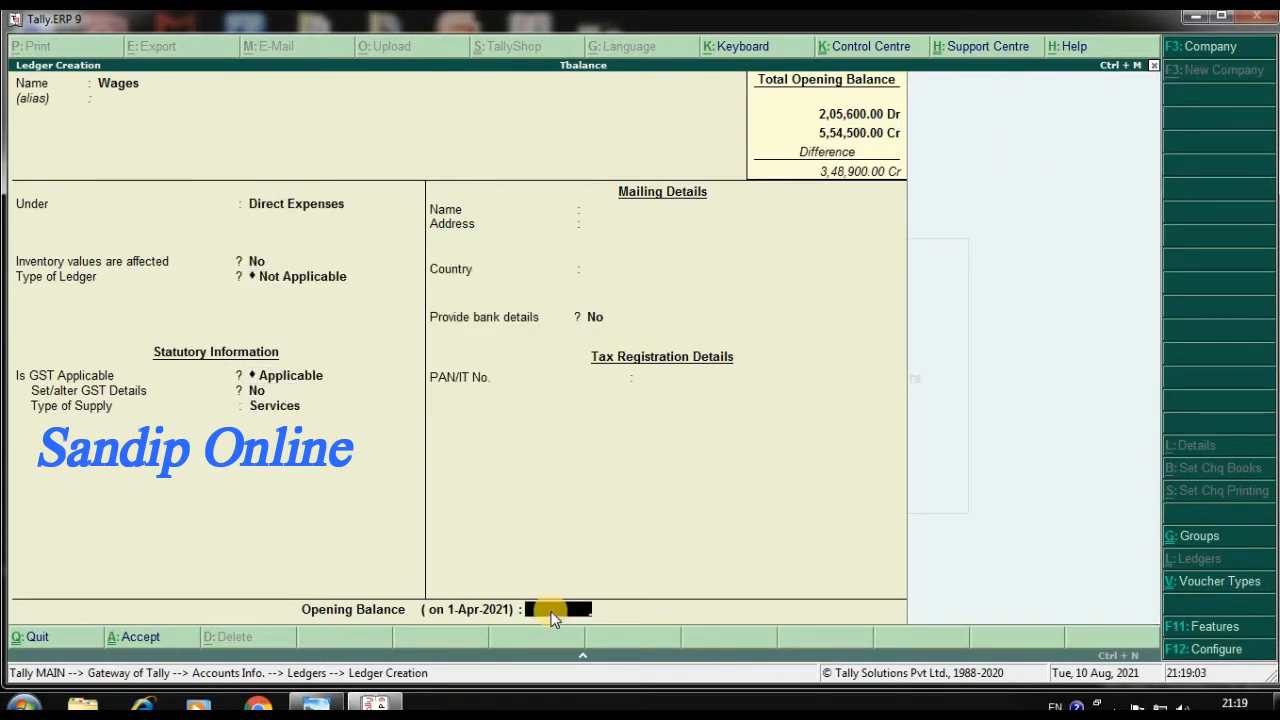
type("12,000")
key("Return")
key("Return")
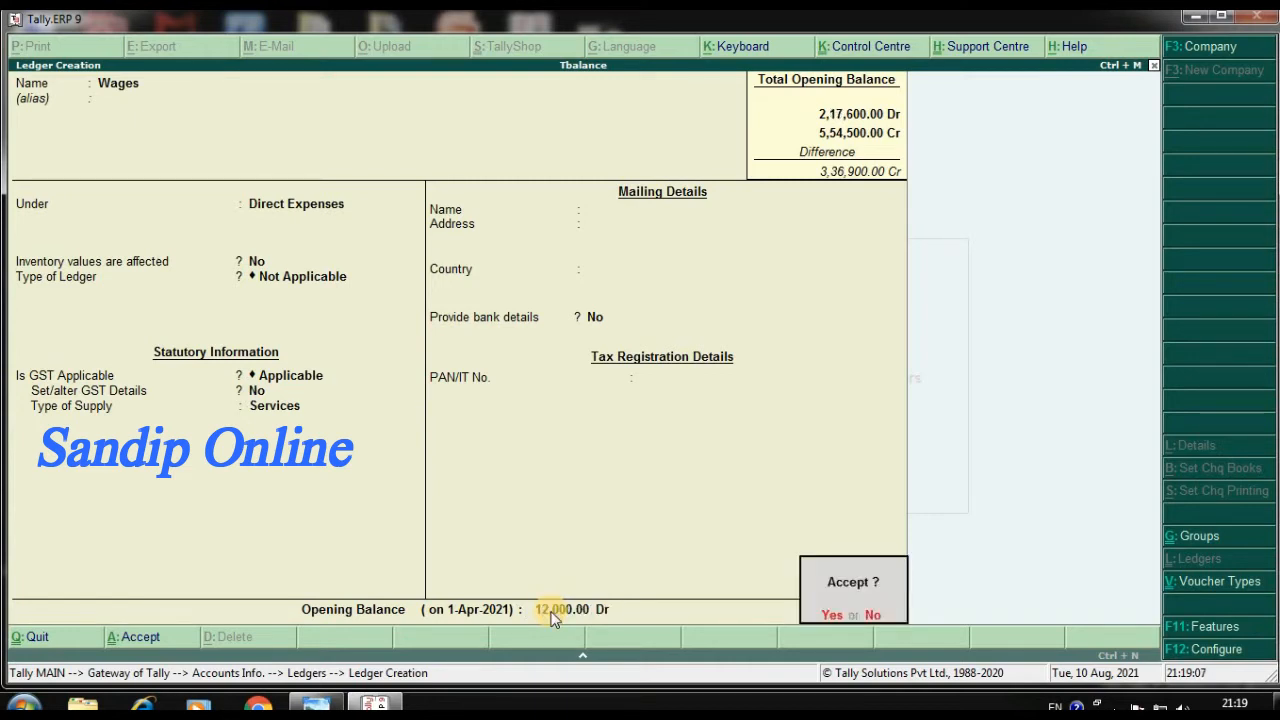
key("Return")
Name the next ledger Salaries and place it under the Indirect Expenses group
type("Salaries")
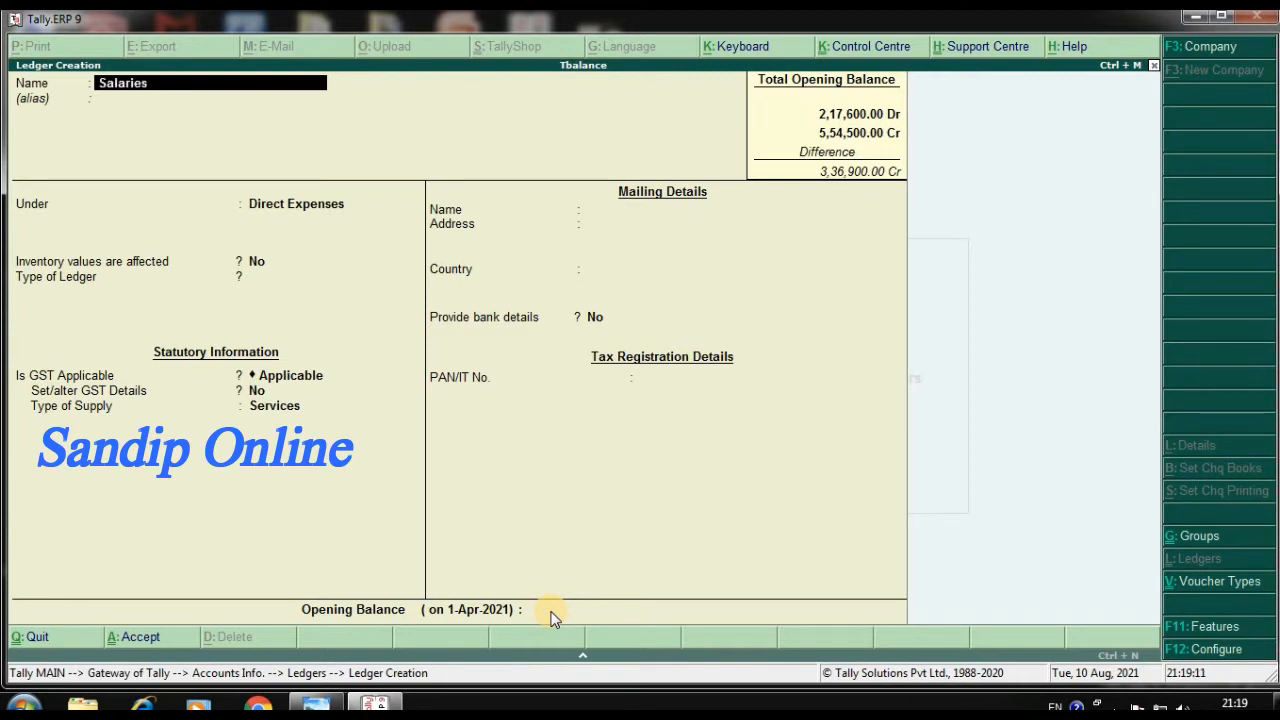
key("Return")
key("Return")
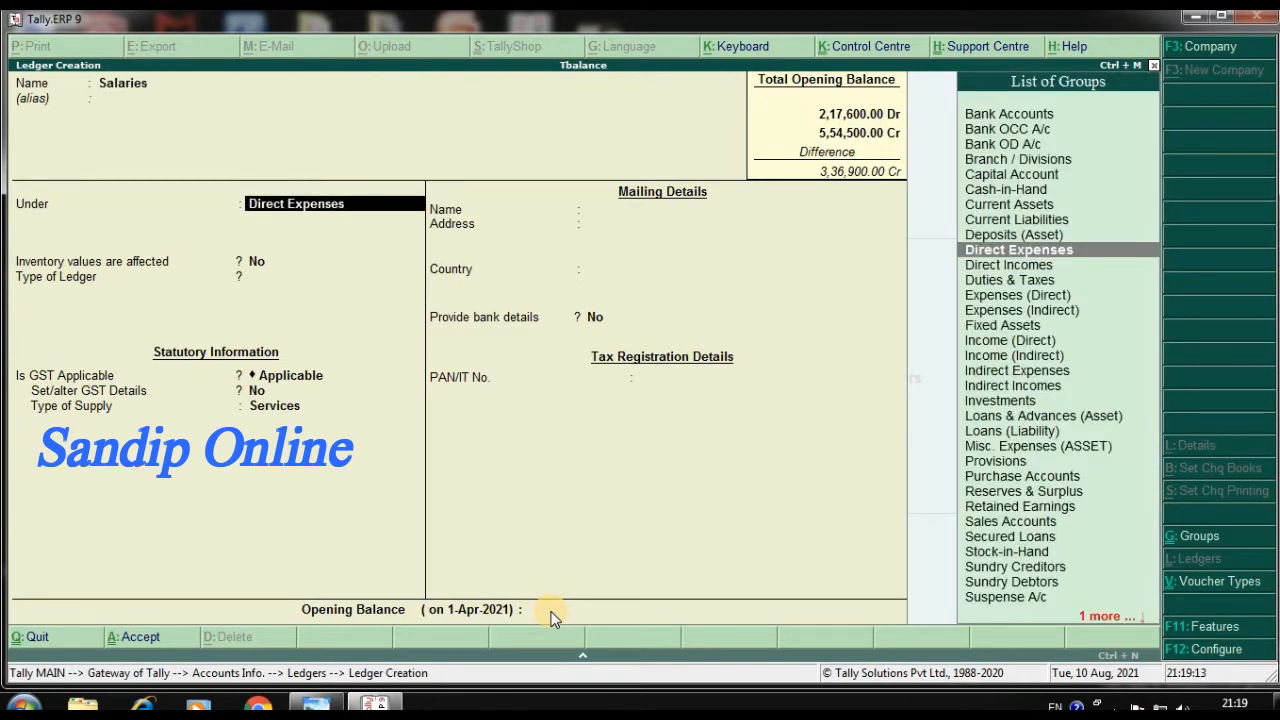
type("I")
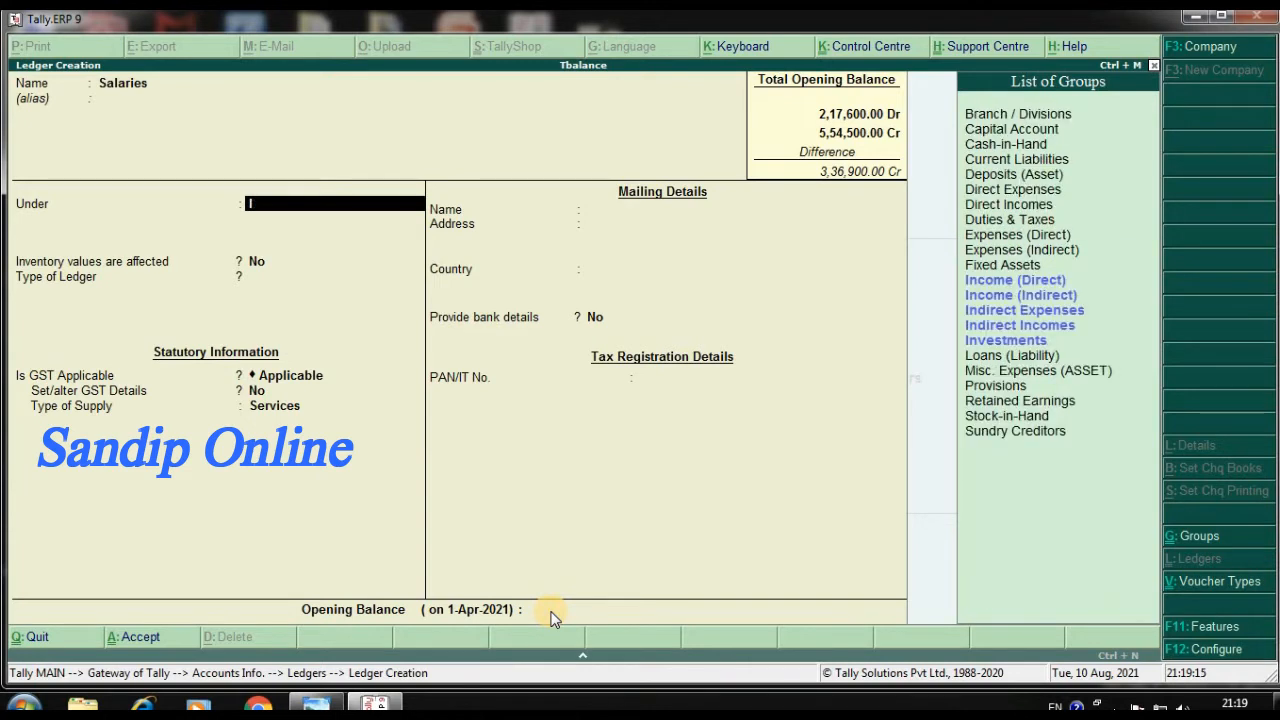
key("Up")
key("Up")
key("Up")
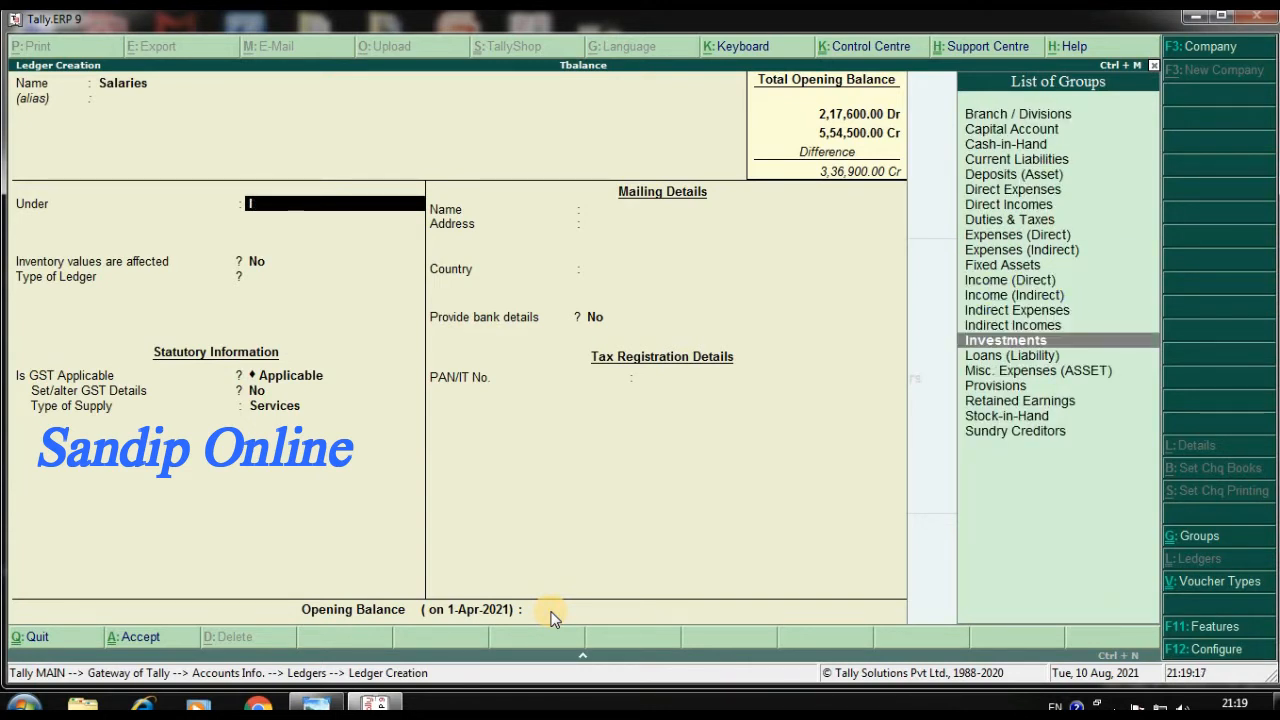
key("Return")
key("Return")
key("Return")
key("Return")
key("Return")
key("Return")
Keep the default settings, set Salaries' opening balance to 18,700 Dr and save the ledger
key("Return")
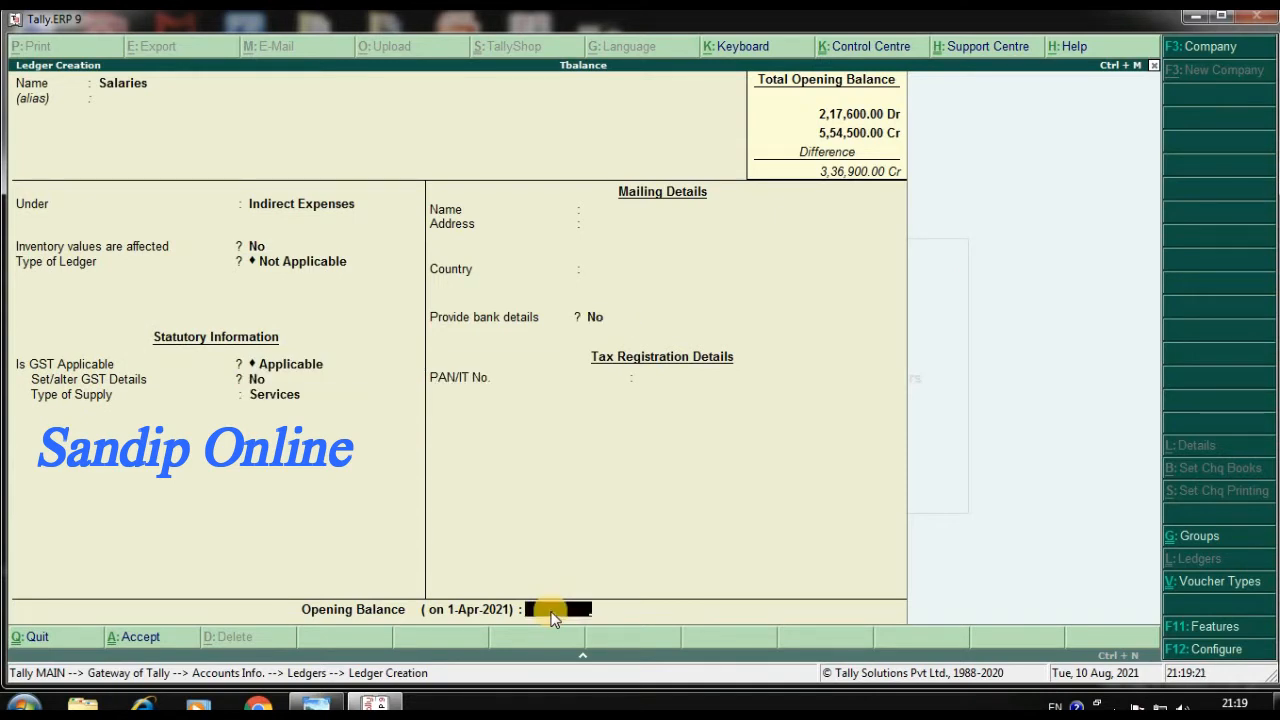
type("18,700")
key("Return")
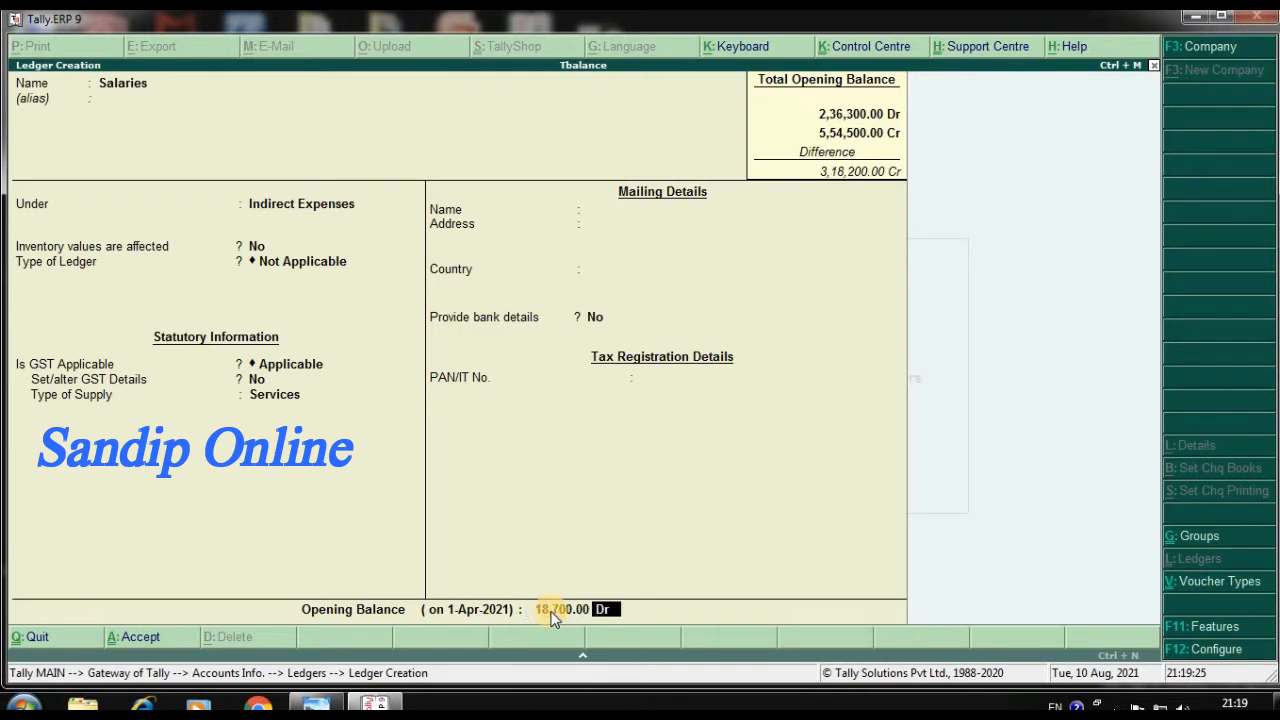
key("Return")
key("Return")
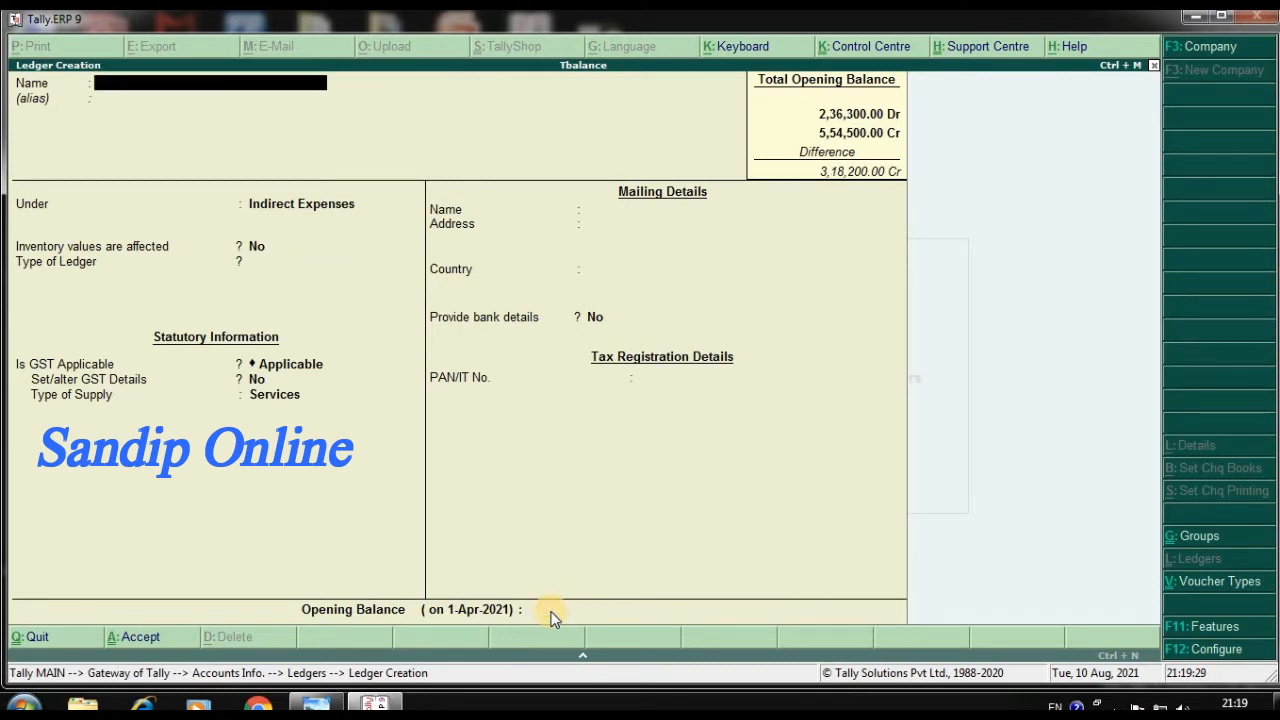
Name the next ledger Discount Recd and place it under the Indirect Incomes group
type("Discount Recd")
key("Return")
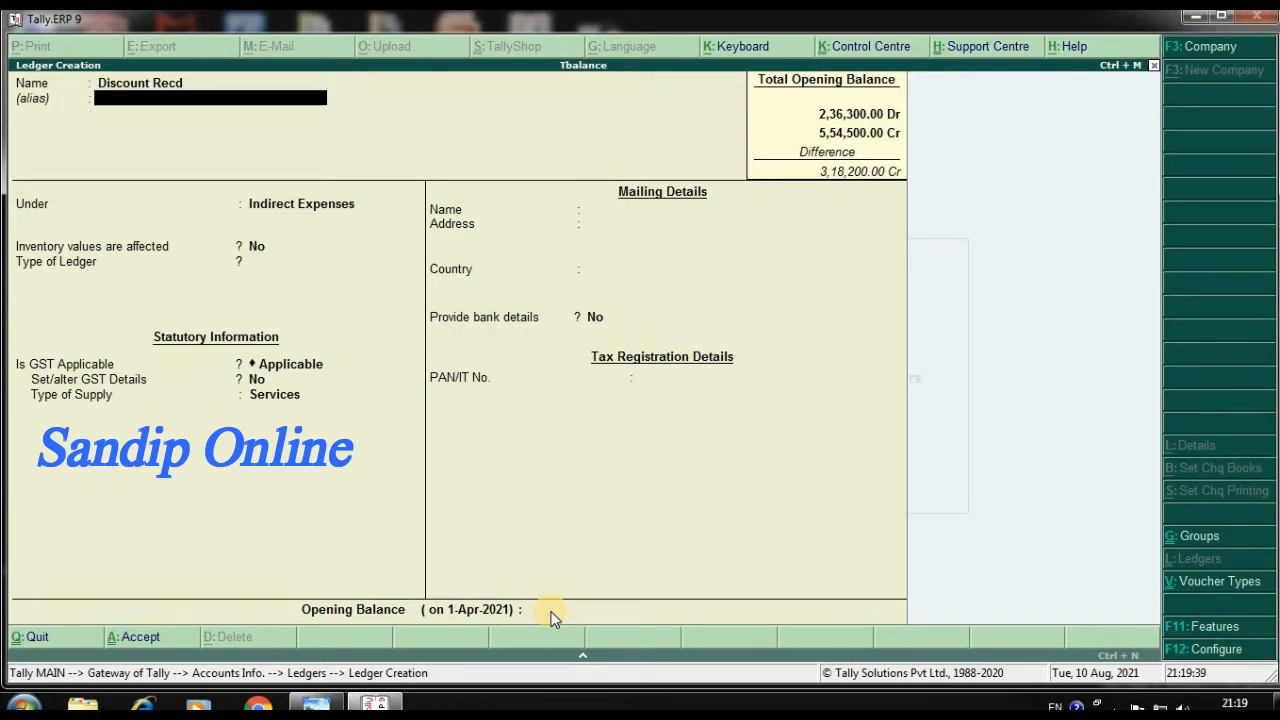
key("Return")
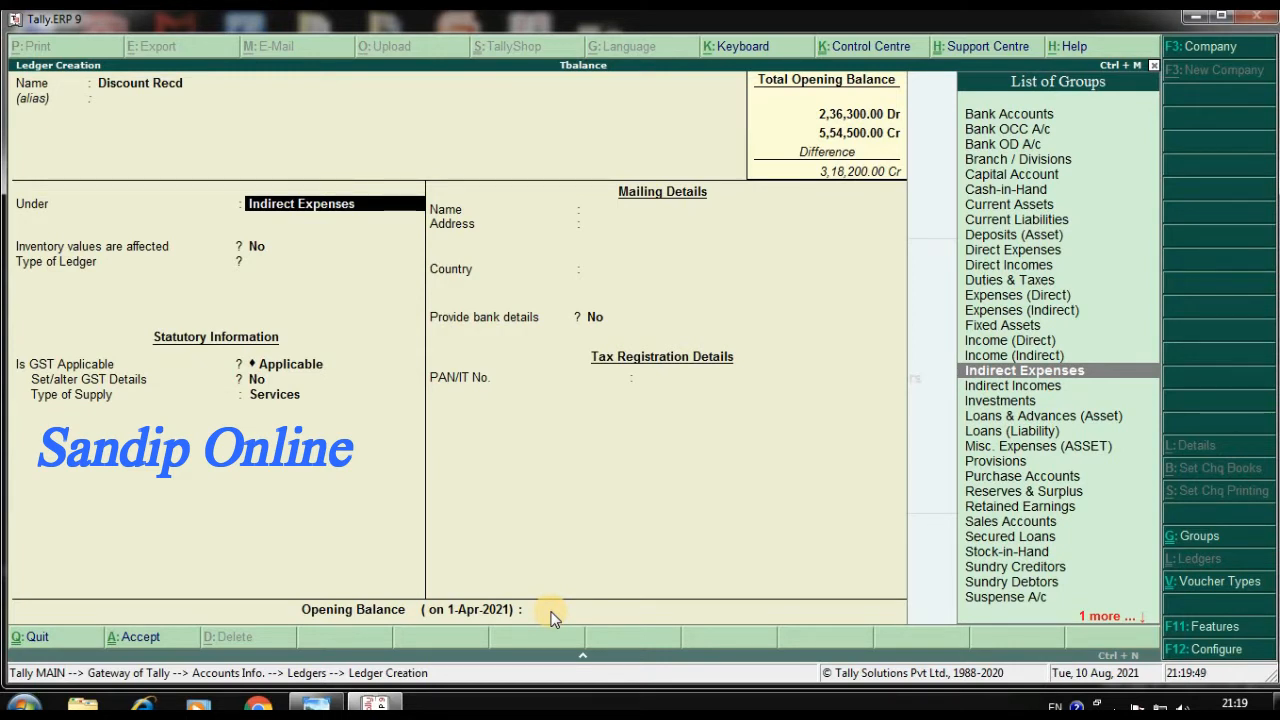
key("Down")
key("Return")
key("Return")
key("Return")
key("Return")
key("Return")
key("Return")
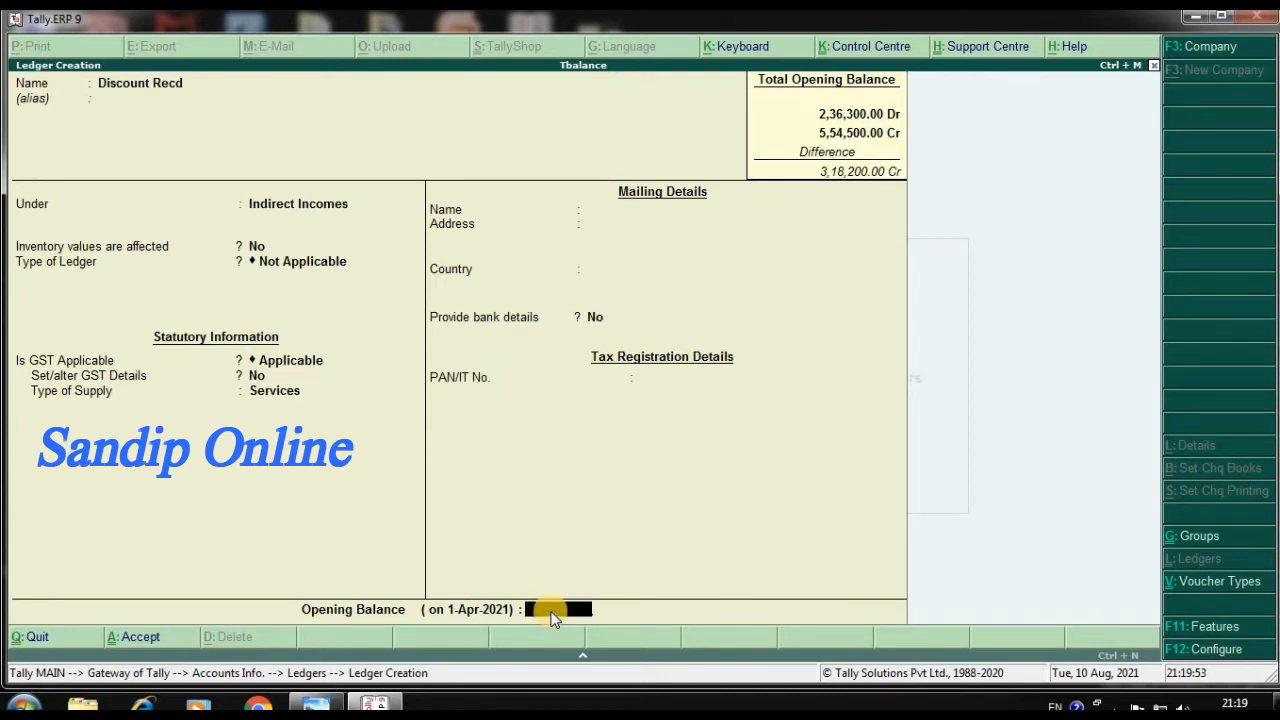
Keep the default settings, set Discount Recd's opening balance to 2,200 Cr and save the ledger
type("2200")
key("Return")
key("Return")
key("Return")
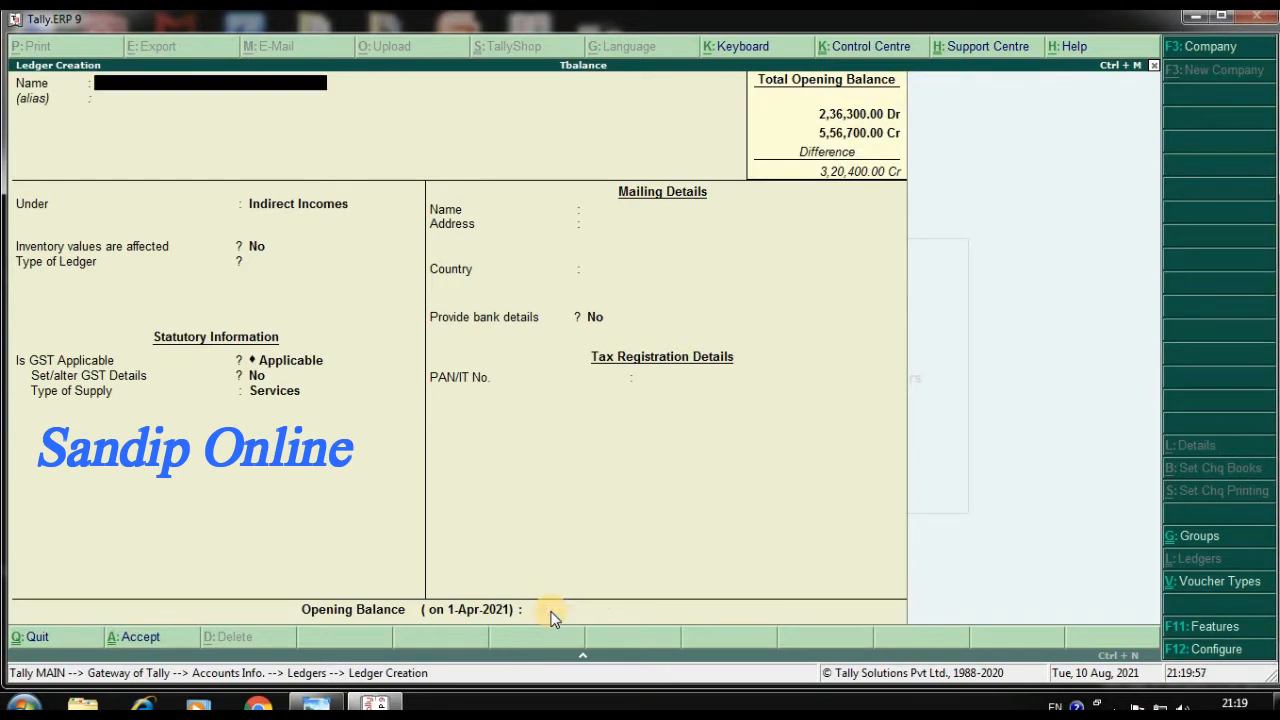
Name the next ledger Travelling Exp and place it under the Indirect Expenses group
type("Travelling Exp")
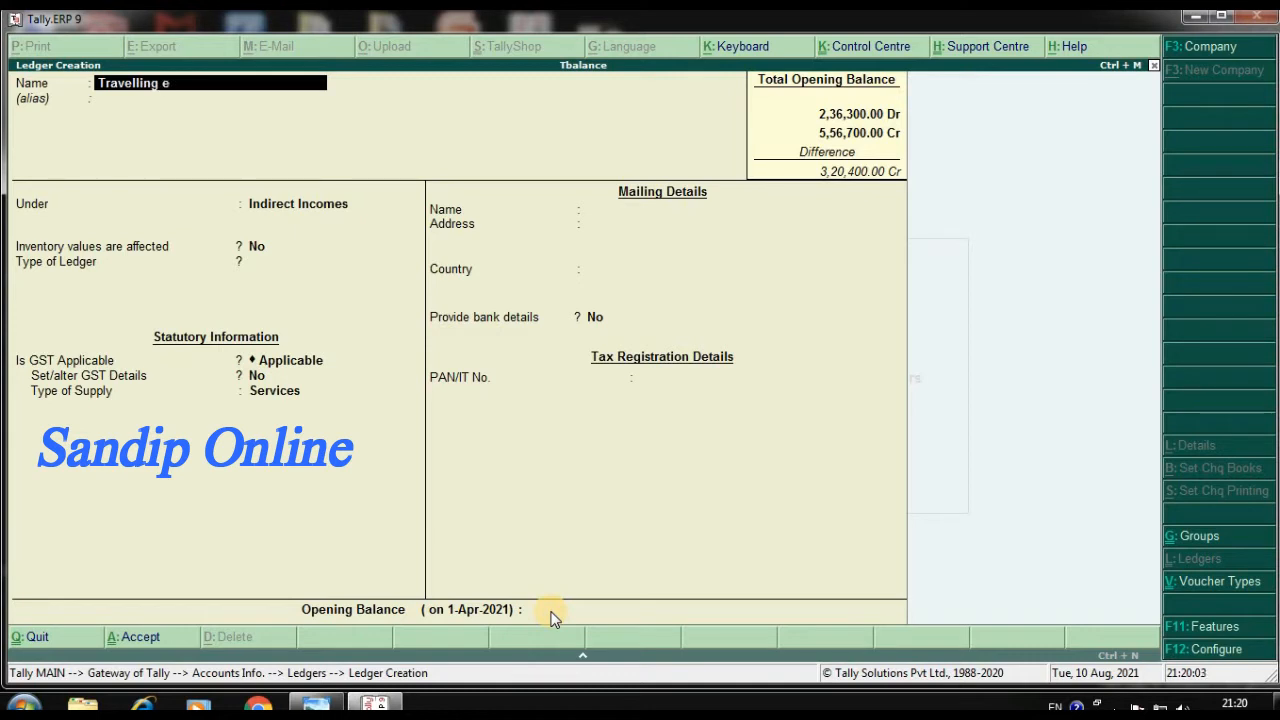
key("Return")
key("Return")
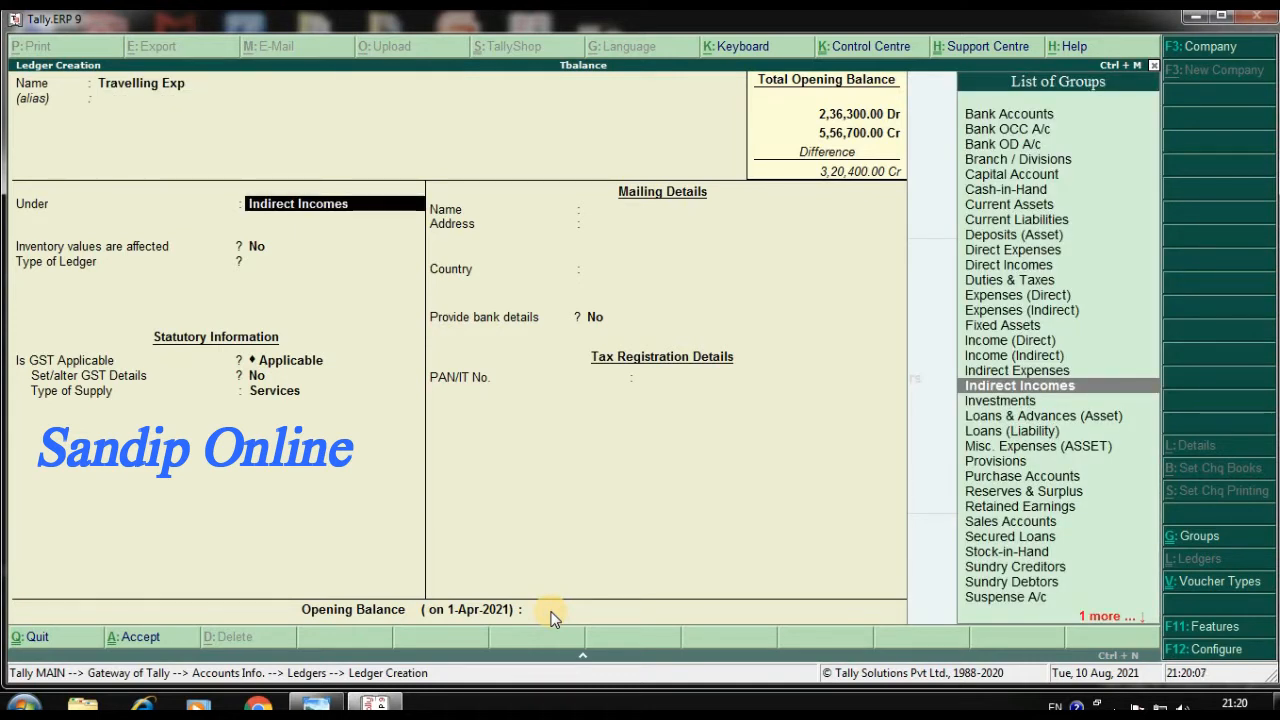
type("i")
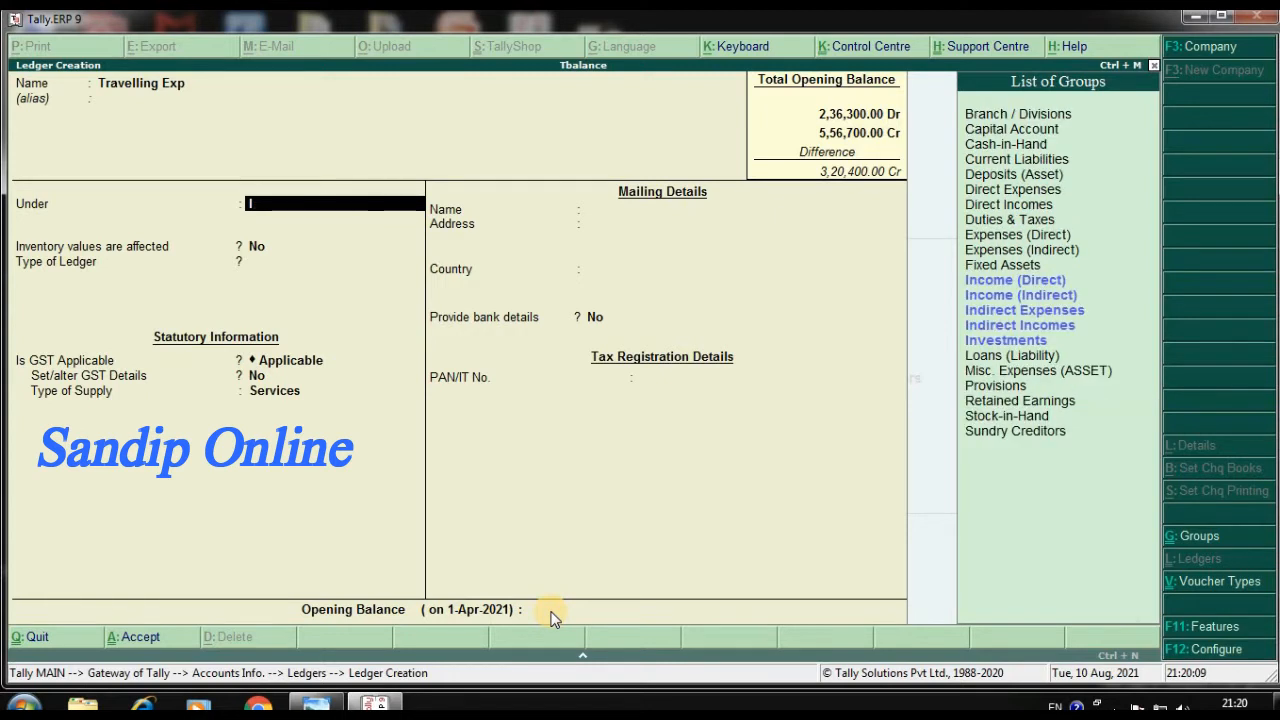
key("Up")
key("Up")
key("Up")
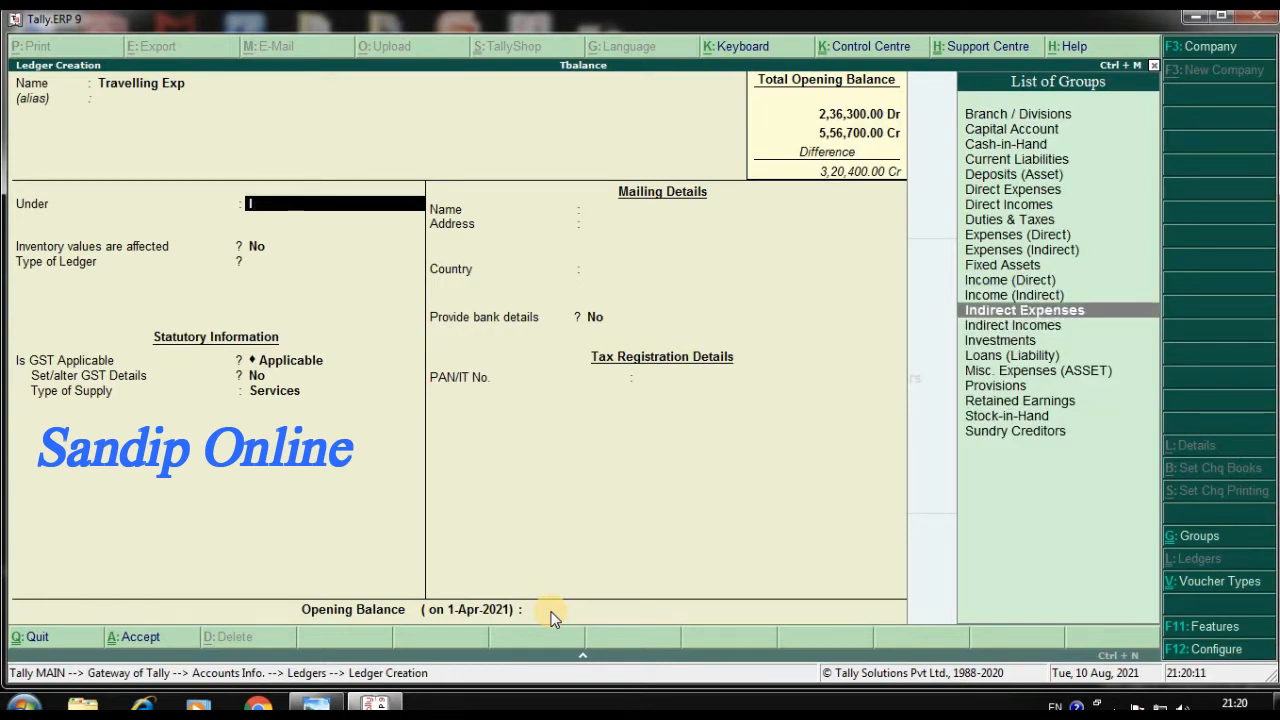
key("Return")
key("Return")
key("Return")
key("Return")
key("Return")
key("Return")
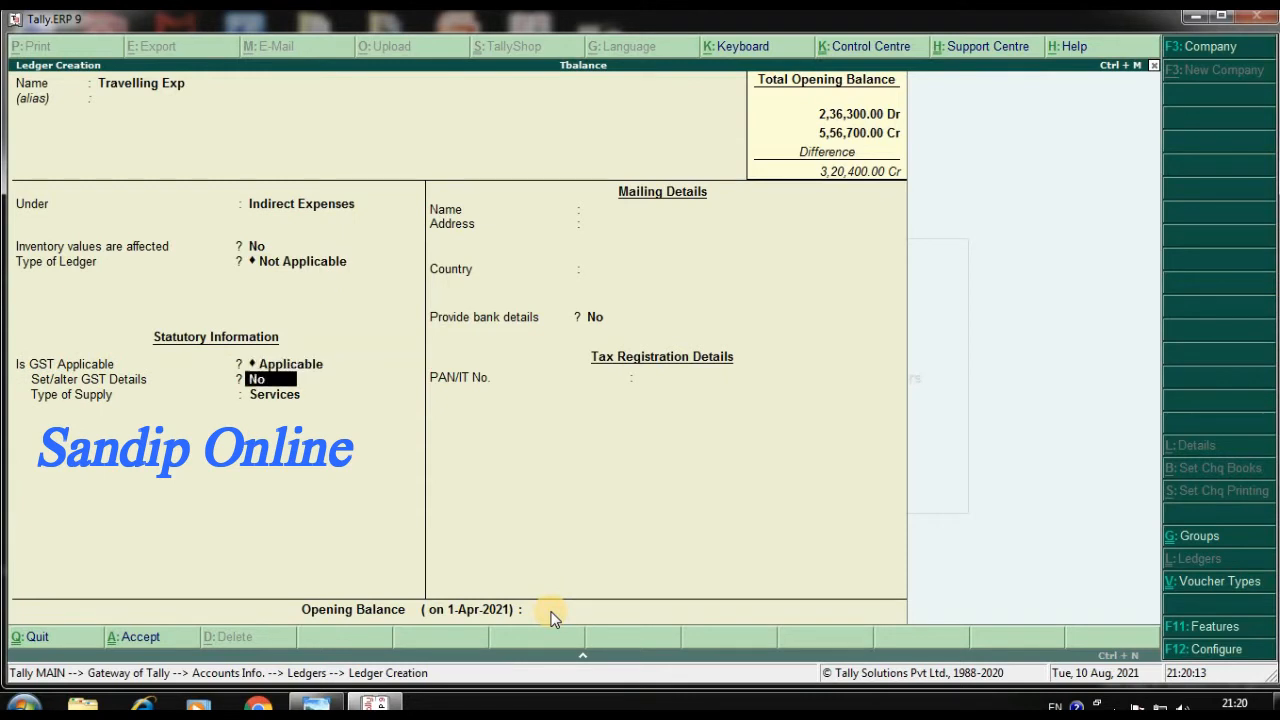
Keep the default settings, set Travelling Exp's opening balance to 3,200 Dr and save the ledger
key("Return")
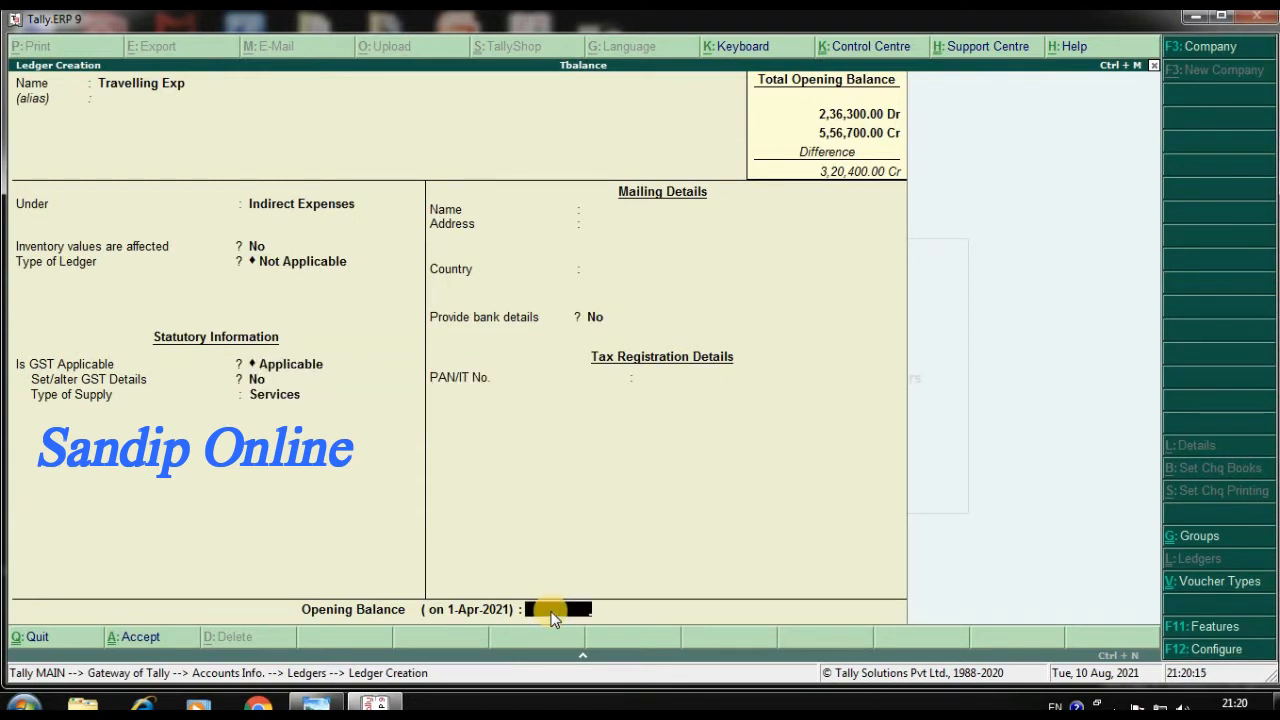
type("3200")
key("Return")
key("Return")
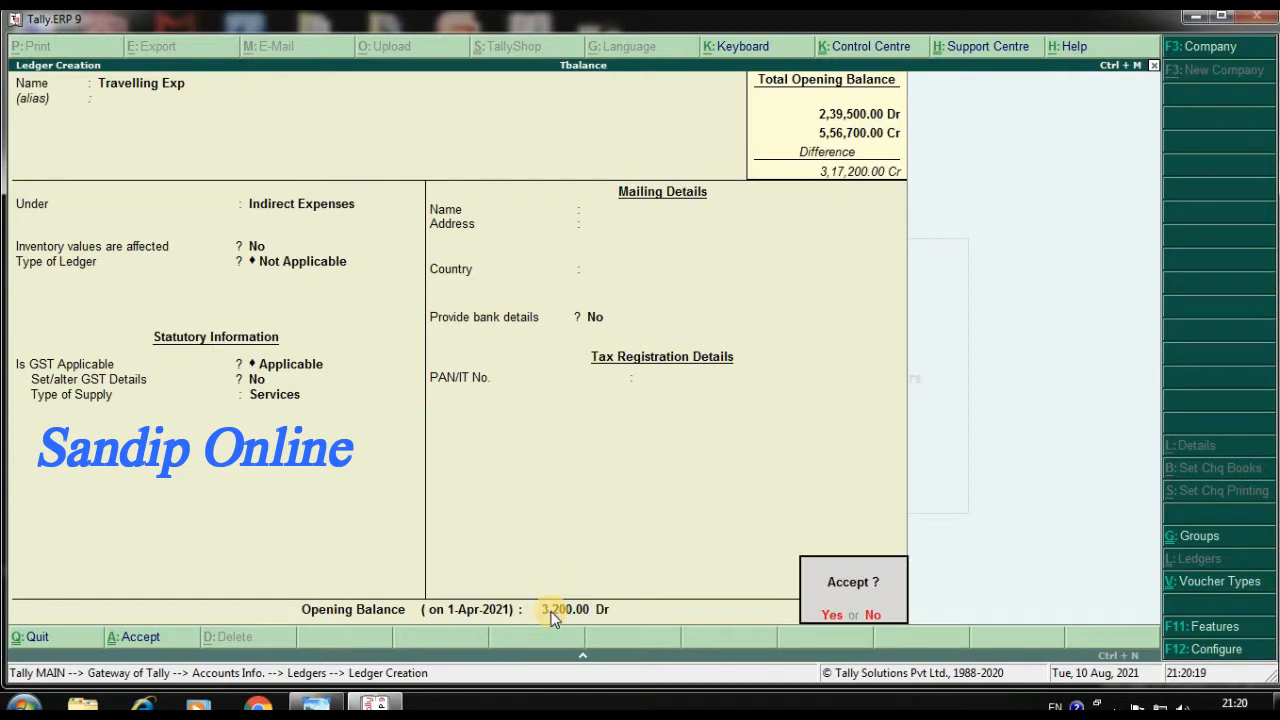
key("Return")
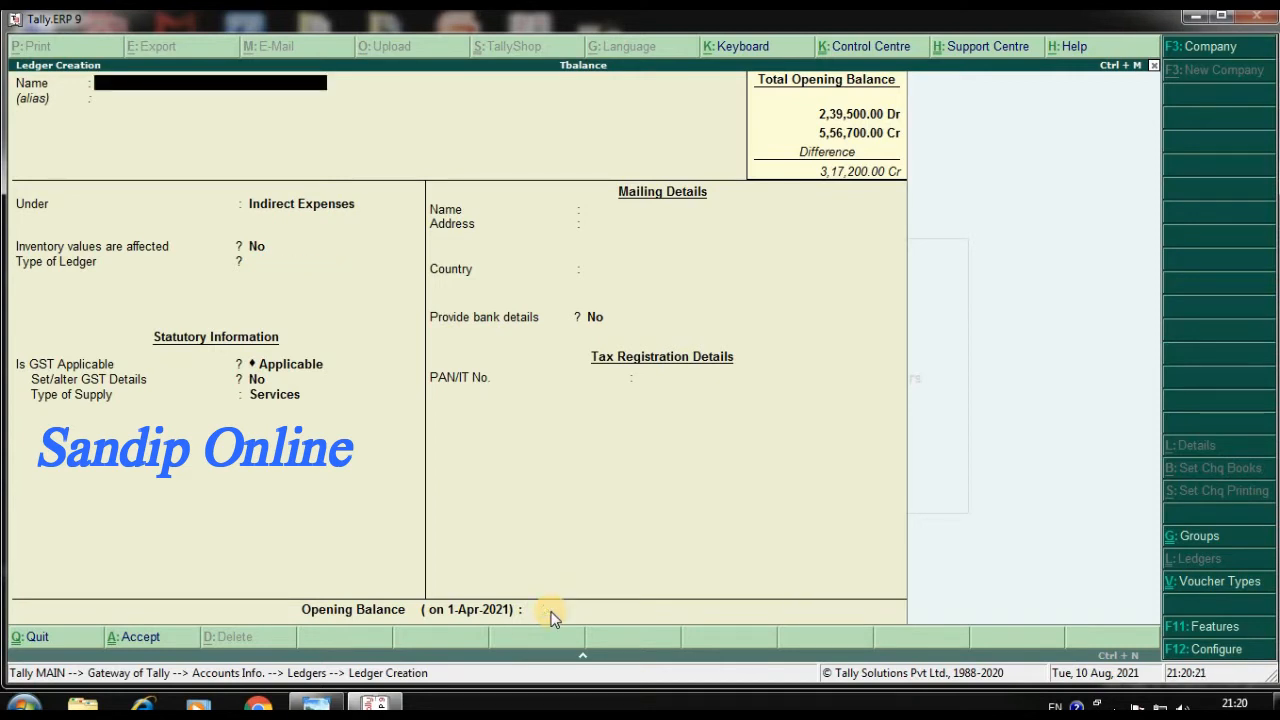
Name the next ledger Rates & Taxes and keep it under the Indirect Expenses group
type("Rates & Taxes")
key("Return")
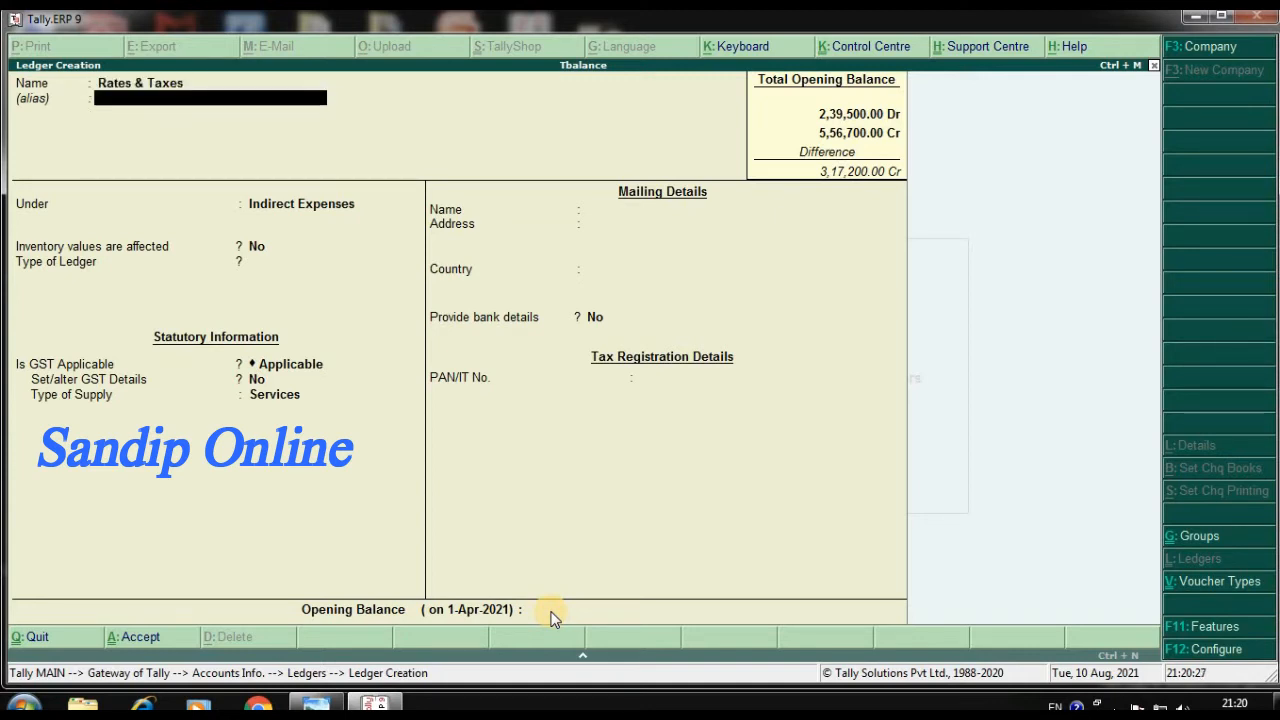
key("Return")
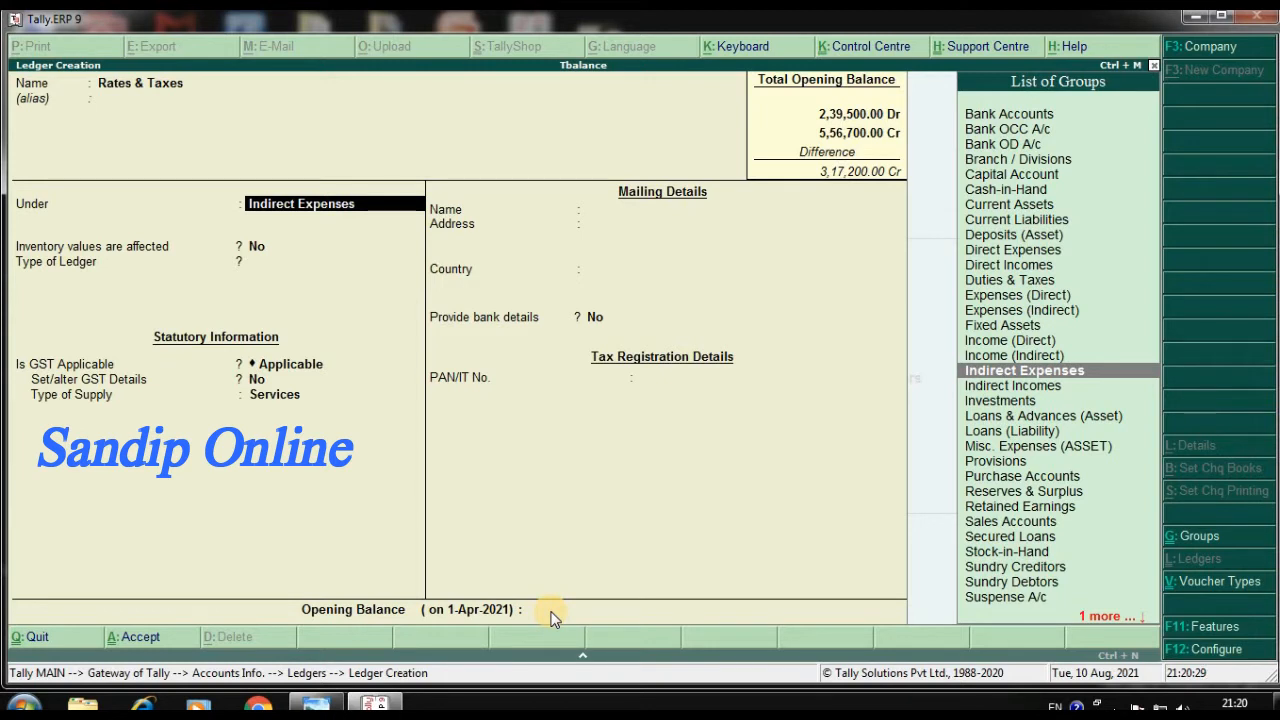
key("Return")
key("Return")
key("Return")
key("Return")
key("Return")
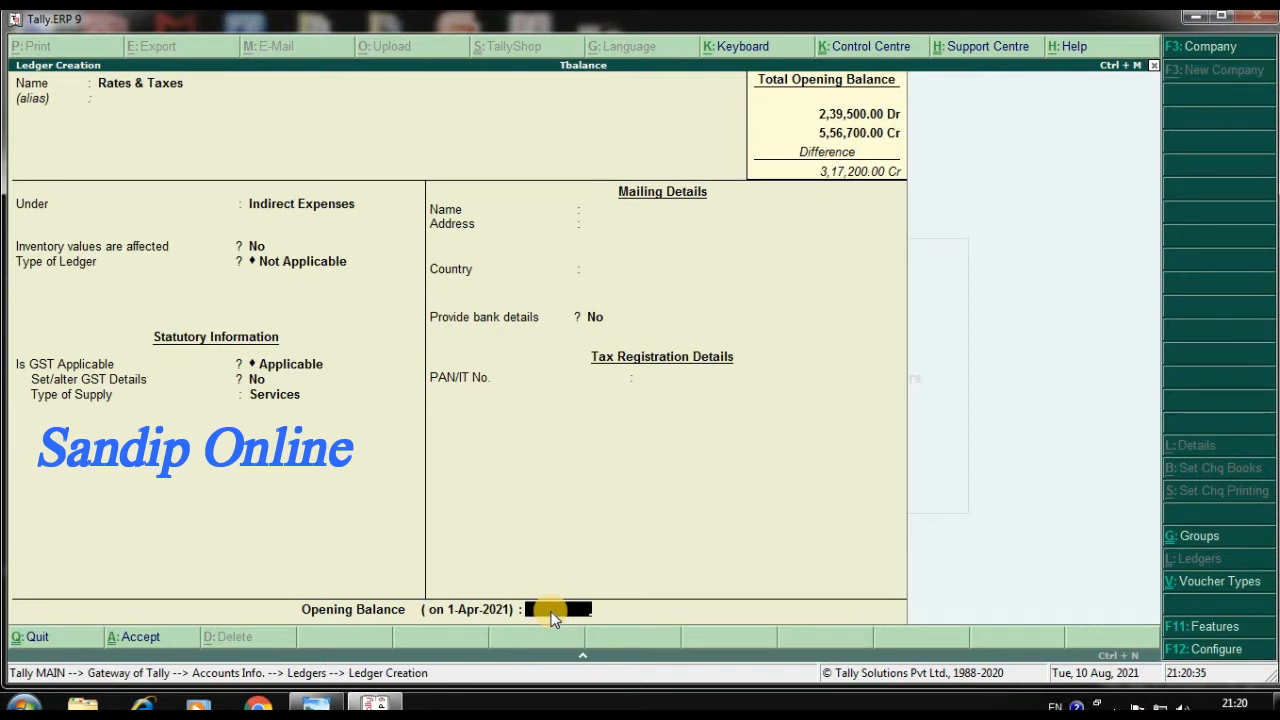
Keep the default settings, set Rates & Taxes' opening balance to 4,800 Dr and save the ledger
type("4800")
key("Return")
key("Return")
key("Return")
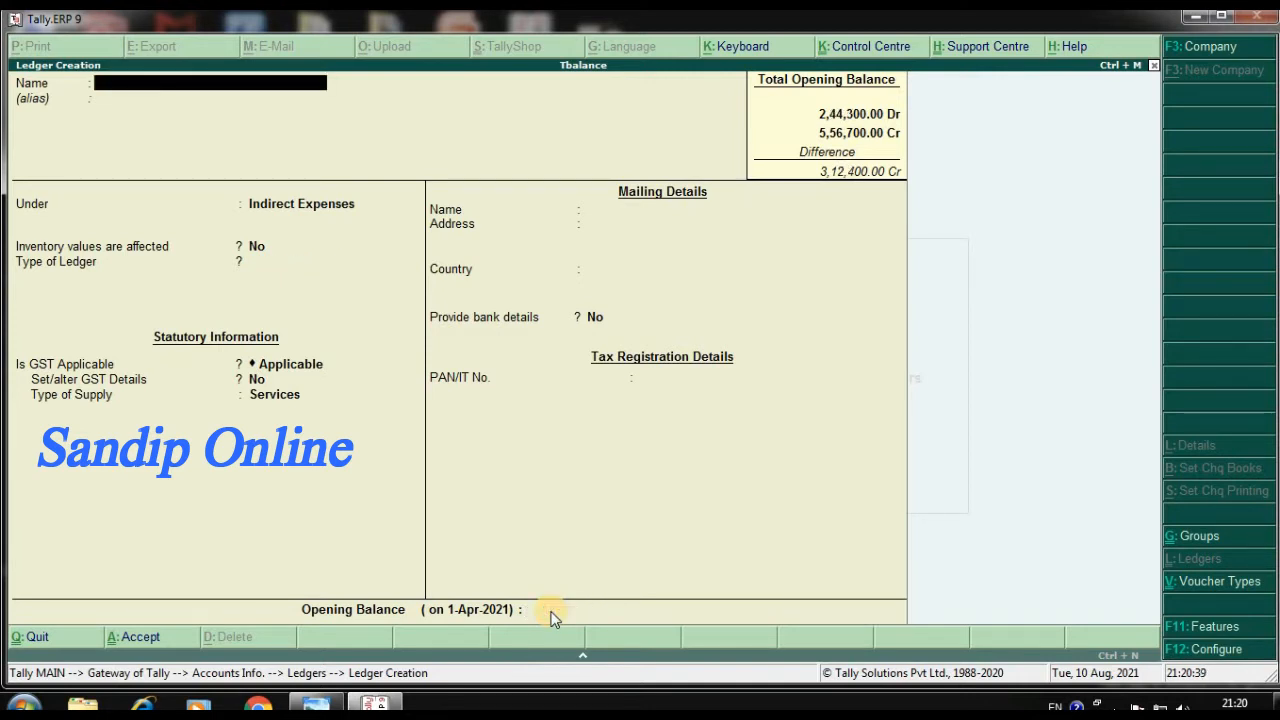
Name the next ledger Bad Debt and keep it under the Indirect Expenses group
type("Bad Deb")
key("Return")
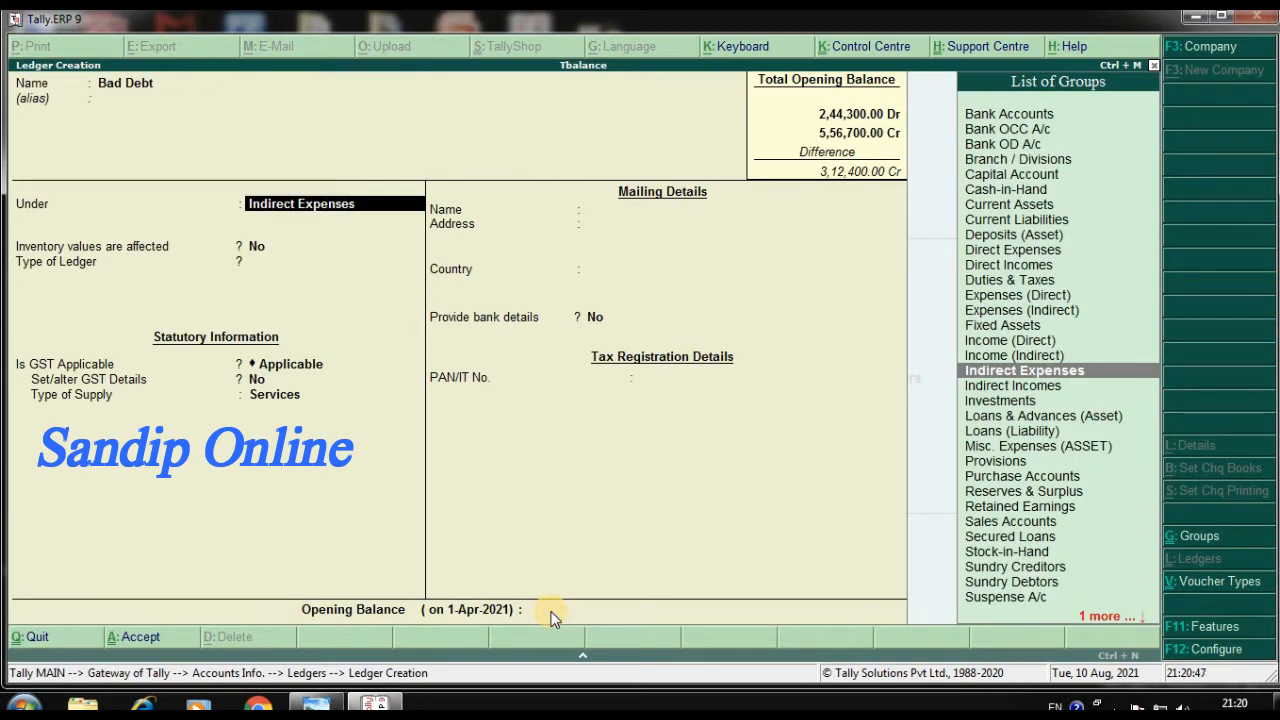
key("Return")
key("Return")
key("Return")
key("Return")
key("Return")
key("Return")
key("Return")
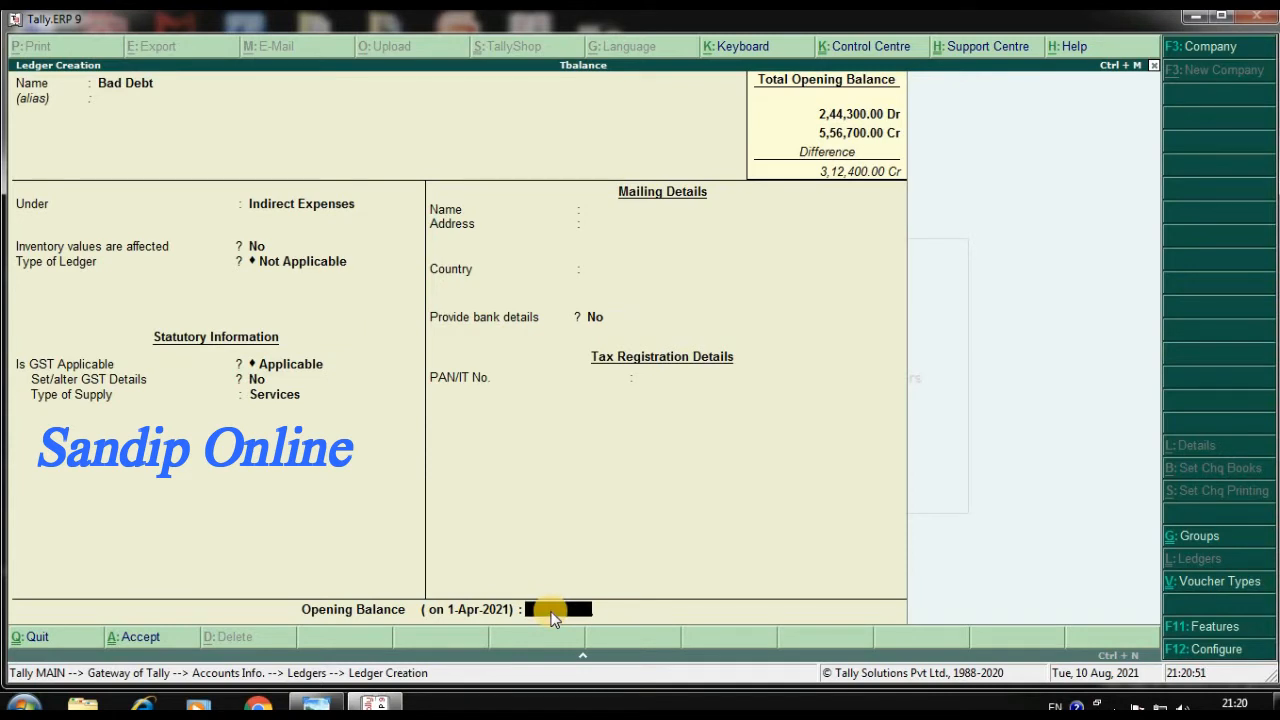
Keep the default settings, set Bad Debt's opening balance to 2,800 Dr and save the ledger
type("2800")
key("Return")
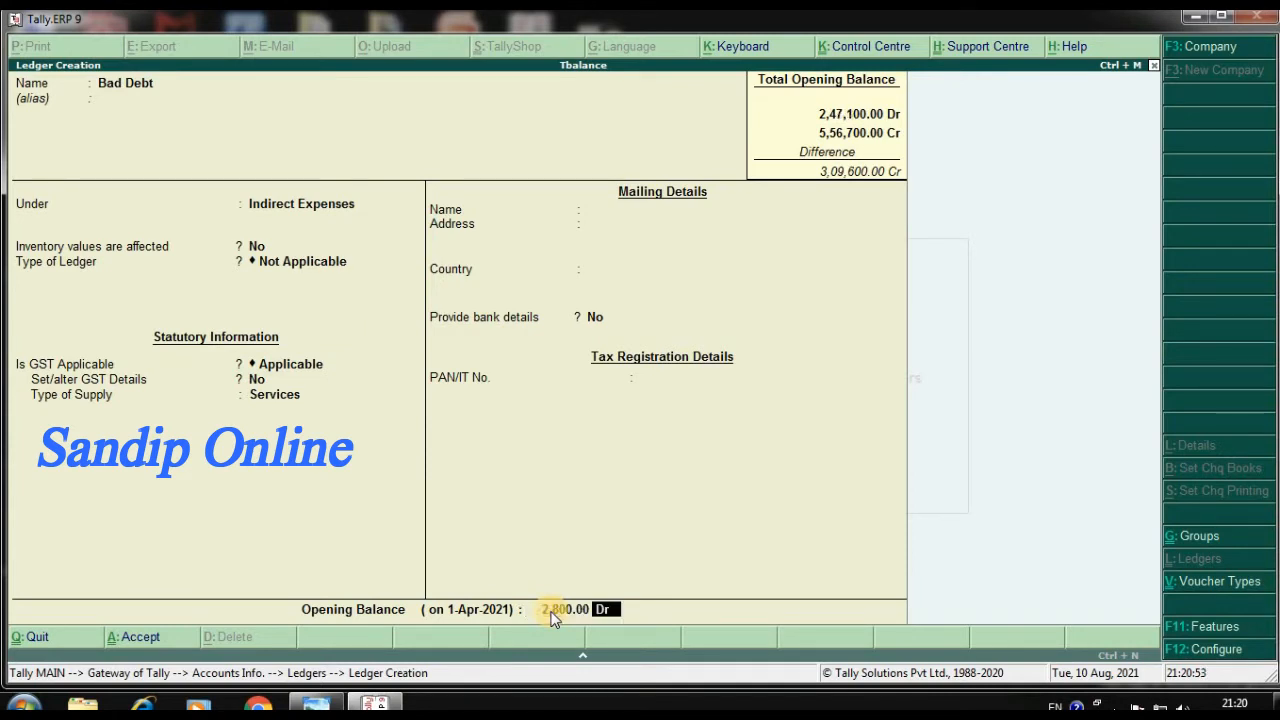
key("Return")
Name the next ledger Land and place it under the Fixed Assets group
key("Return")
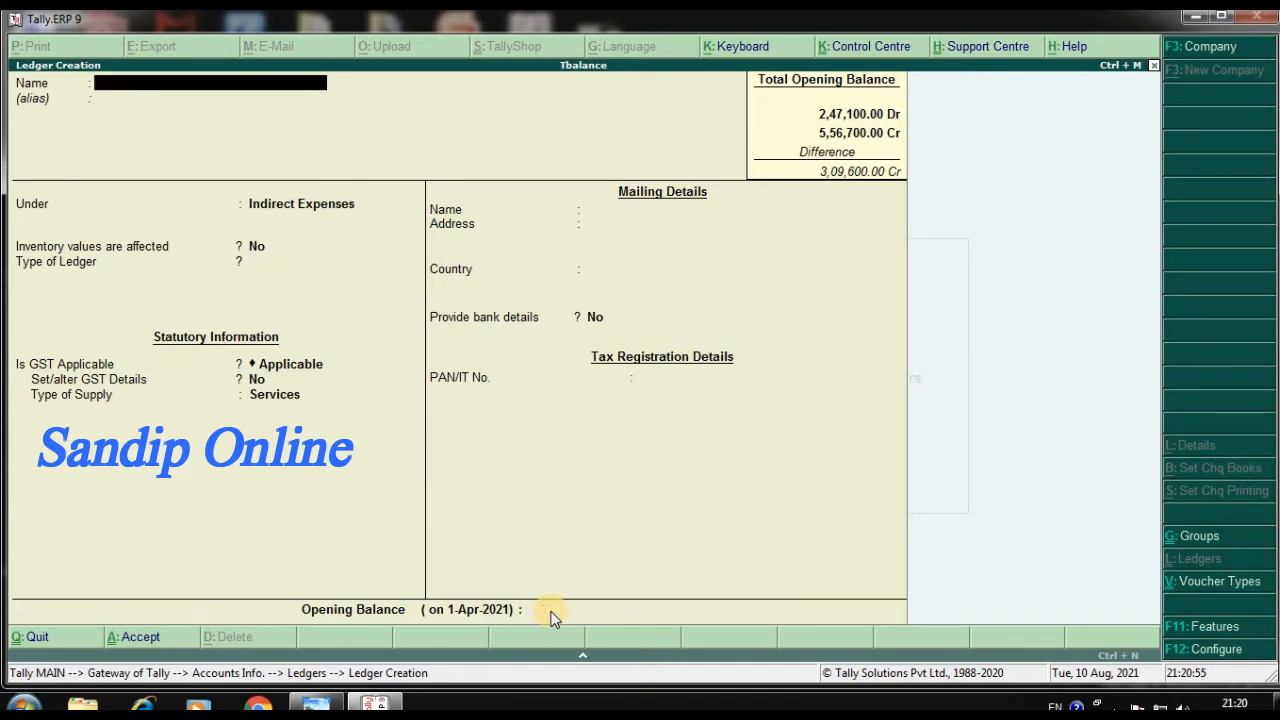
type("Land")
key("Return")
key("Return")
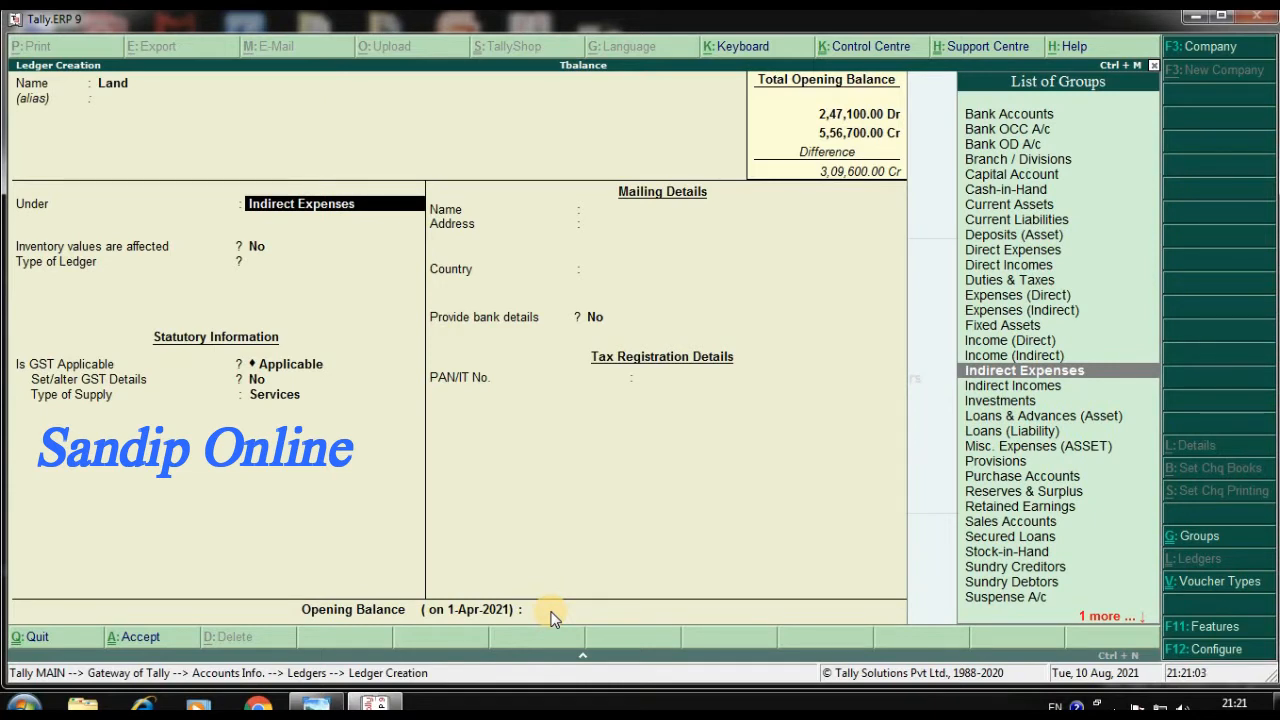
type("f")
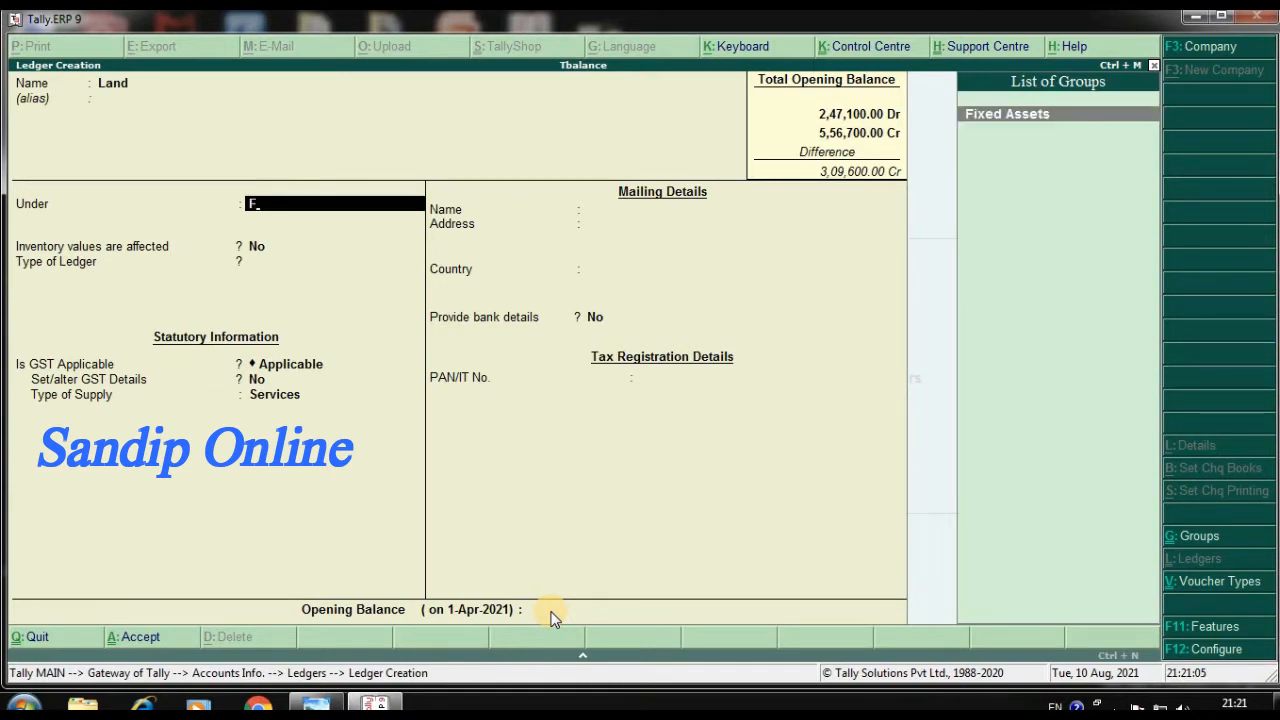
key("Return")
key("Return")
key("Return")
key("Return")
key("Return")
key("Return")
key("Return")
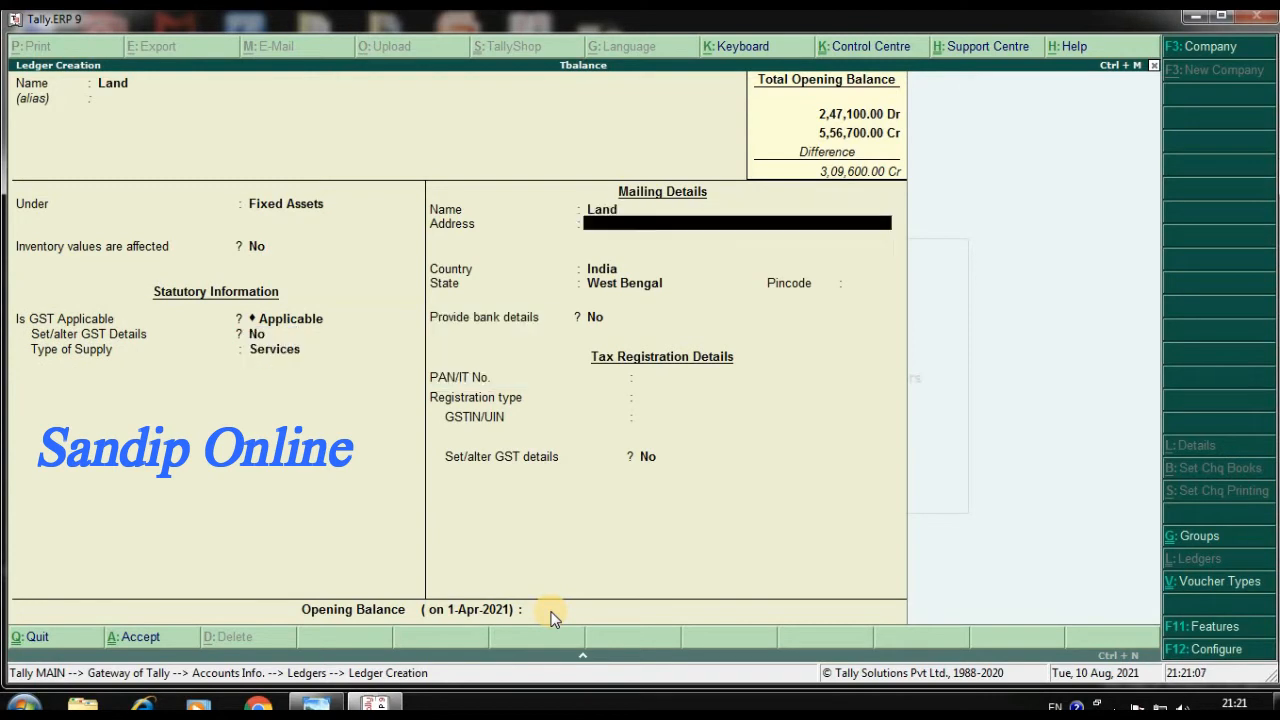
Keep the default settings, set Land's opening balance to 2,66,000 Dr and save the ledger
key("Return")
key("Return")
key("Return")
key("Return")
key("Return")
key("Return")
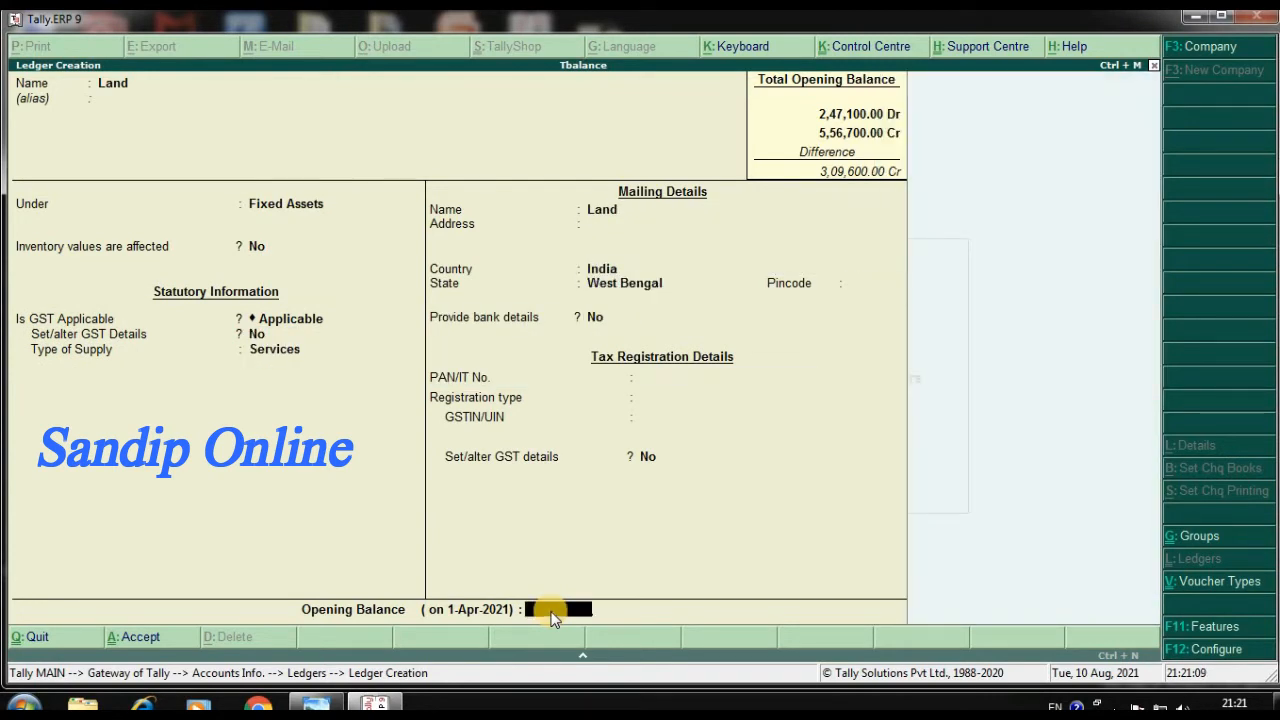
type("266000")
key("Return")
key("Return")
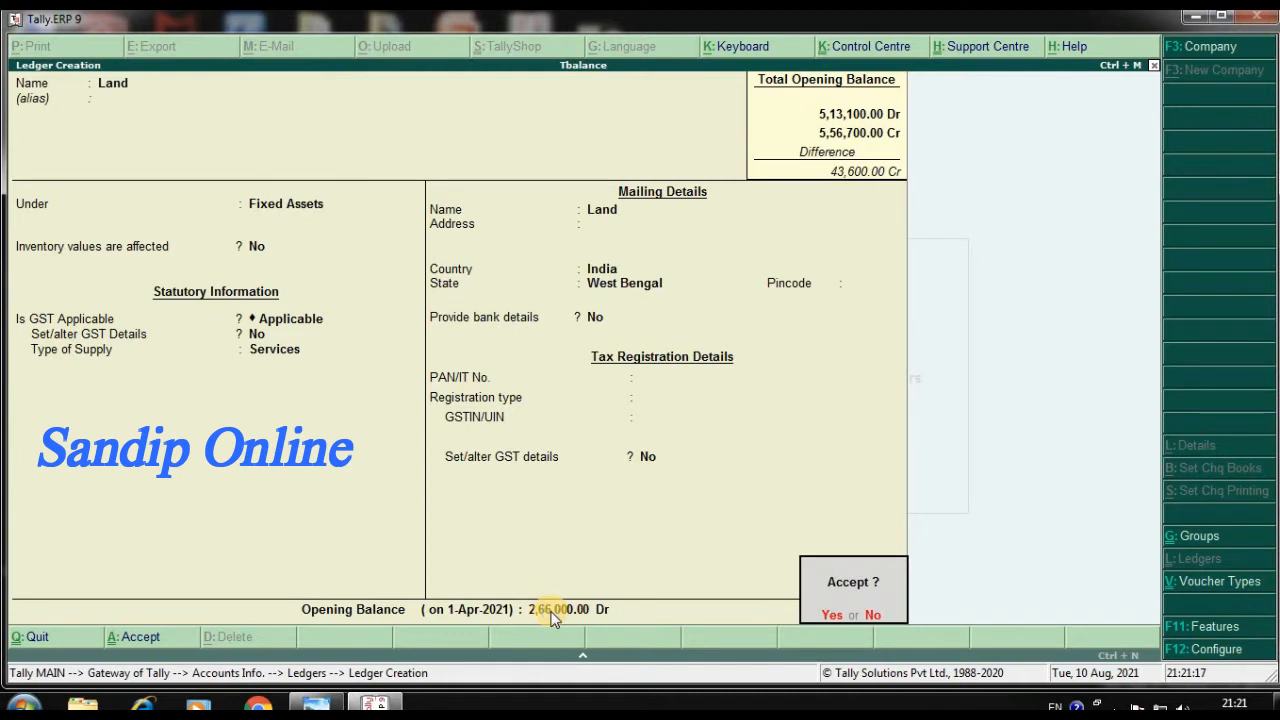
key("y")
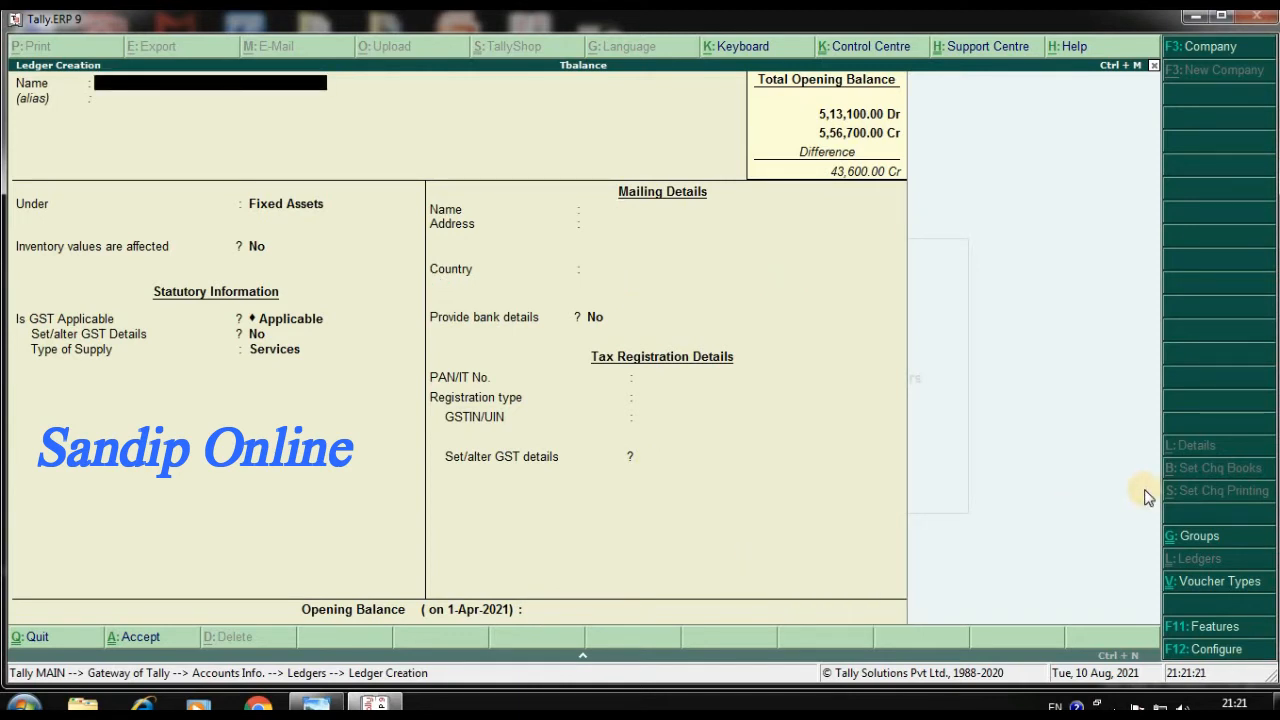
Name the next ledger Int and place it under the Indirect Expenses group
type("Int")
key("Return")
key("Return")
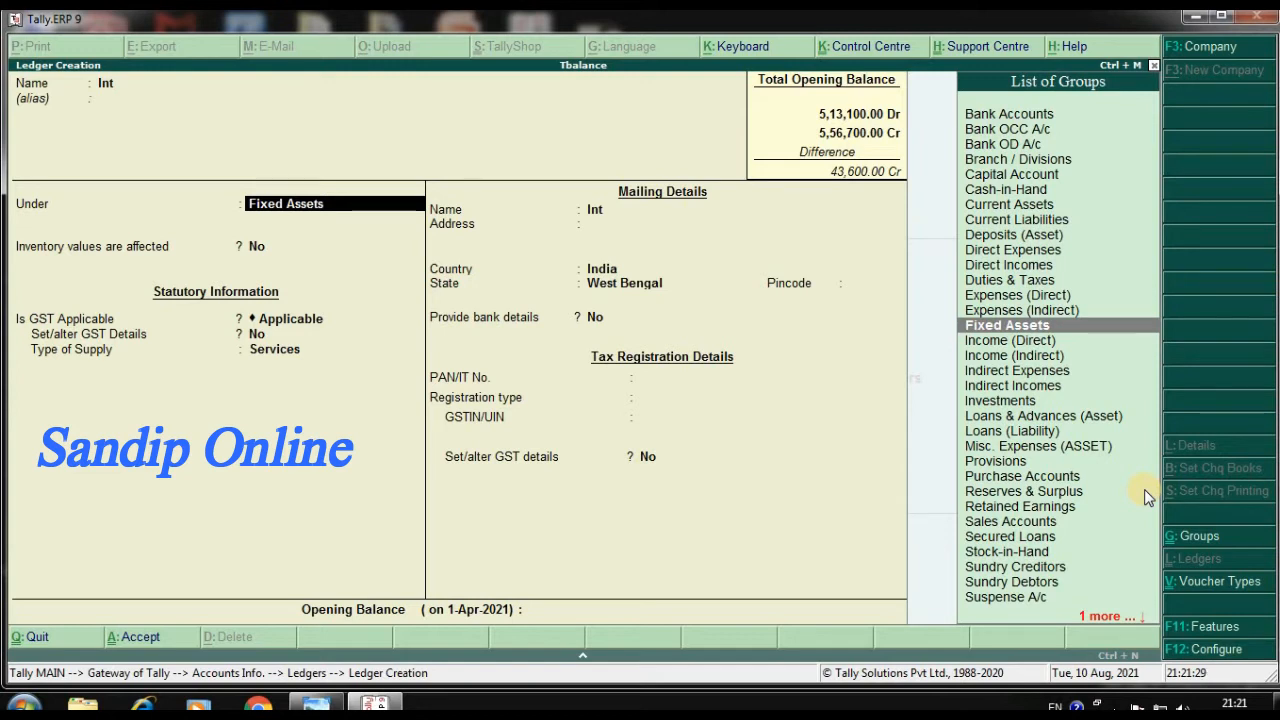
type("i")
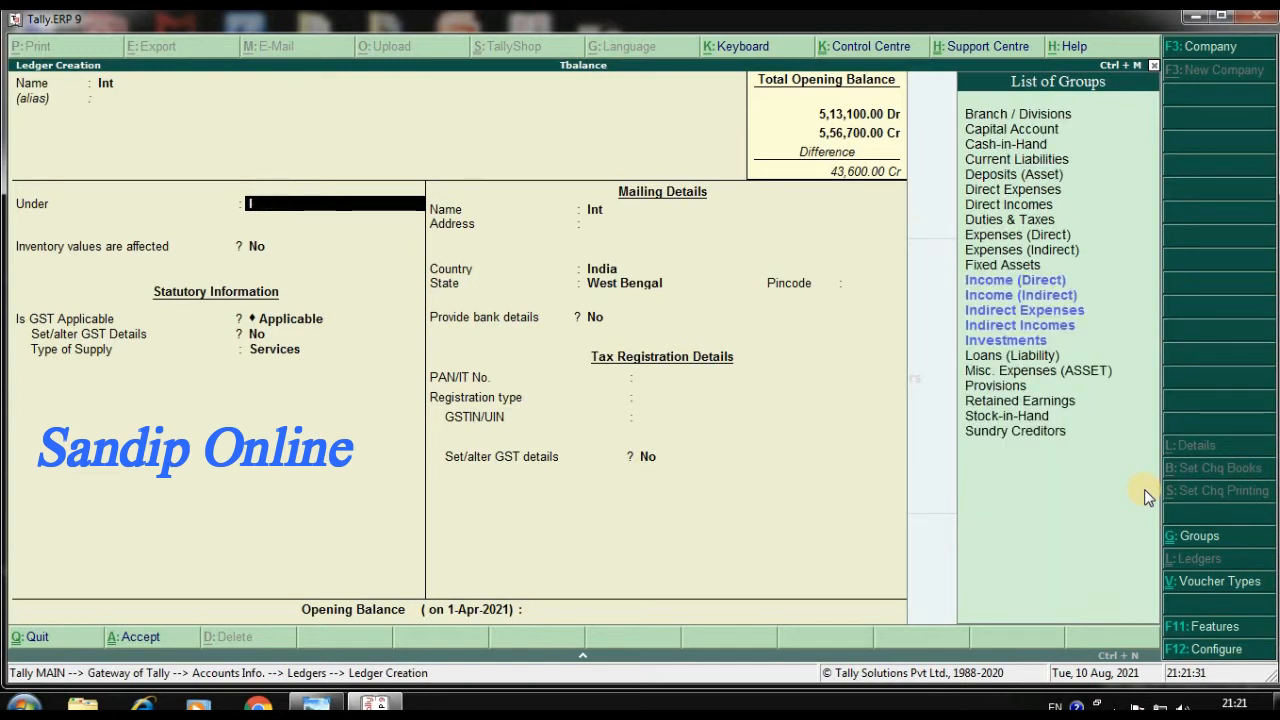
key("Down")
key("Up")
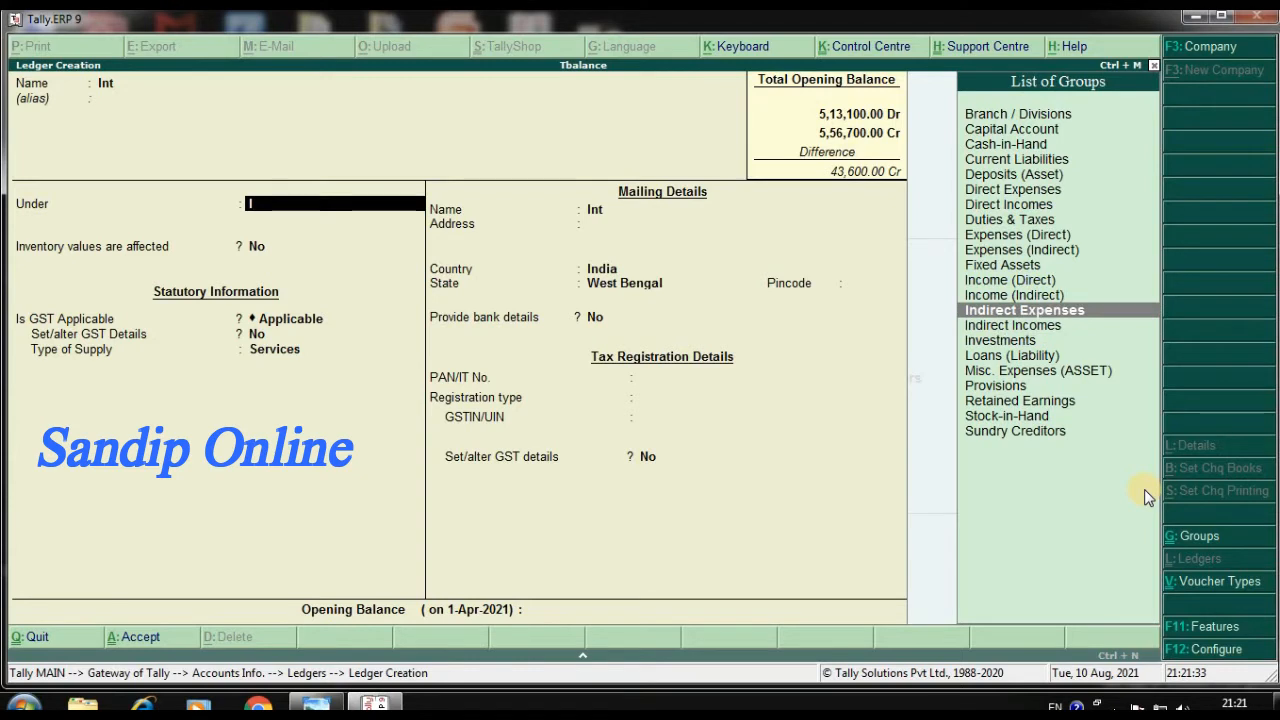
key("Return")
Keep the default settings, set Int's opening balance to 650 Dr and save the ledger
key("Return")
key("Return")
key("Return")
key("Return")
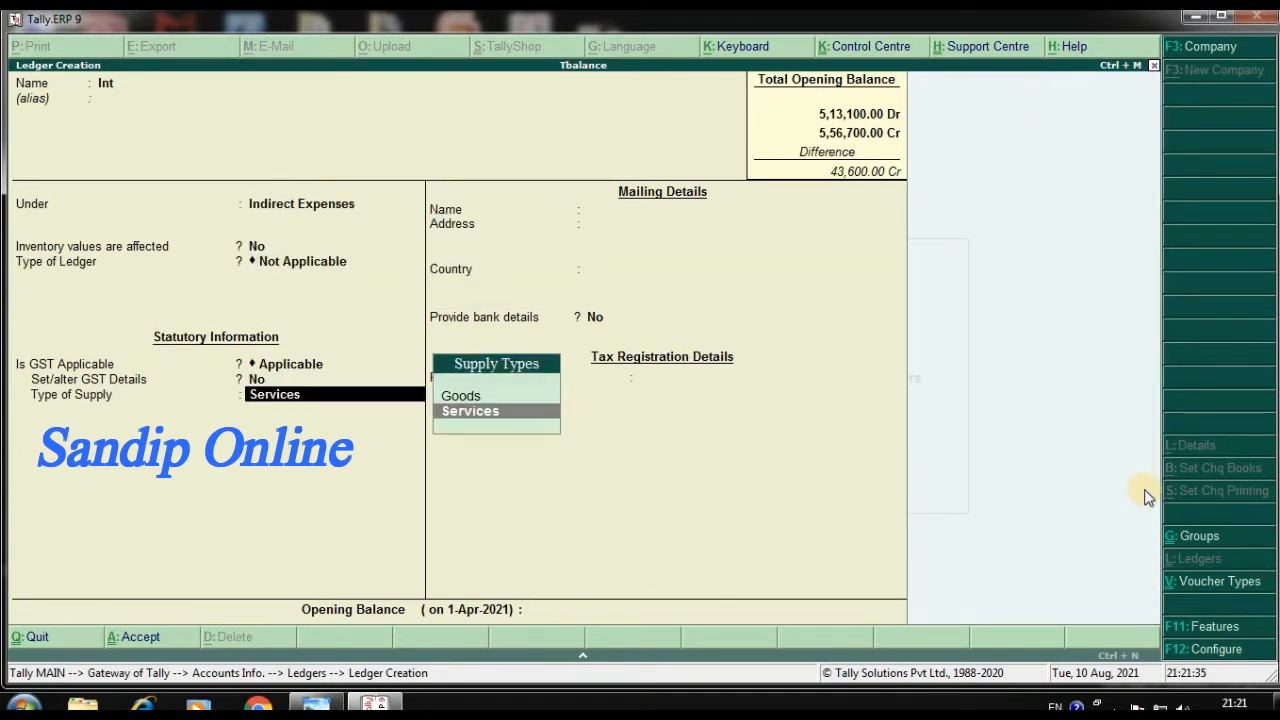
key("Return")
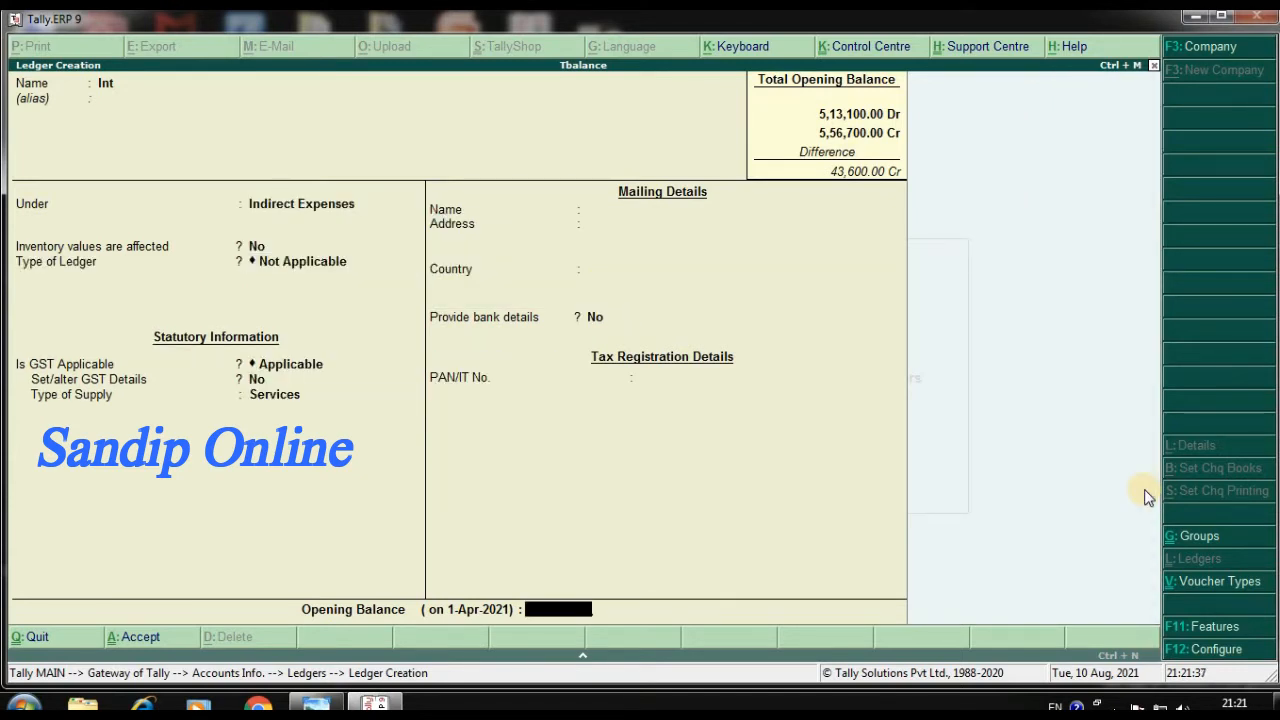
type("650")
key("Return")
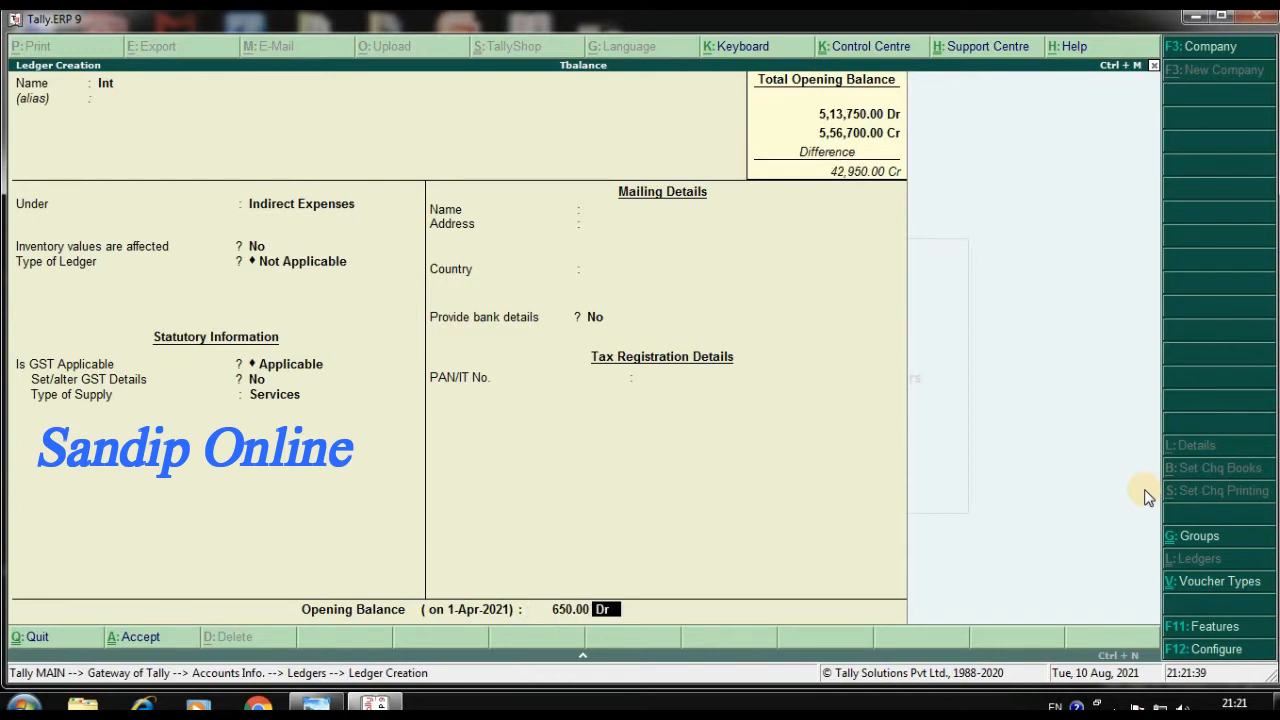
key("Return")
key("Return")
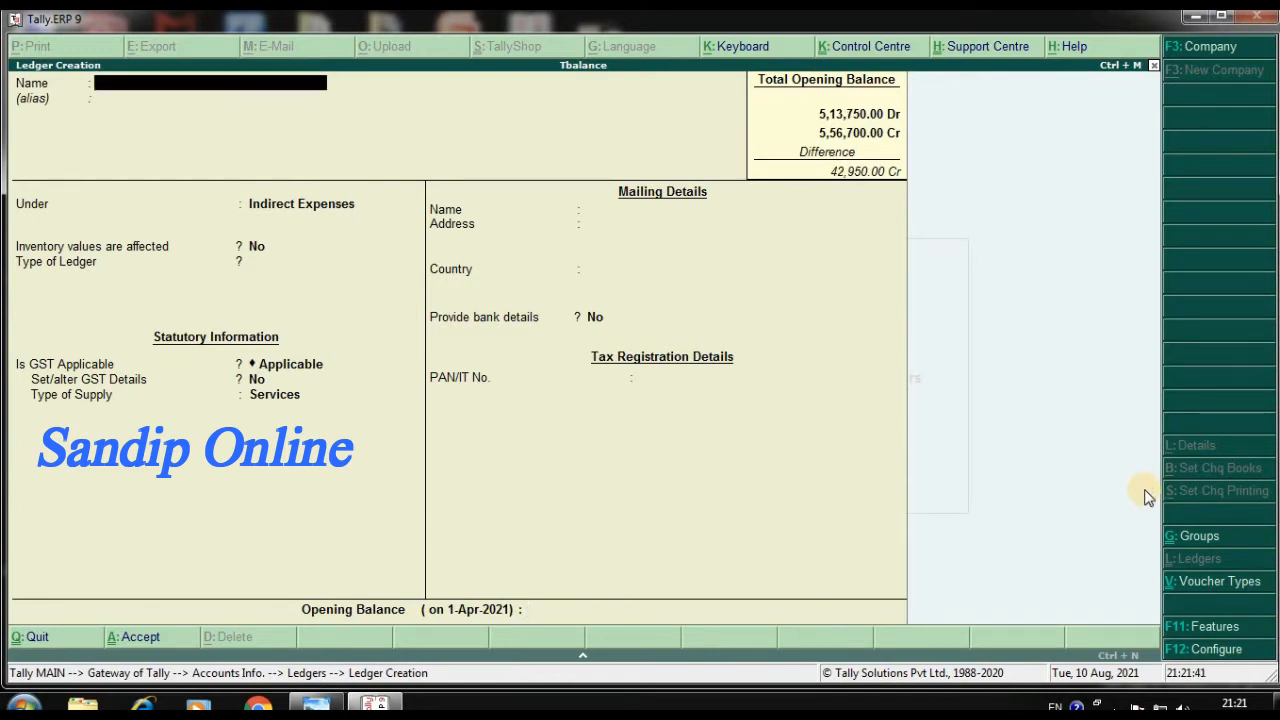
Name the next ledger Plant & Machinery and place it under the Fixed Assets group
type("Plant & Machinery")
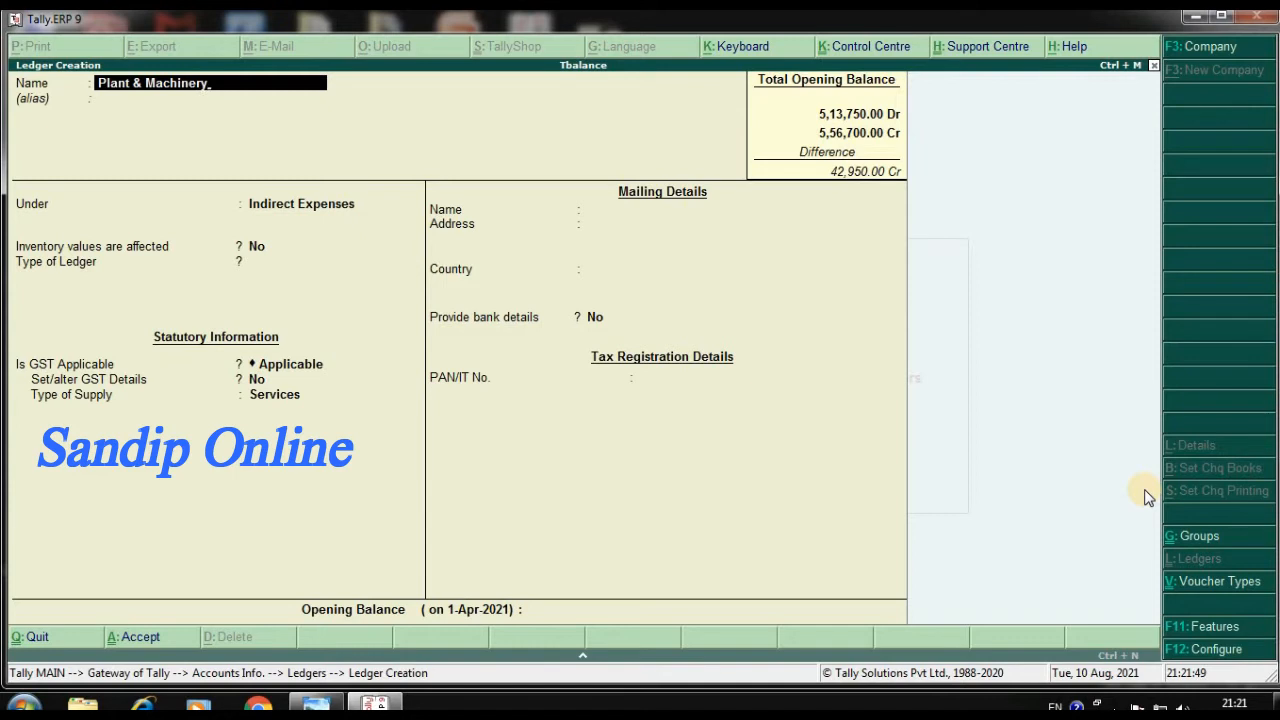
key("Return")
key("Return")
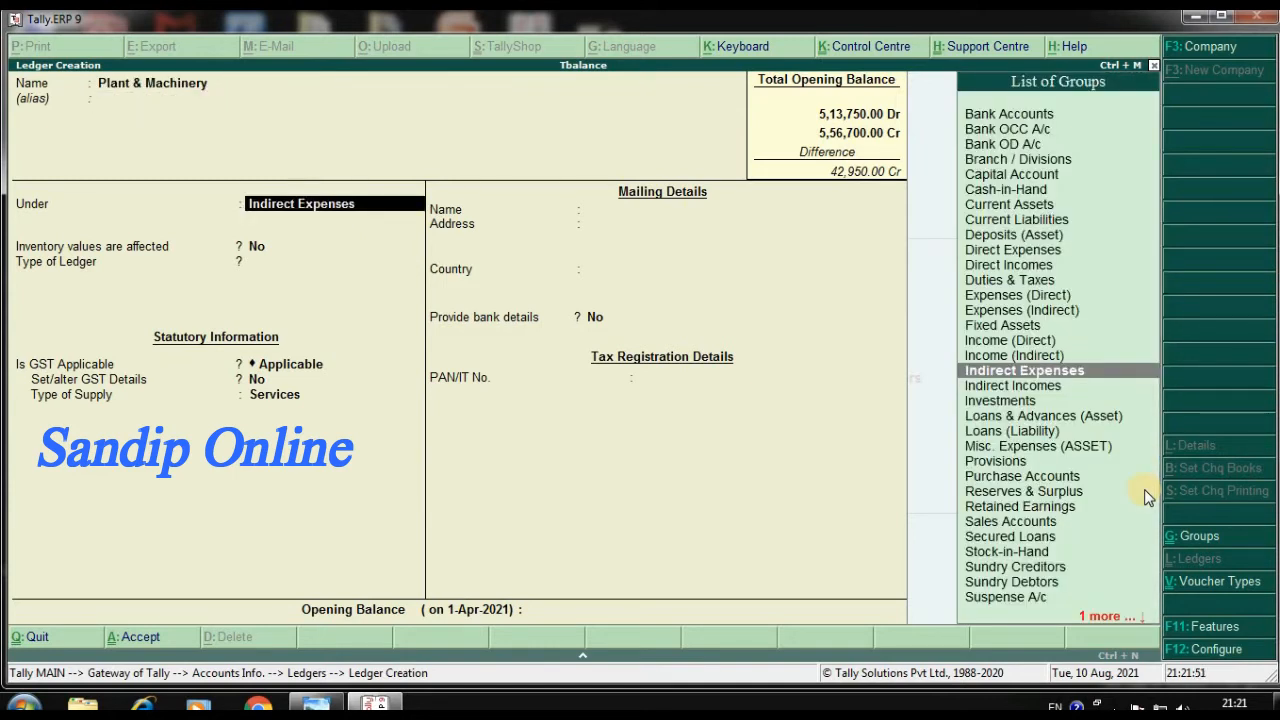
type("F")
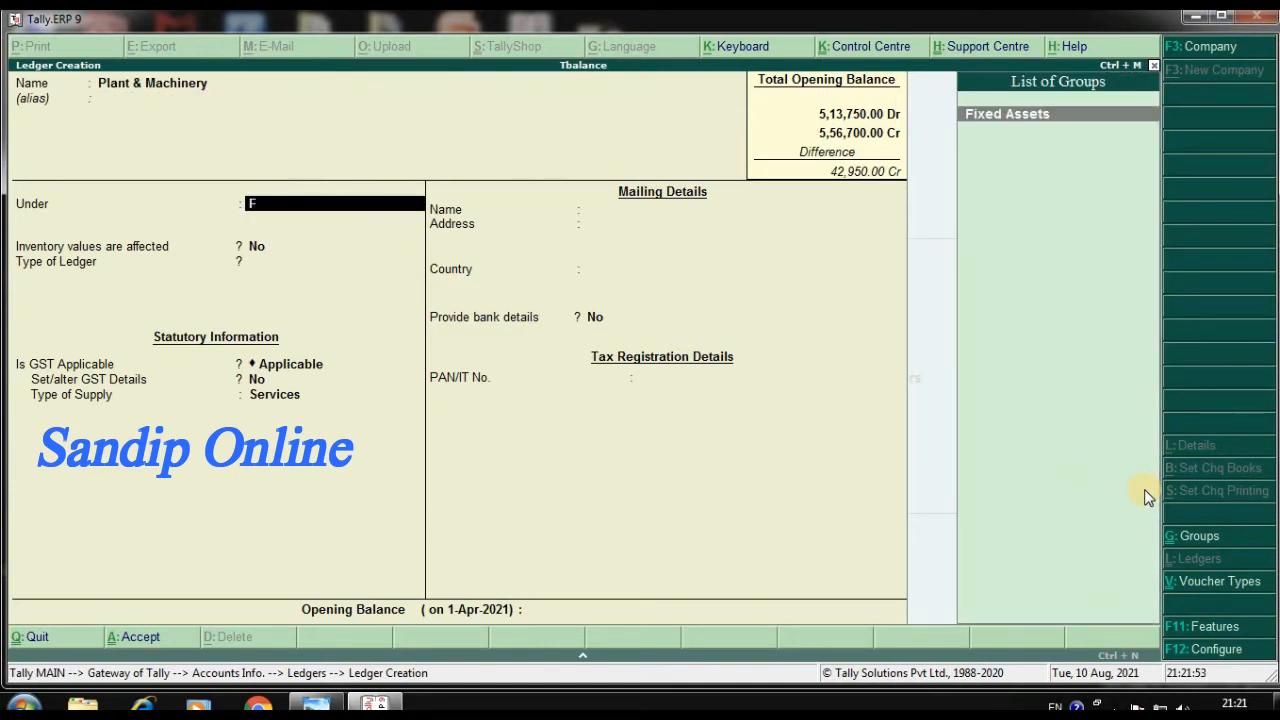
key("Return")
key("Return")
key("Return")
key("Return")
key("Return")
key("Return")
key("Return")
key("Return")
key("Return")
key("Return")
key("Return")
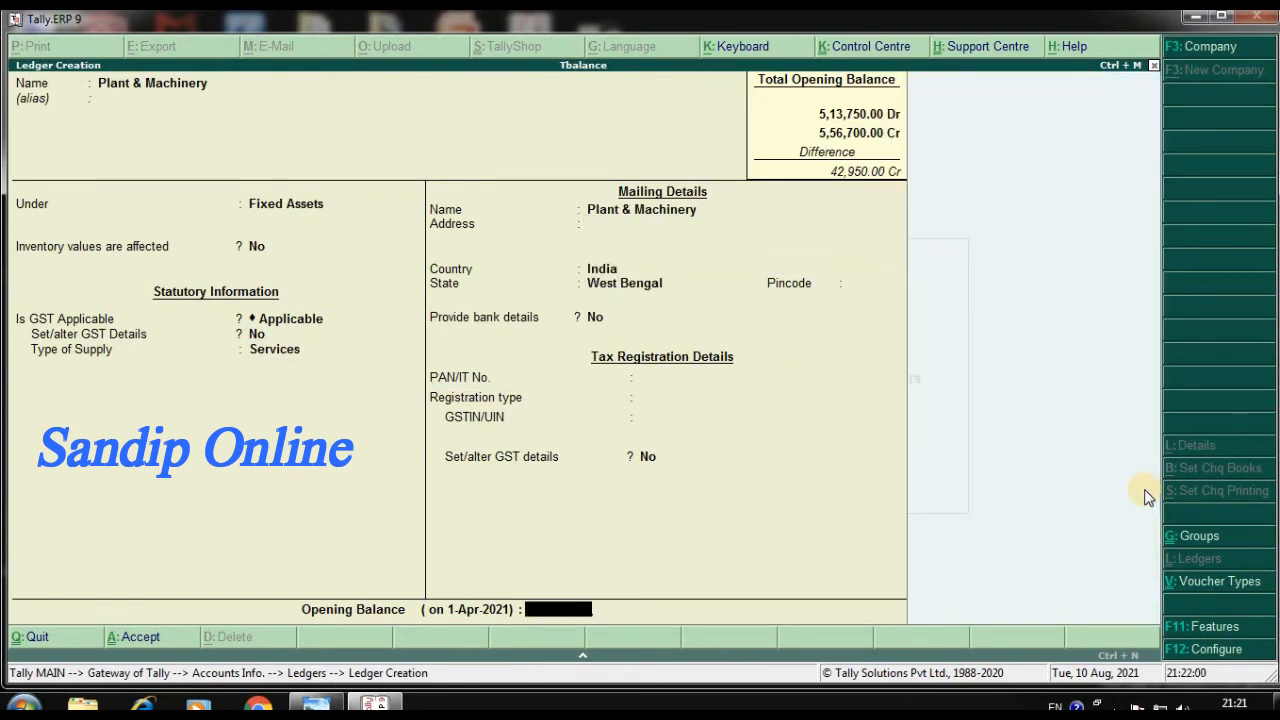
Keep the default settings, set Plant & Machinery's opening balance to 1,06,300 Dr and save the ledger
type("16")
key("BackSpace")
type("06,")
type("300")
key("Return")
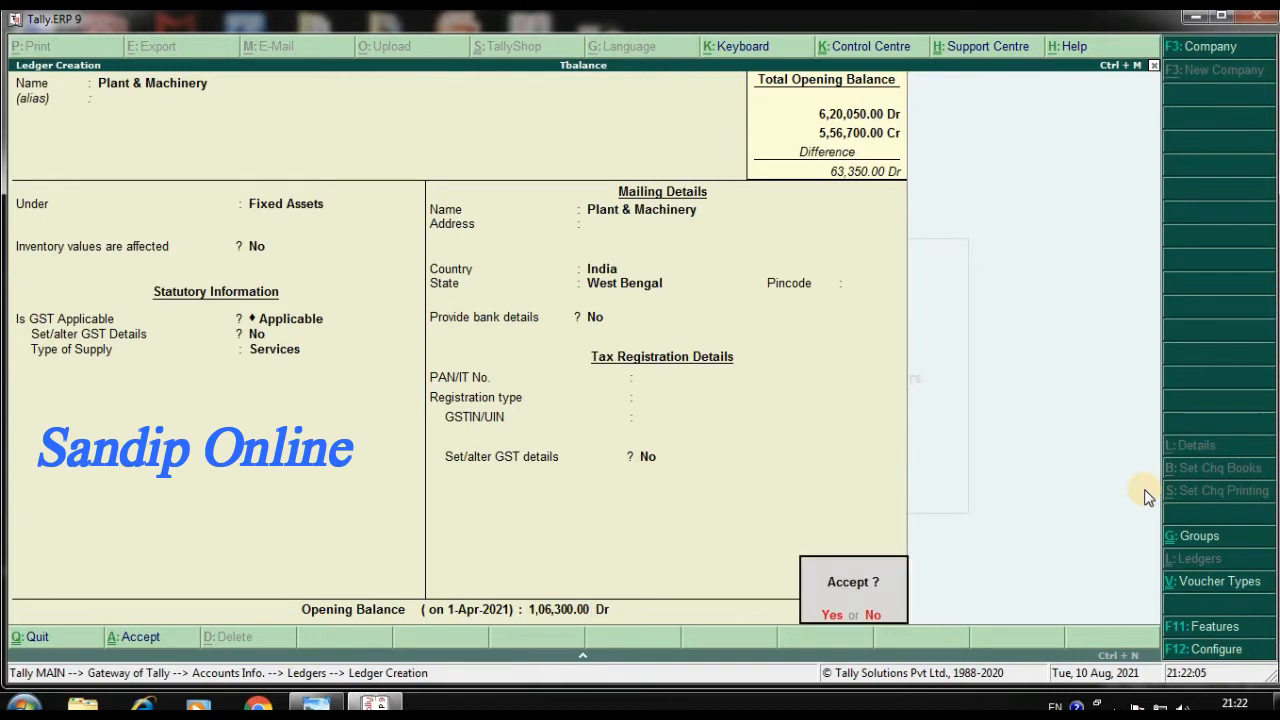
key("Return")
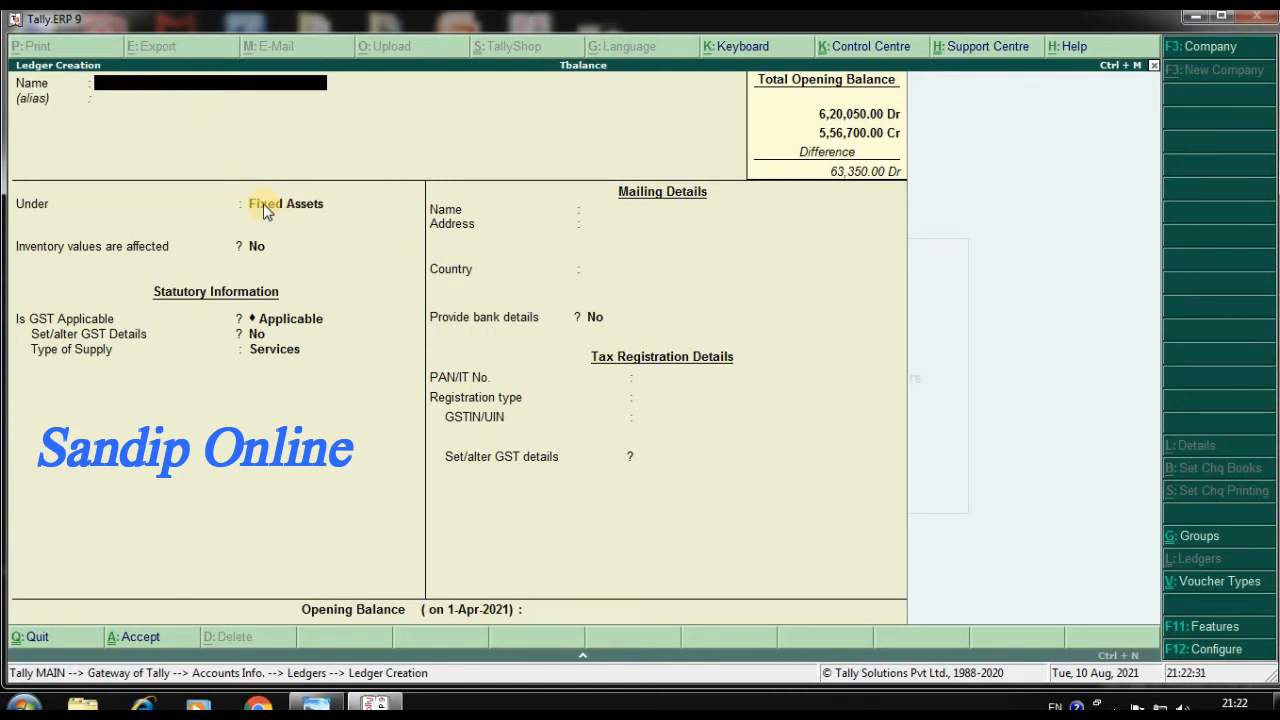
Name the next ledger Sundry Debtors and place it under the Sundry Debtors group
type("Sundry d")
type("btors")
key("Return")
key("Return")
type("S")
key("Up")
key("Return")
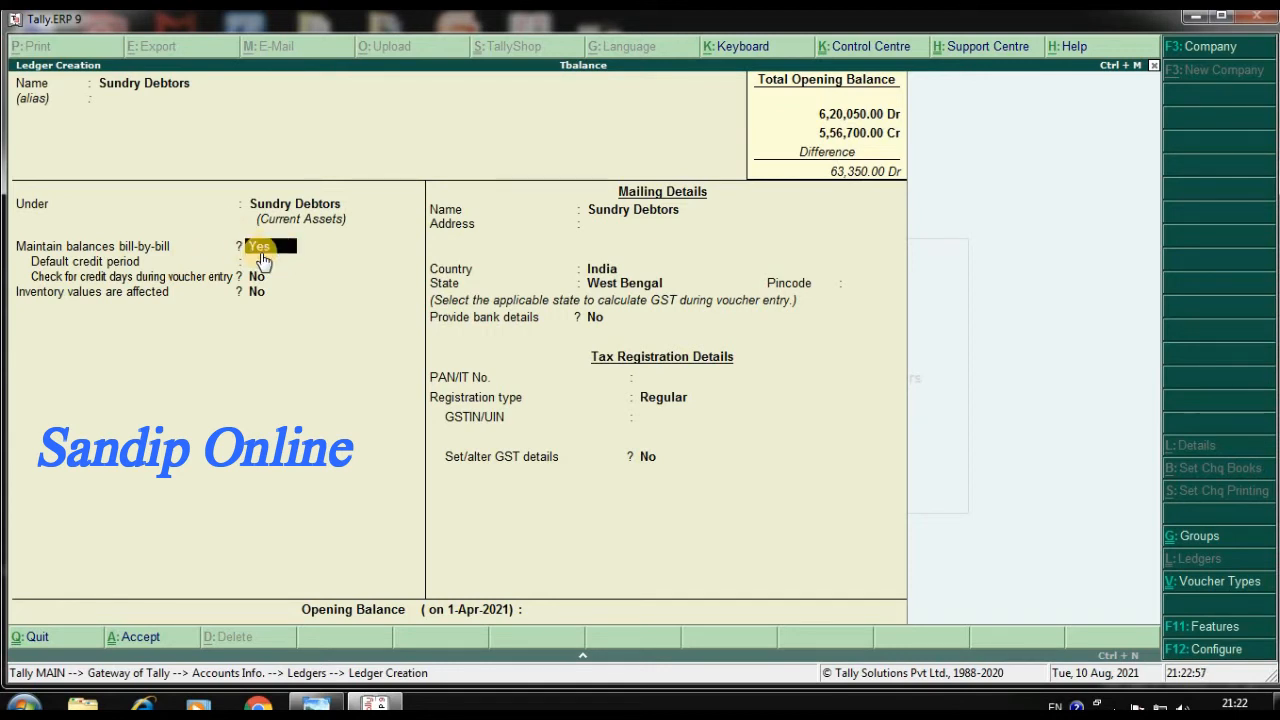
Set Maintain balances bill-by-bill to No for Sundry Debtors and keep the default mailing and tax registration details
type("n")
key("Return")
key("Return")
key("Return")
key("Return")
key("Return")
key("Return")
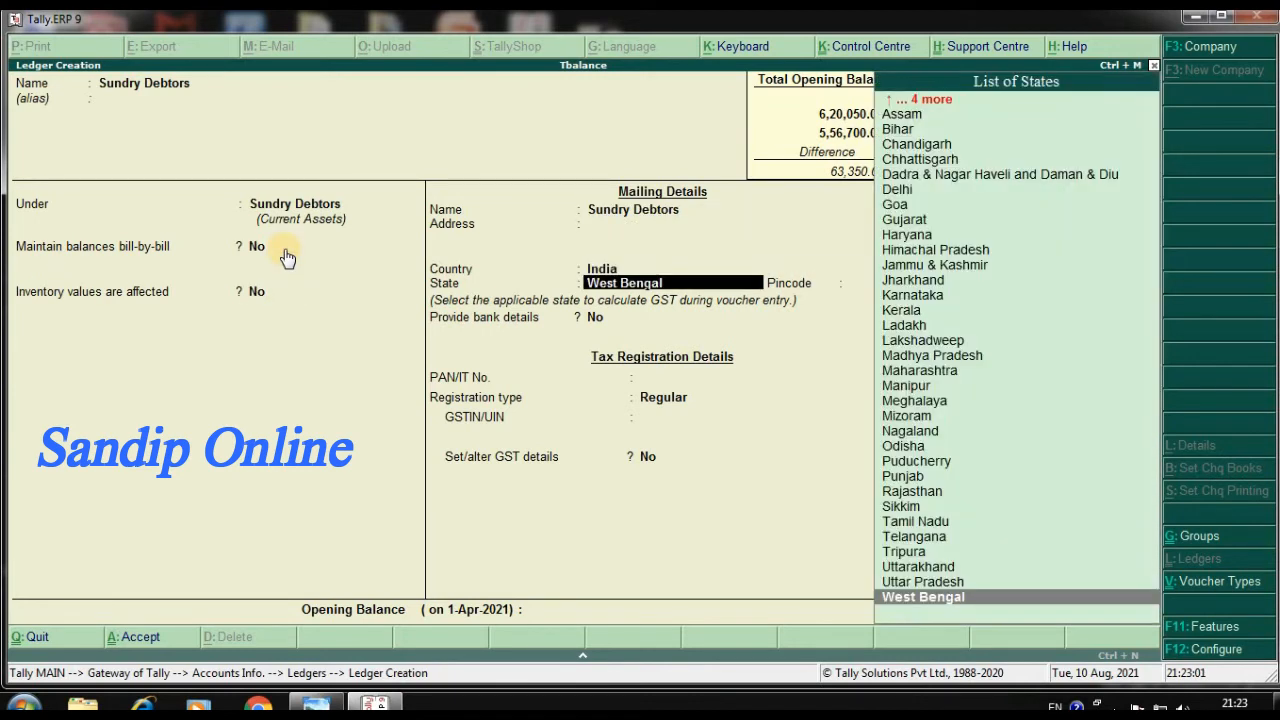
key("Return")
key("Return")
key("Return")
key("Return")
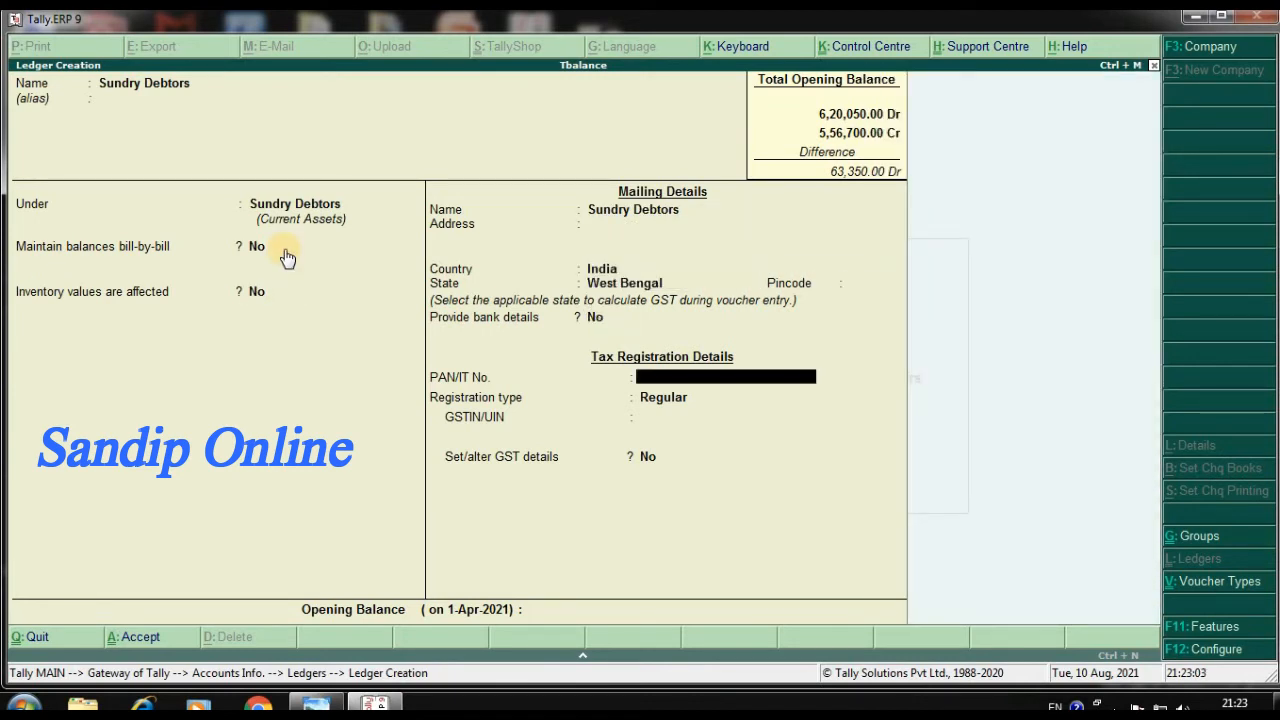
key("Return")
key("Return")
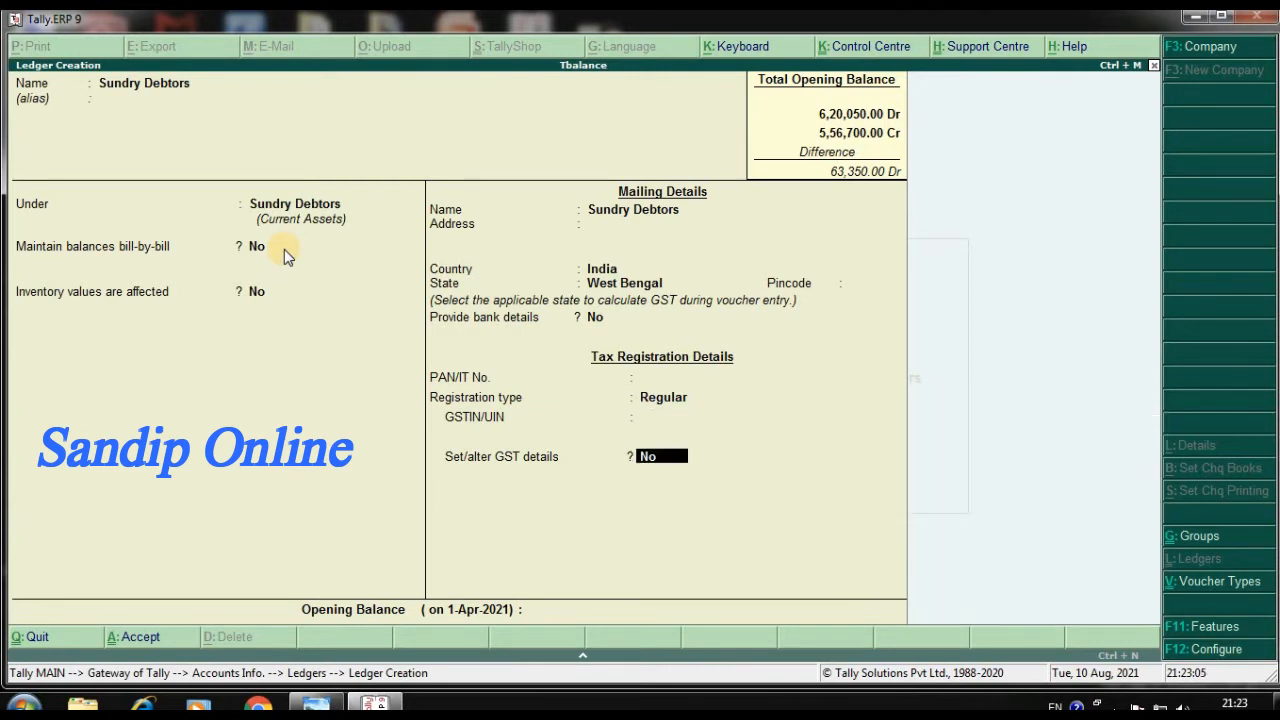
key("Return")
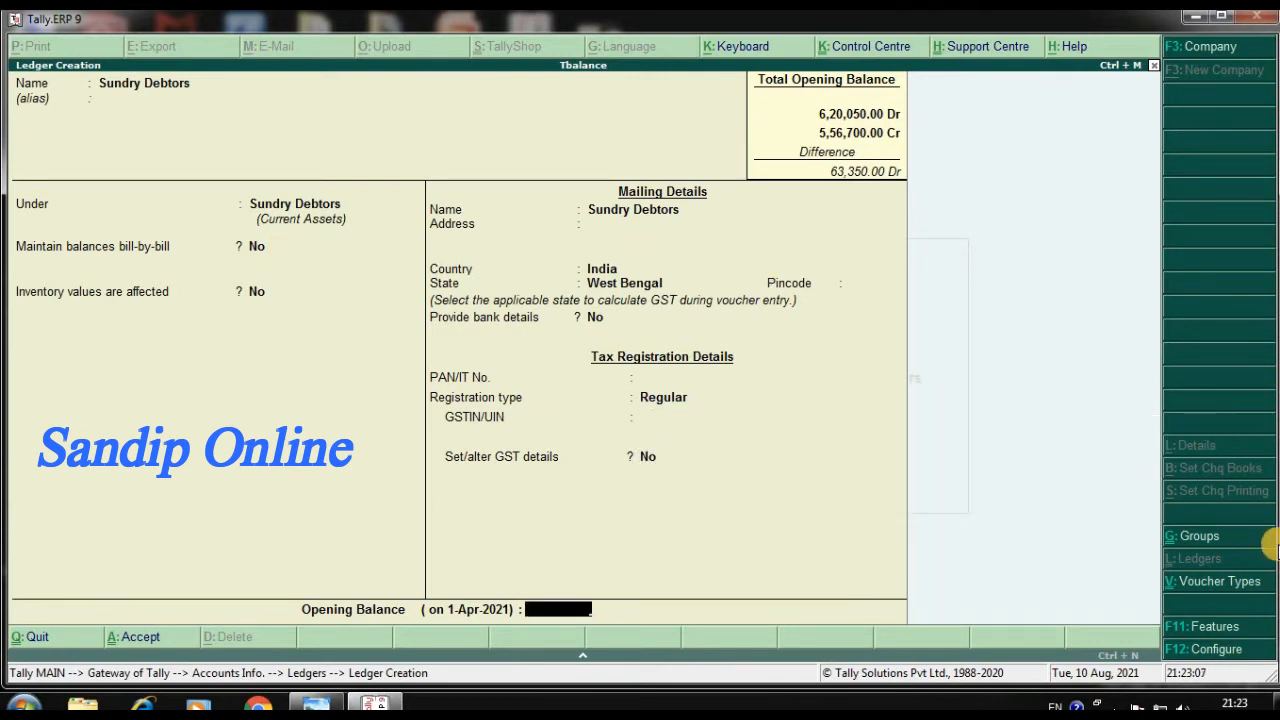
Set Sundry Debtors' opening balance to 50,000 Dr and save the ledger
type("50000")
key("Return")
key("Return")
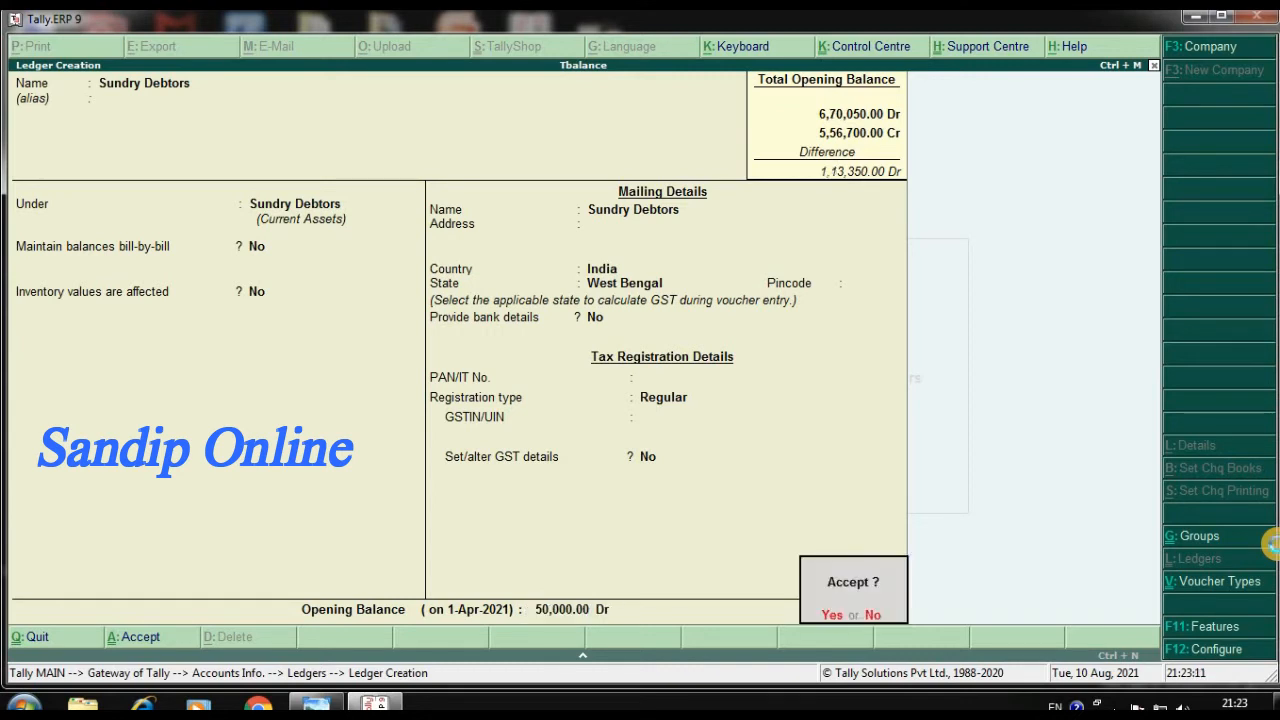
key("Return")
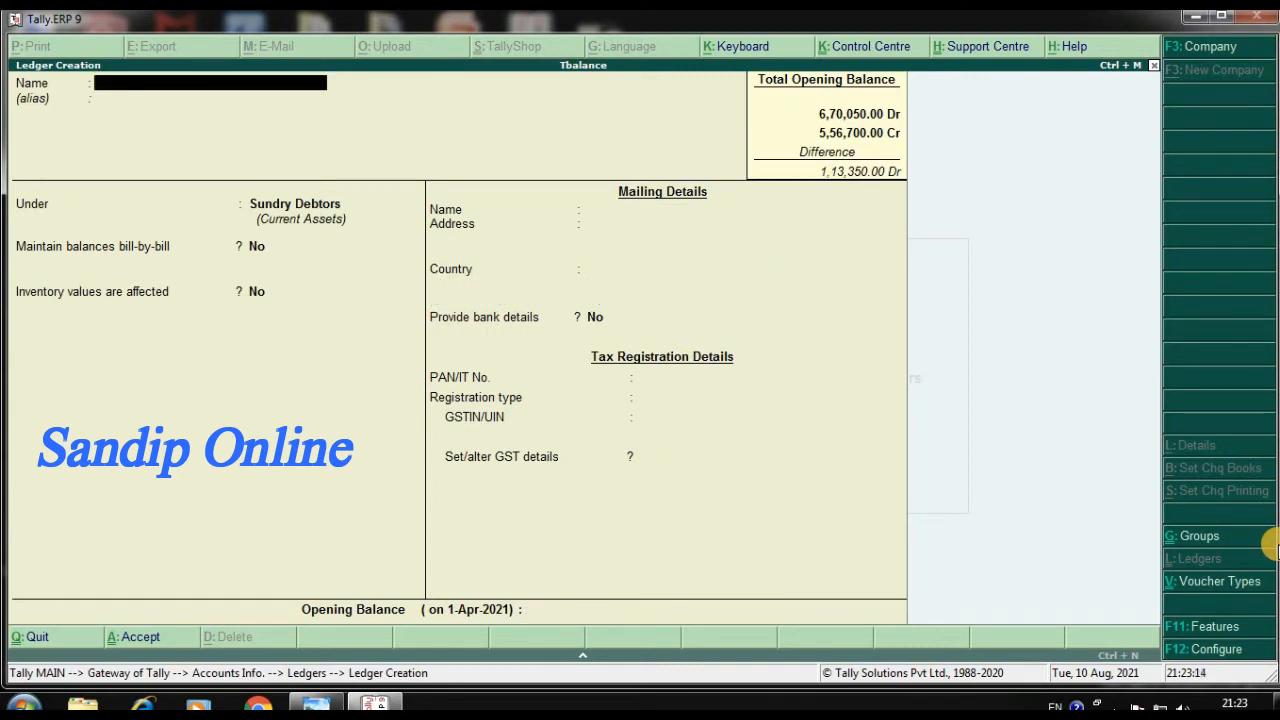
Name the next ledger Sundry Creditors and place it under the Sundry Creditors group
type("Sundry Creditor")
key("Return")
key("Return")
type("S")
key("Up")
key("Up")
key("Up")
key("Return")
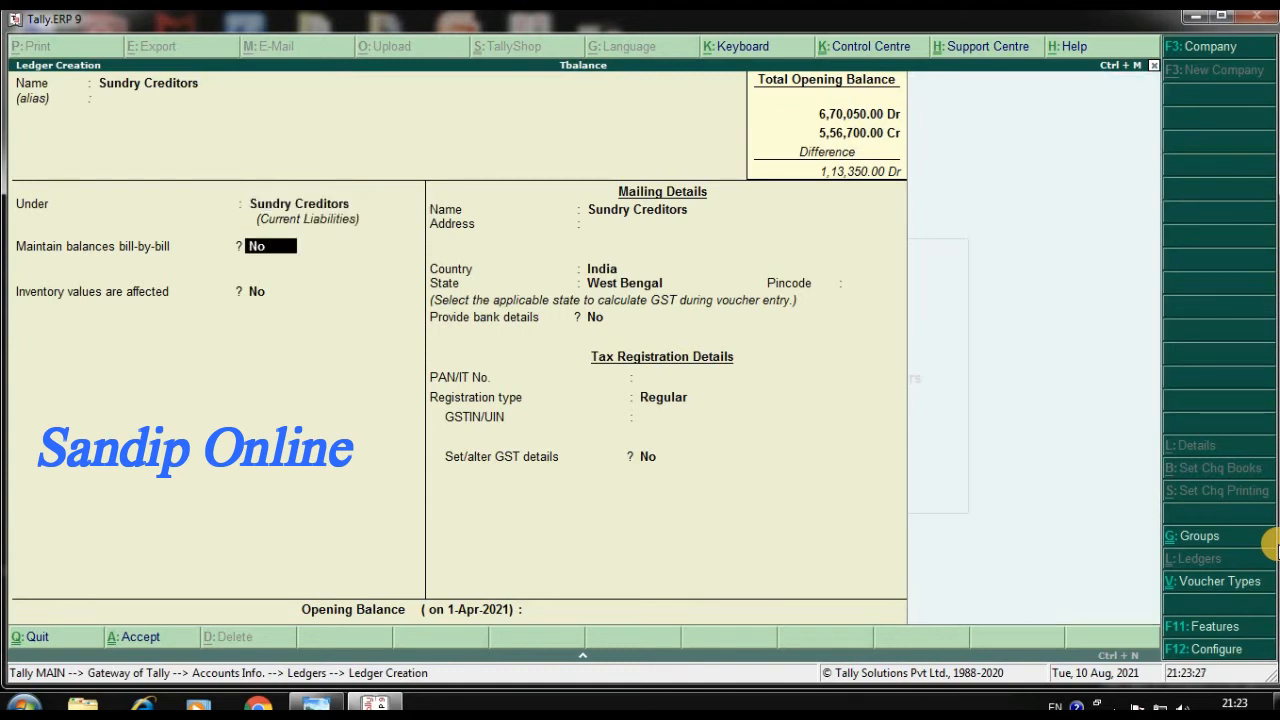
Keep the default settings, set Sundry Creditors' opening balance to 48,000 Cr and save the ledger
key("Return")
key("Return")
key("Return")
key("Return")
key("Return")
key("Return")
key("Return")
key("Return")
key("Return")
key("Return")
key("Return")
key("Return")
key("Return")
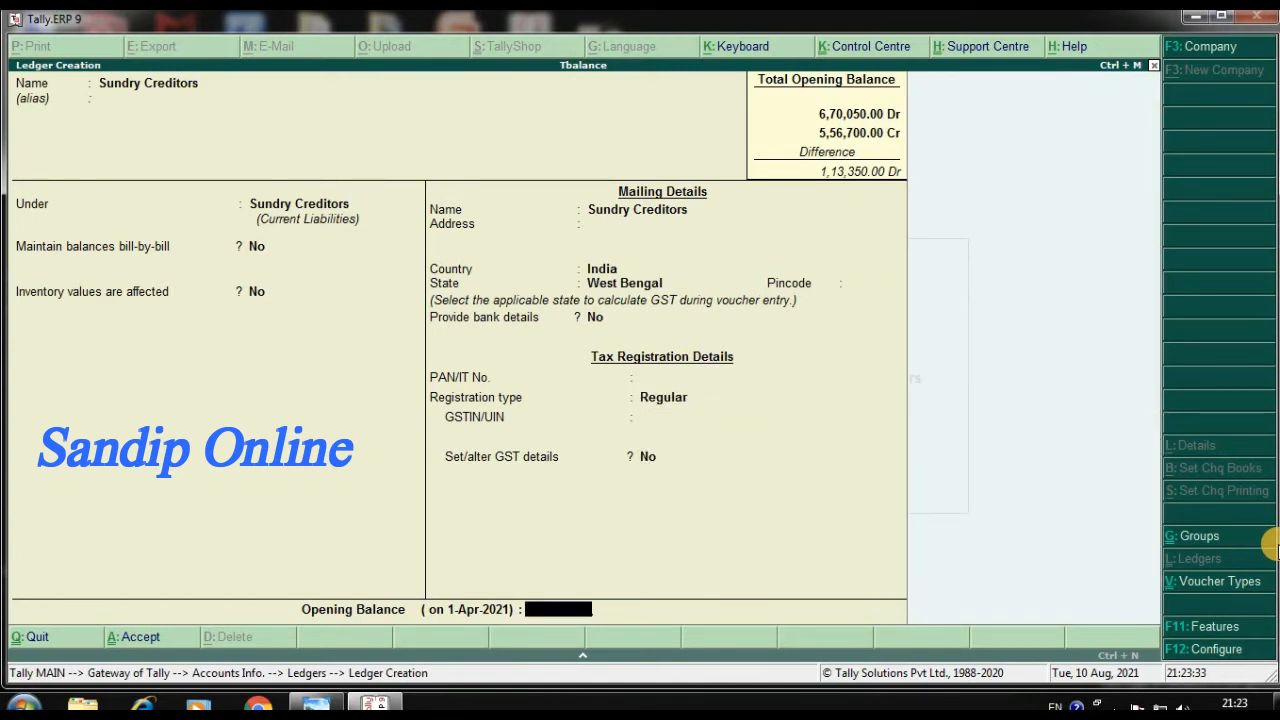
type("48000")
key("Return")
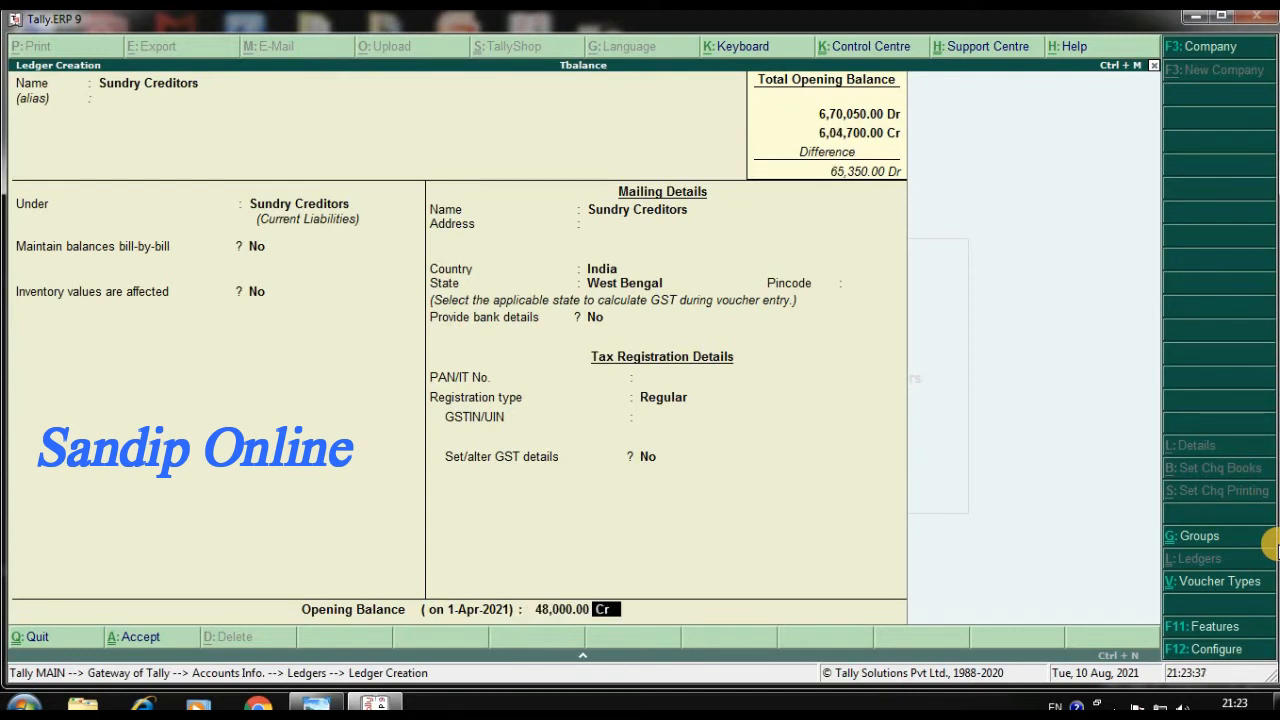
key("Return")
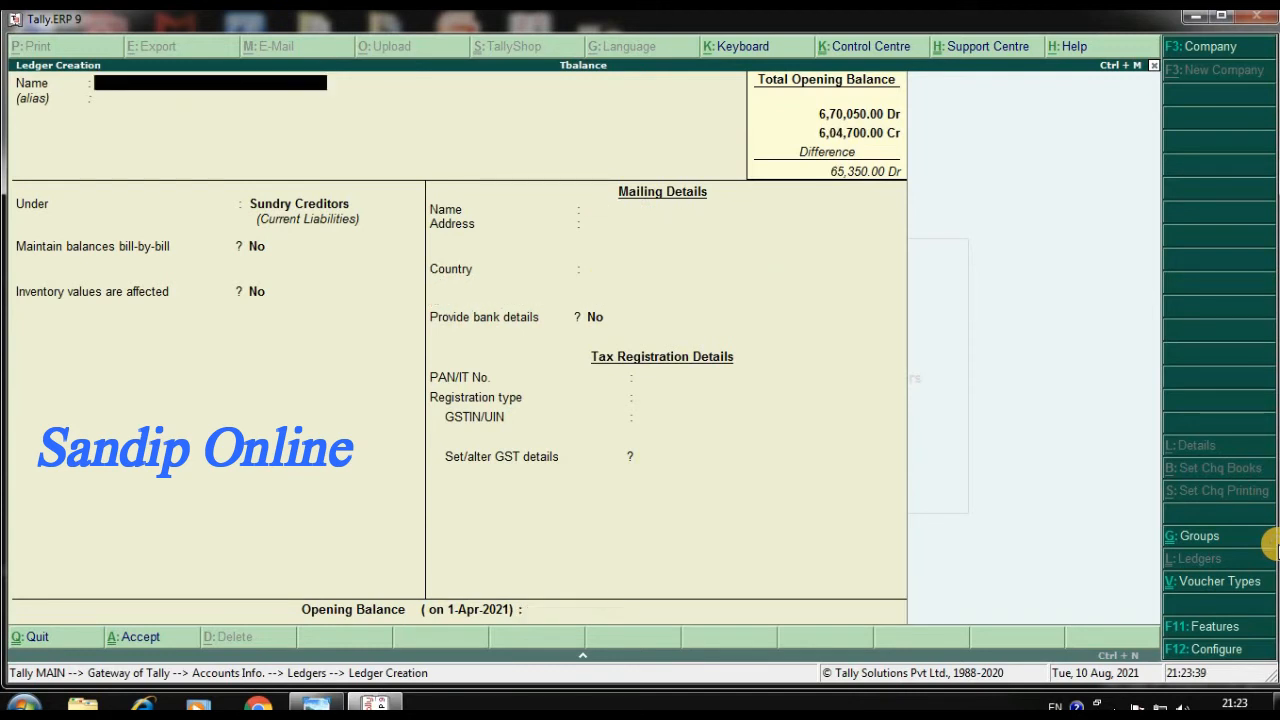
Name the next ledger Loan and place it under the Loans (Liability) group
type("Loan")
key("Return")
key("Return")
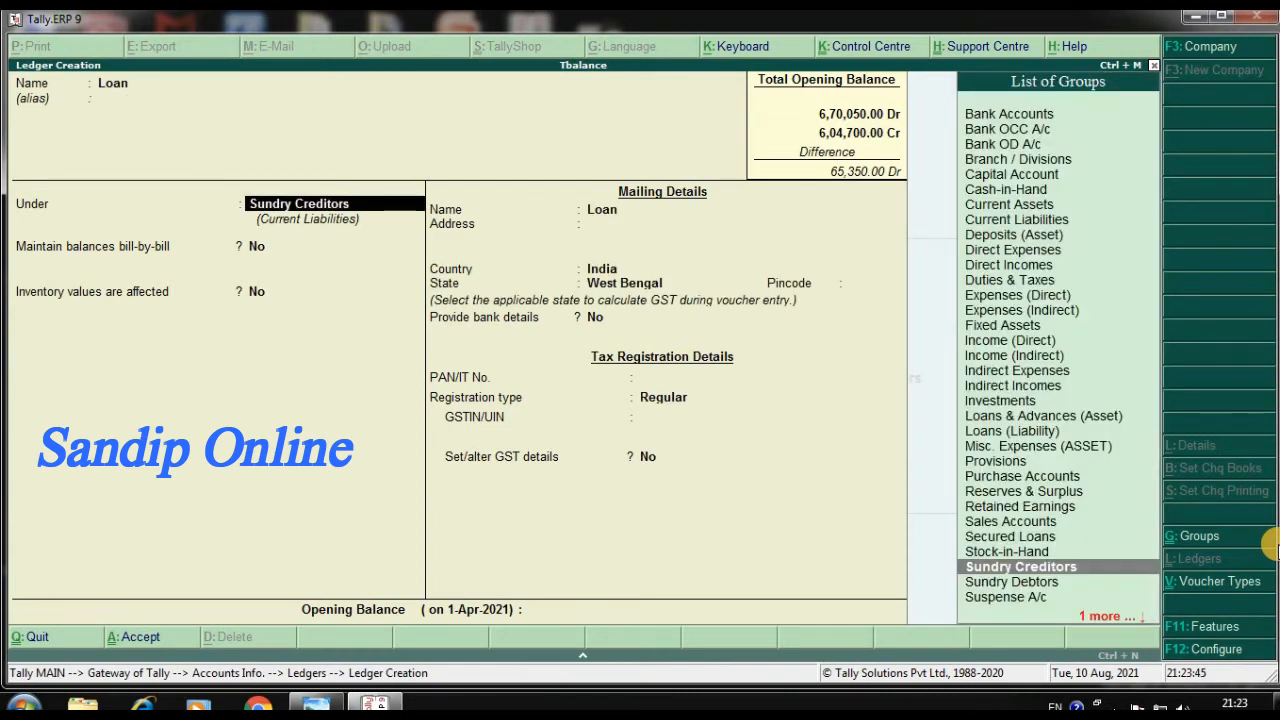
type("L")
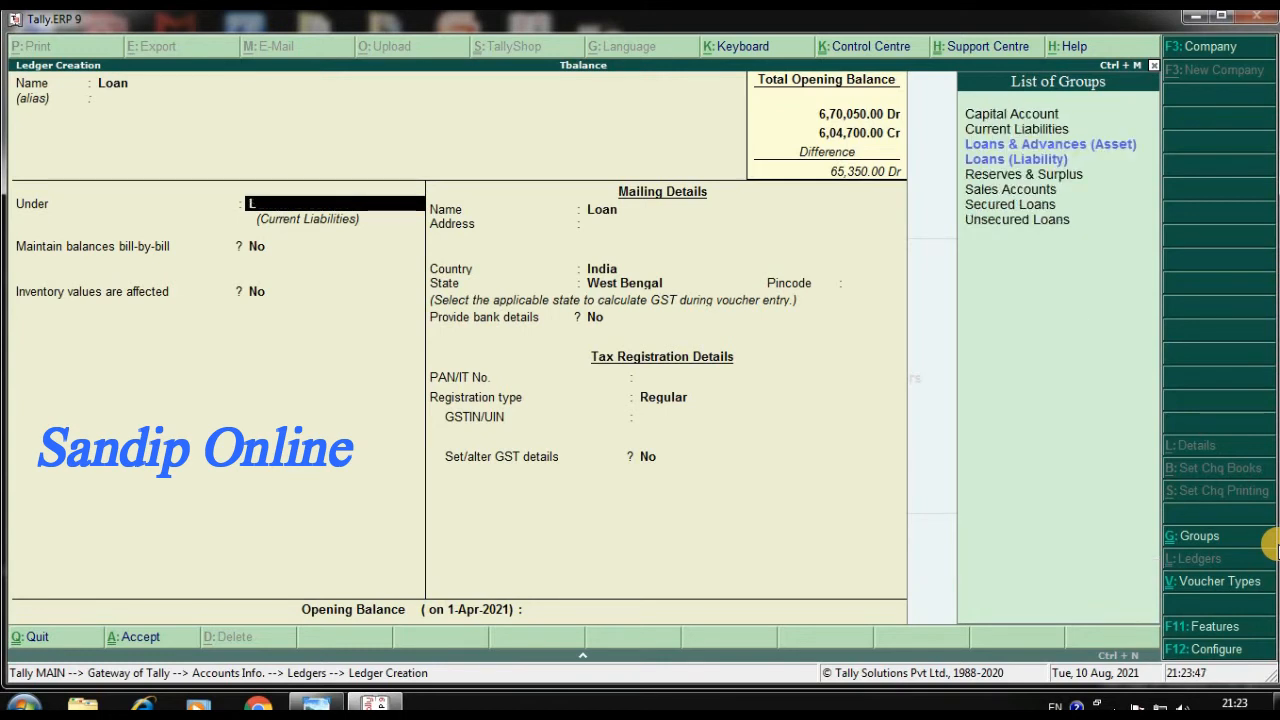
key("Down")
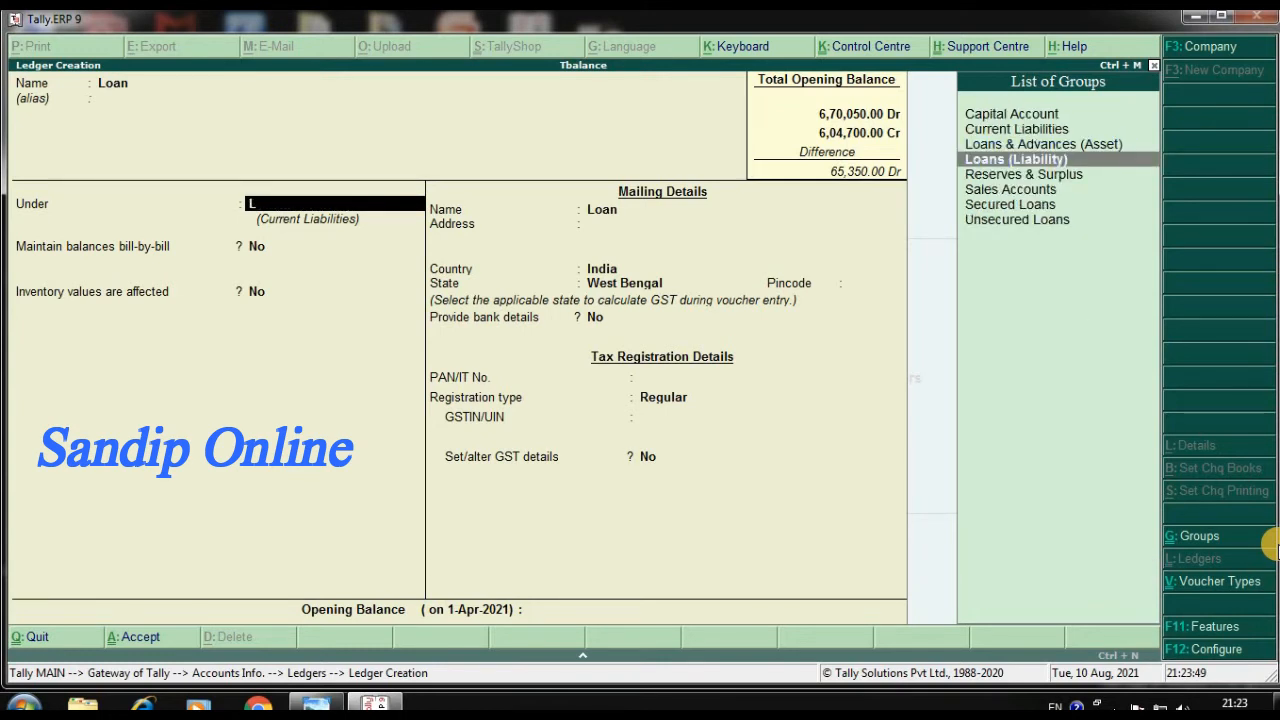
key("Return")
Keep the default settings, set Loan's opening balance to 80,000 Cr and save the ledger
key("Return")
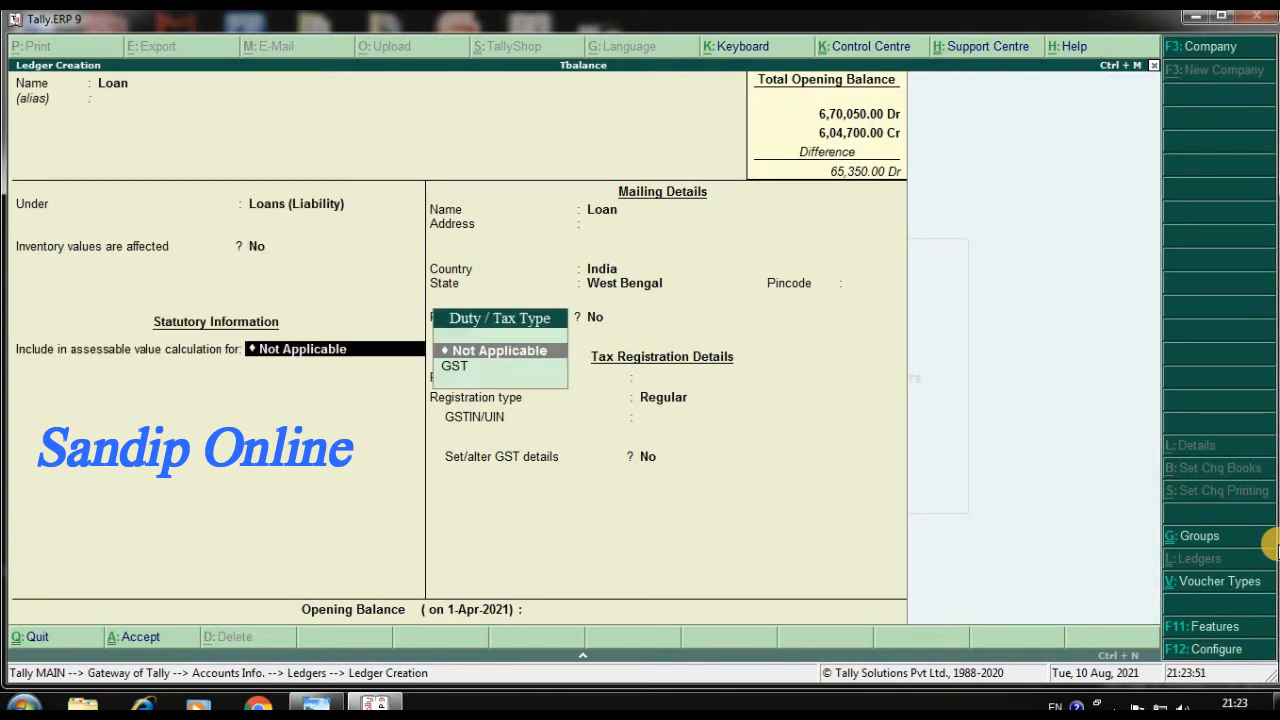
key("Return")
key("Return")
key("Return")
key("Return")
key("Return")
key("Return")
key("Return")
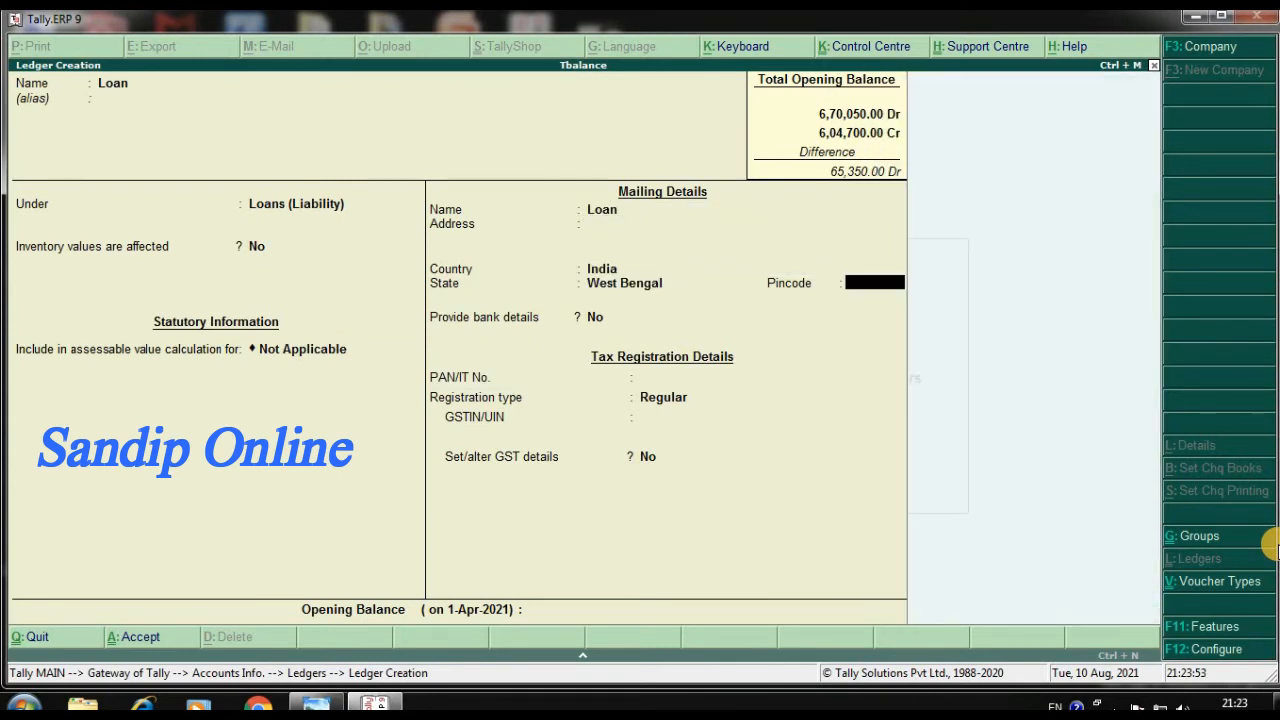
key("Return")
key("Return")
key("Return")
key("Return")
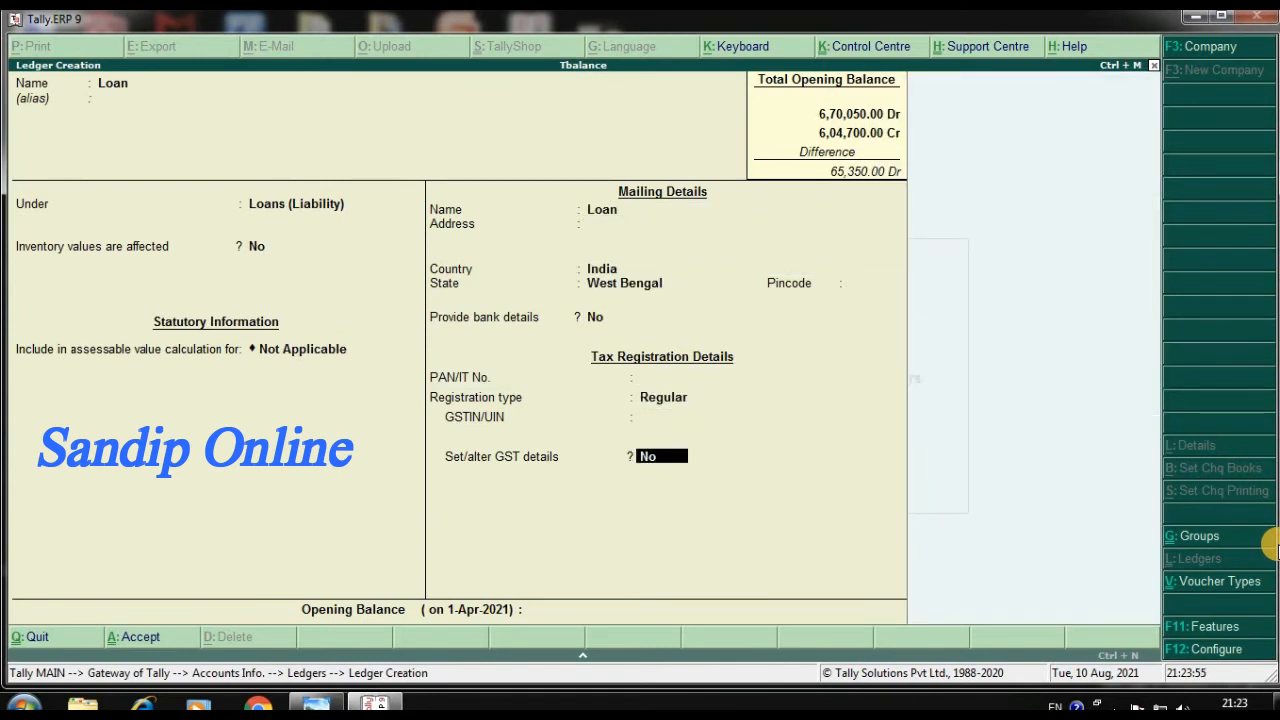
type("80,000")
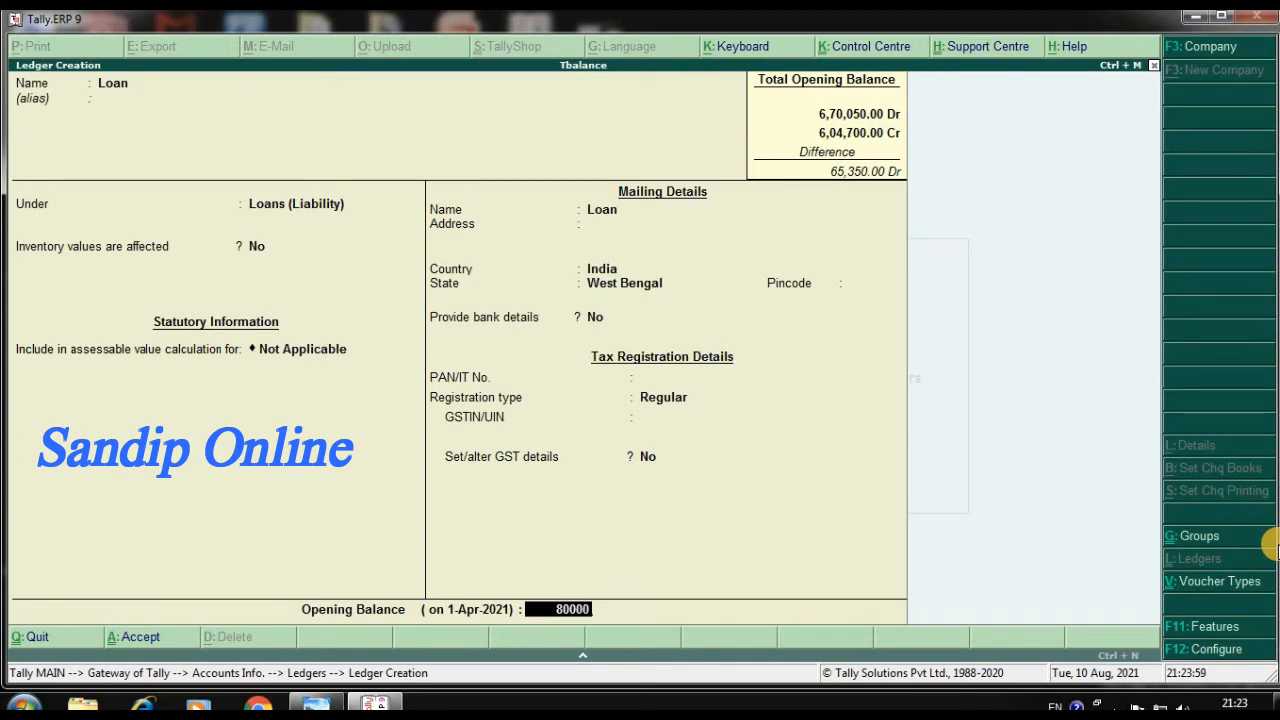
key("Return")
key("Return")
key("Return")
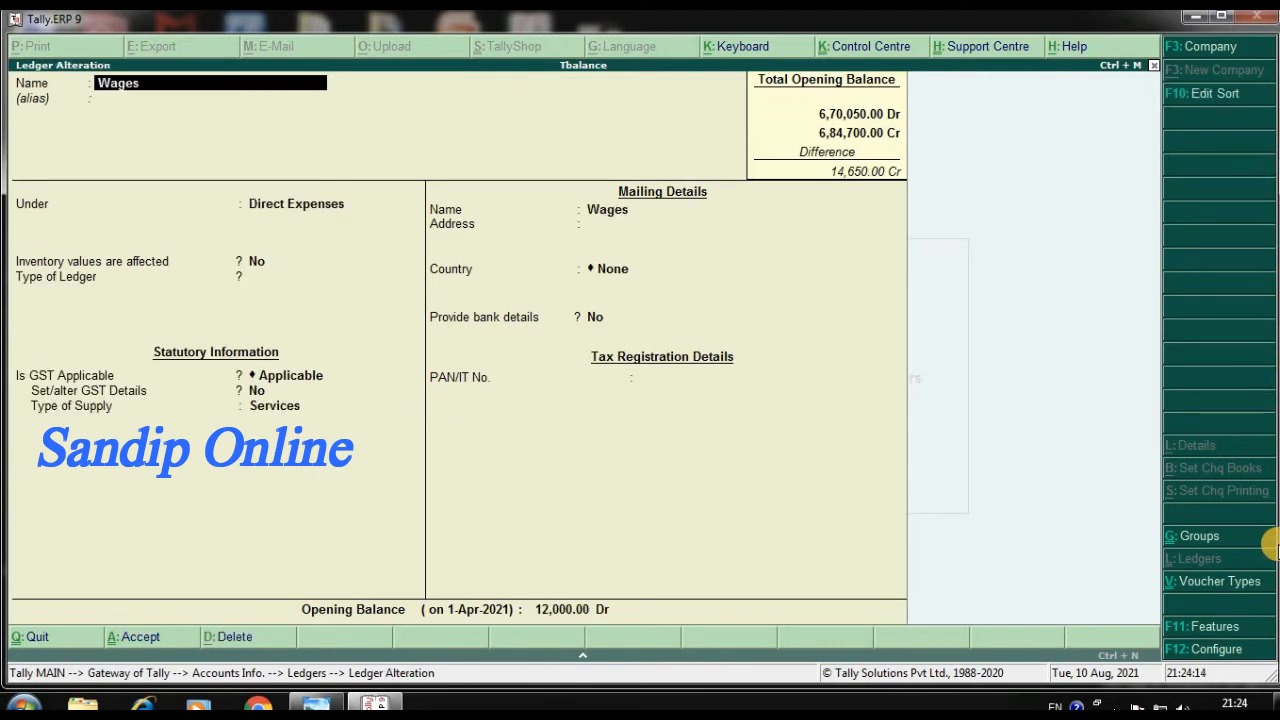
Go back through the saved ledgers from the blank creation form to open the Cash ledger for alteration
key("Escape")
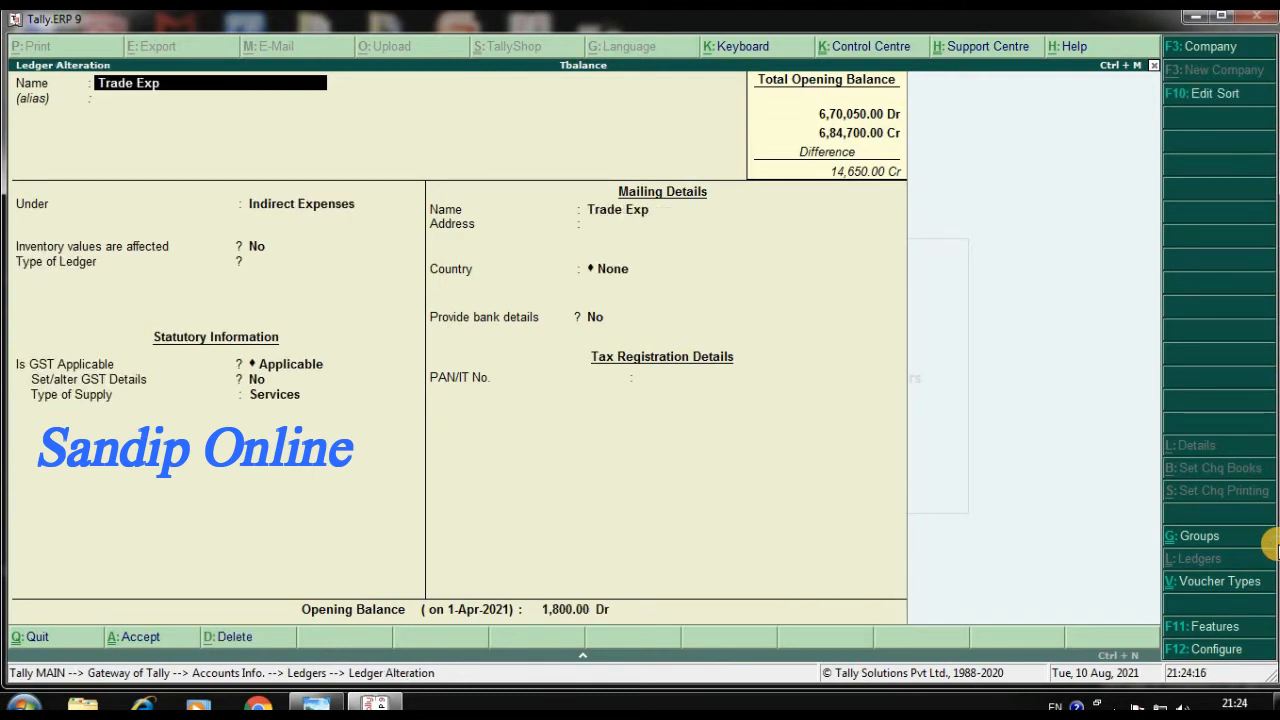
key("Page_Up")
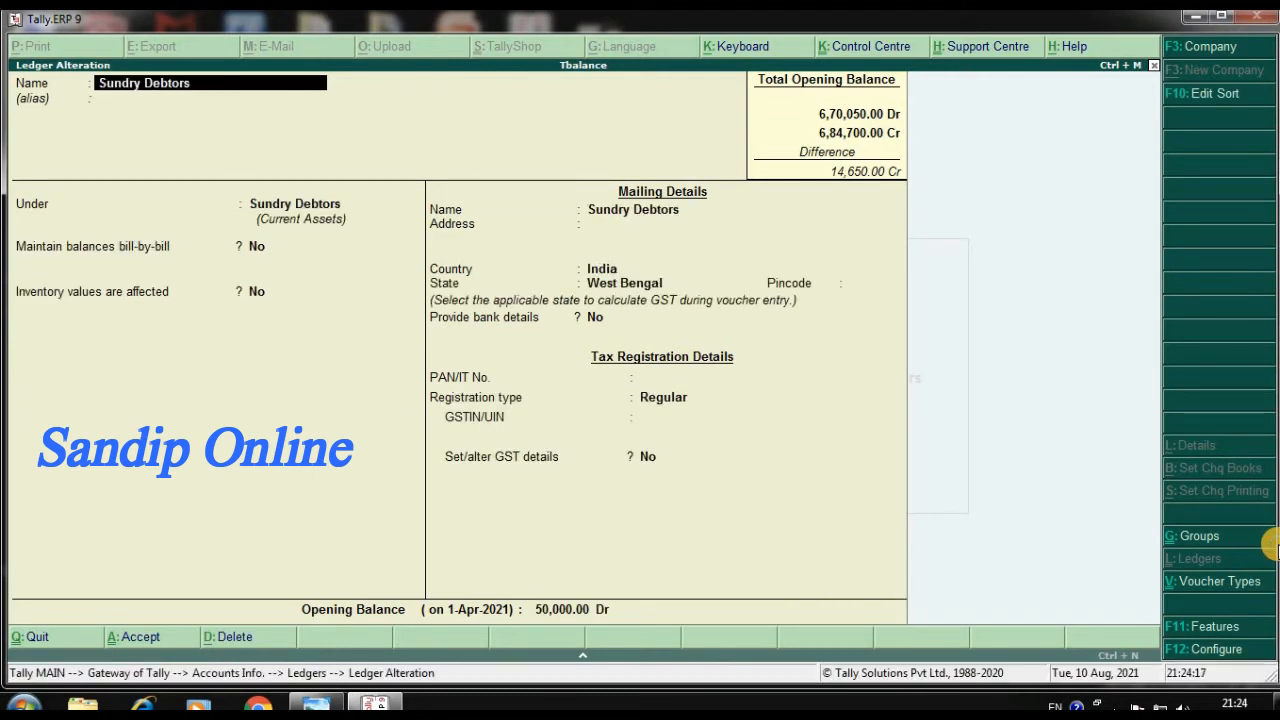
key("Page_Up")
key("Page_Up")
key("Page_Up")
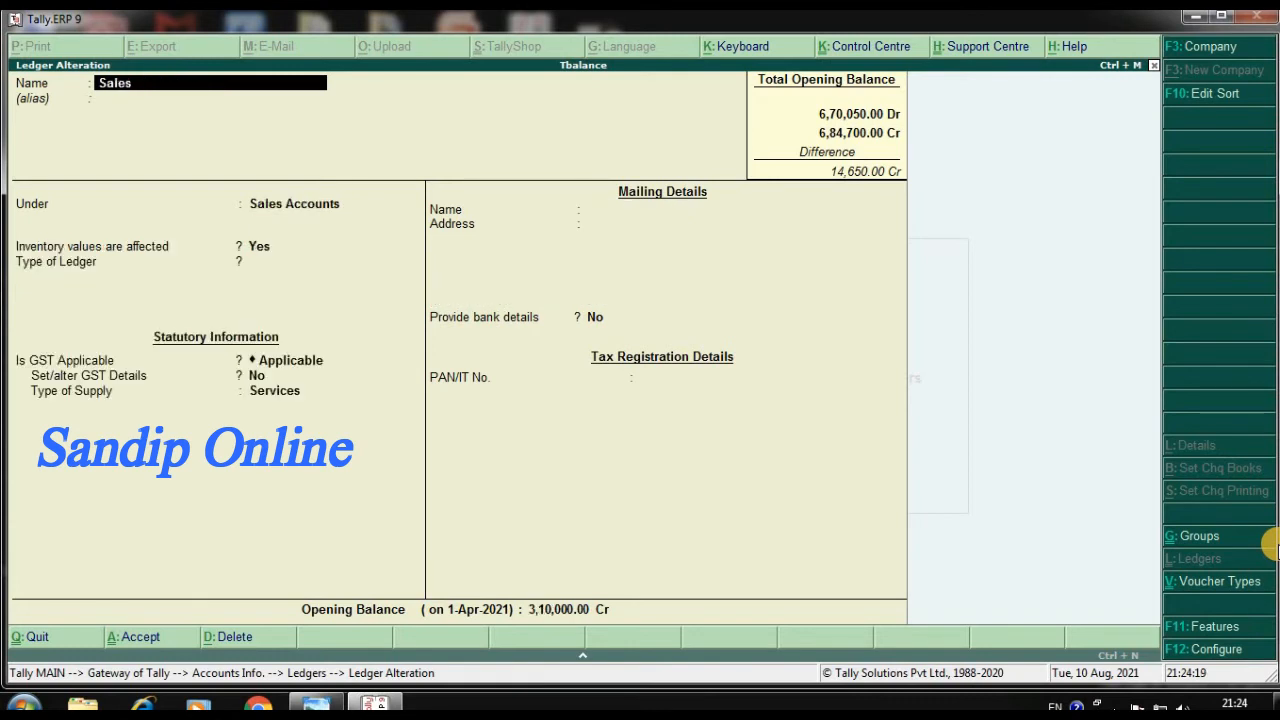
key("Page_Up")
key("Page_Up")
key("Page_Up")
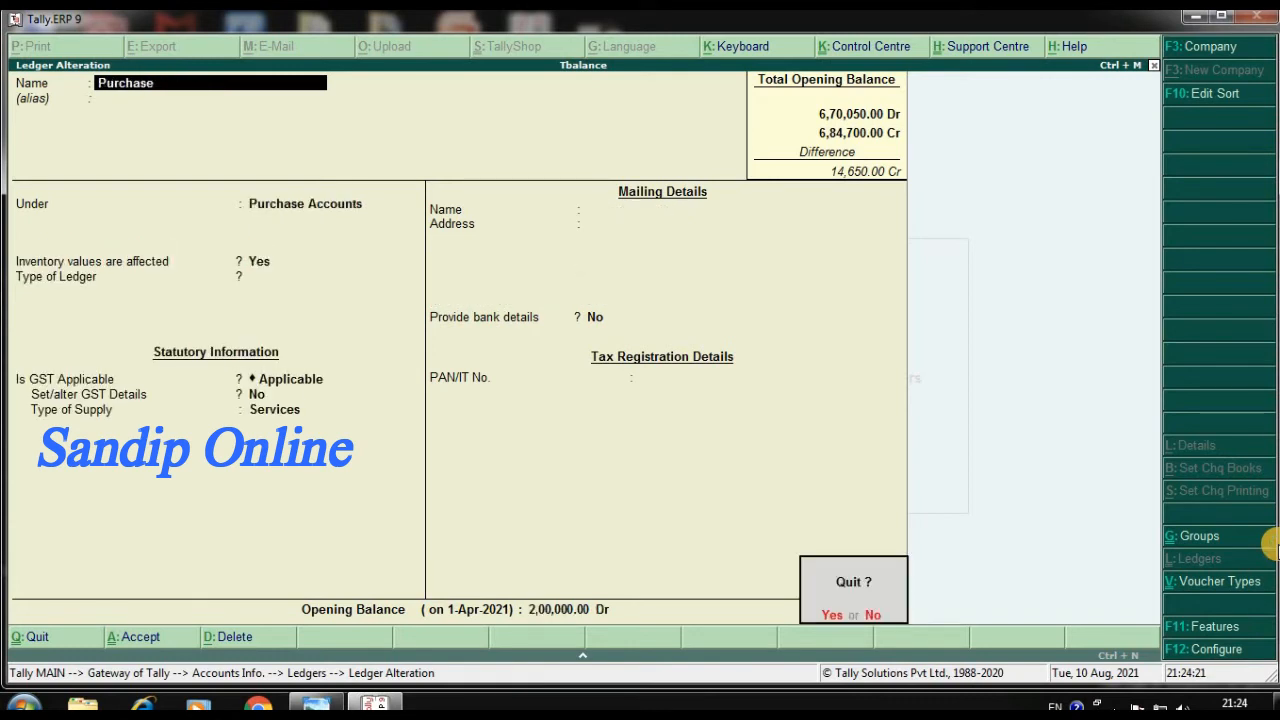
key("Return")
key("Page_Up")
key("Page_Up")
key("Page_Up")
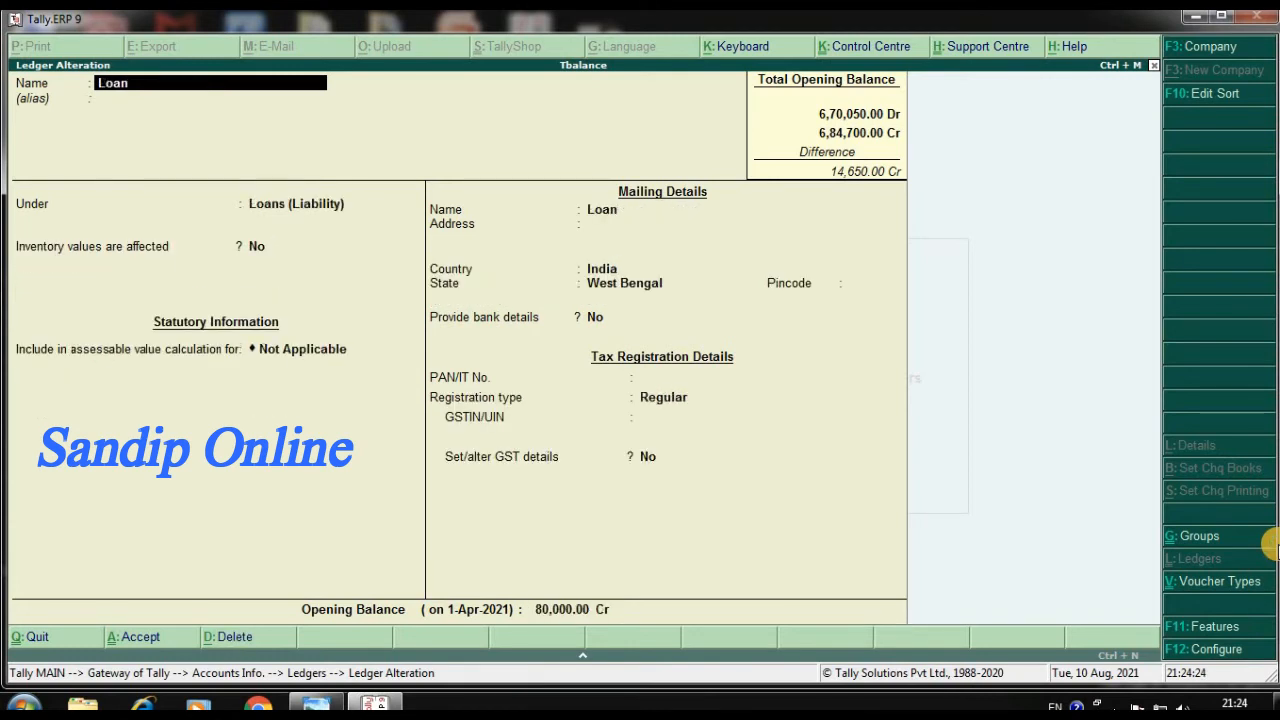
key("Page_Up")
key("Page_Up")
key("Page_Up")
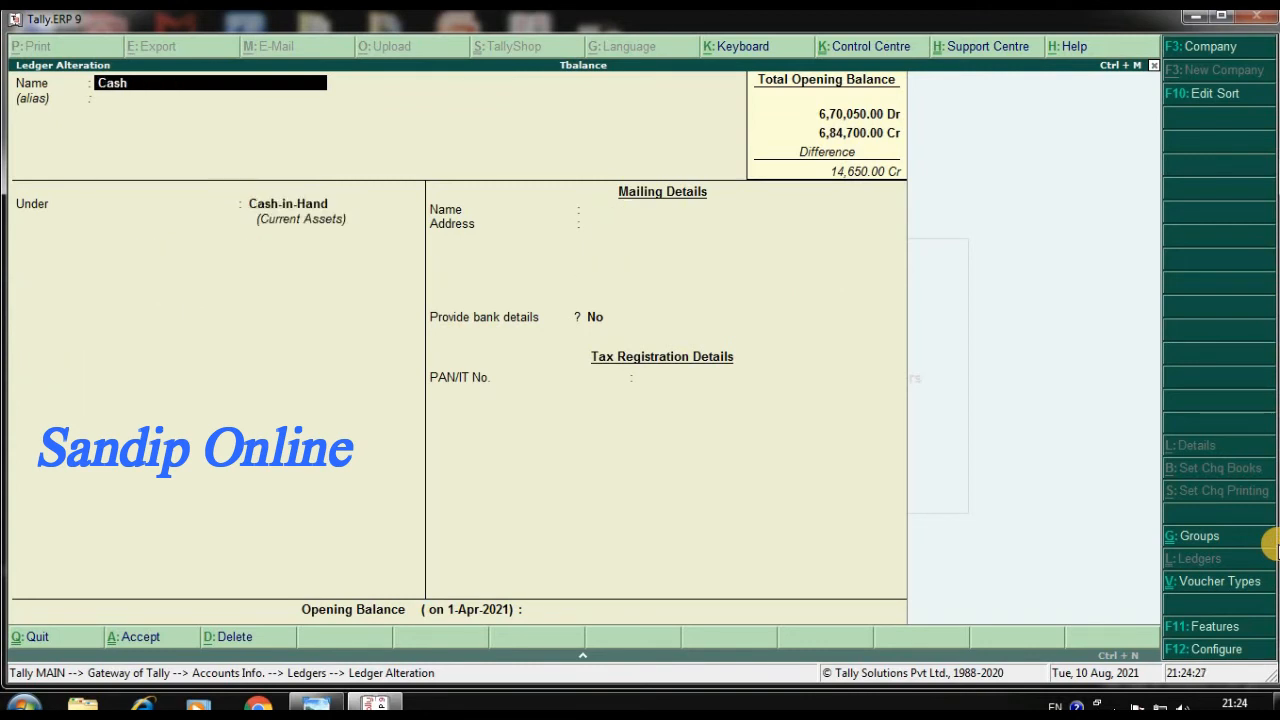
Set the Cash ledger's opening balance to 41,400 Dr and save the alteration
key("Return")
key("Return")
key("Return")
key("Return")
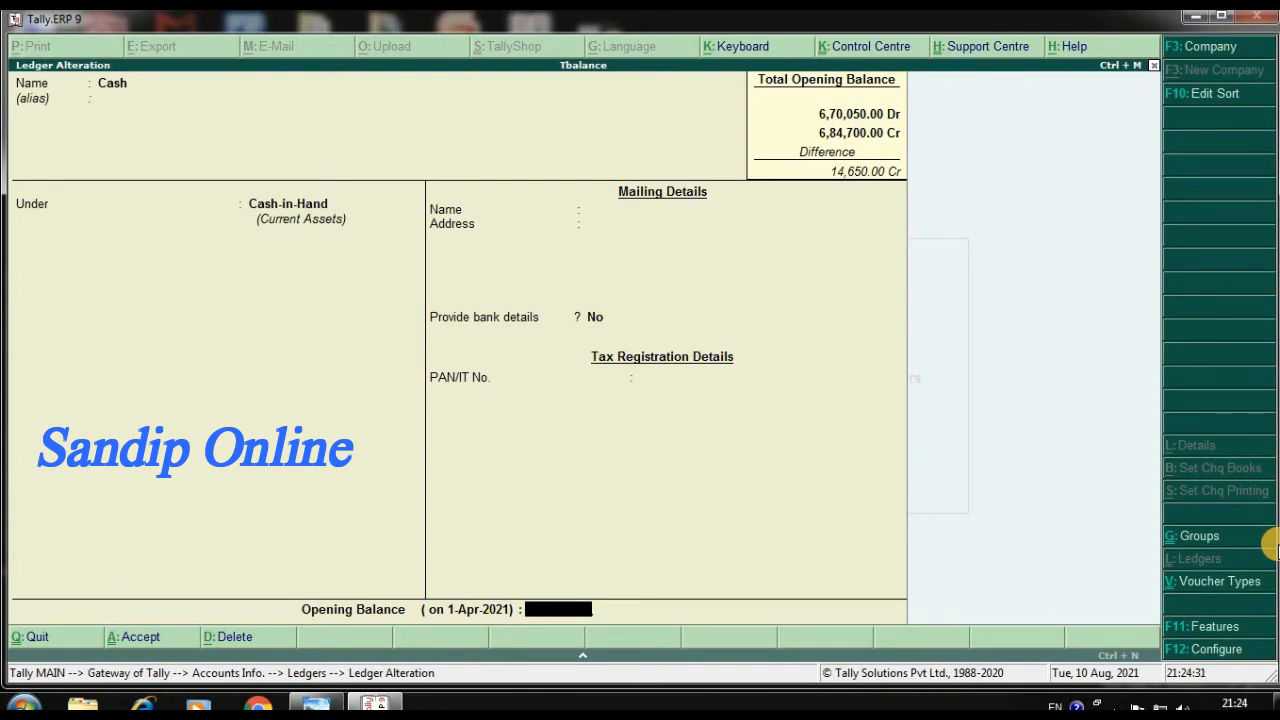
type("41400")
key("Return")
key("Return")
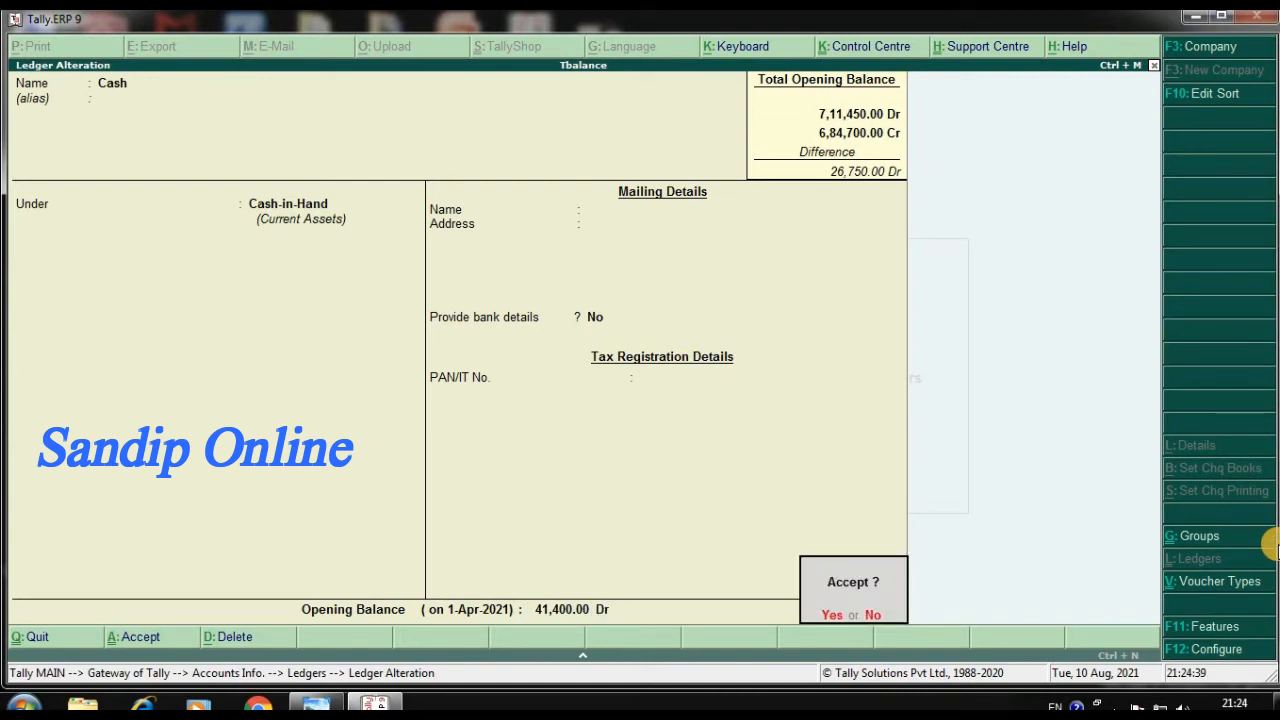
key("Return")
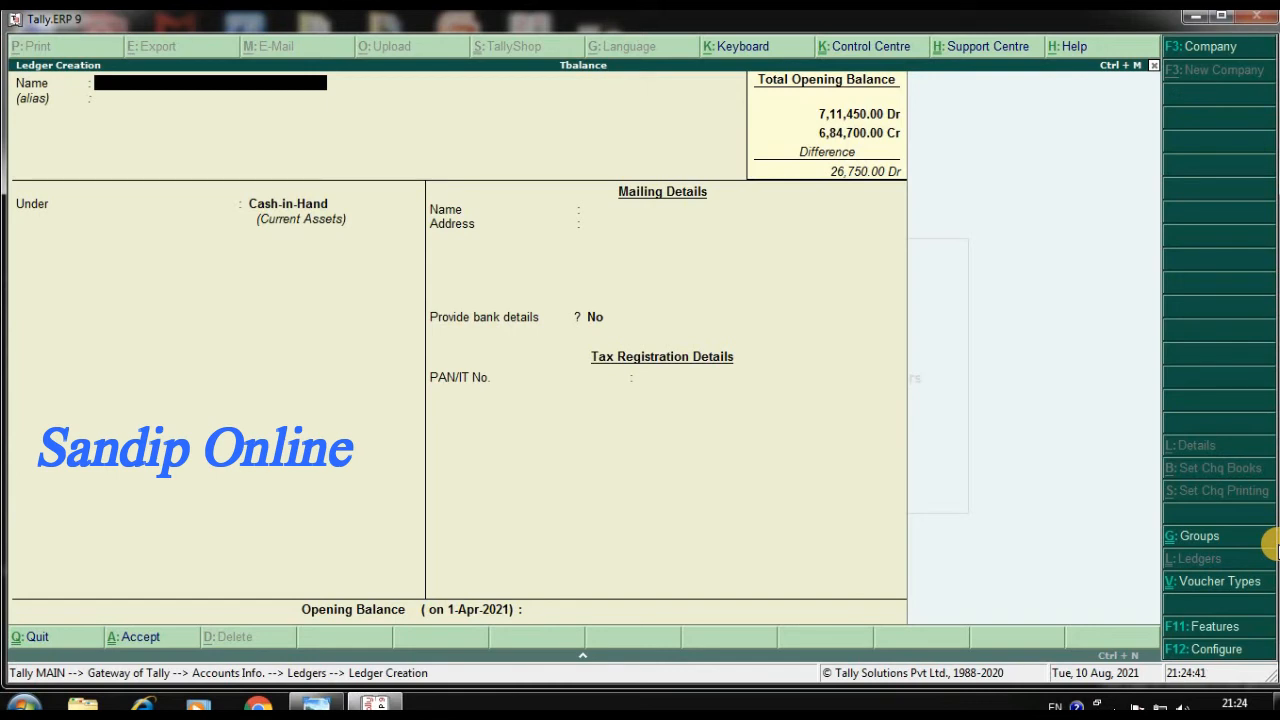
Name the next ledger Reserve Fund and place it under the Reserves & Surplus group
type("Reserve Fund")
key("Return")
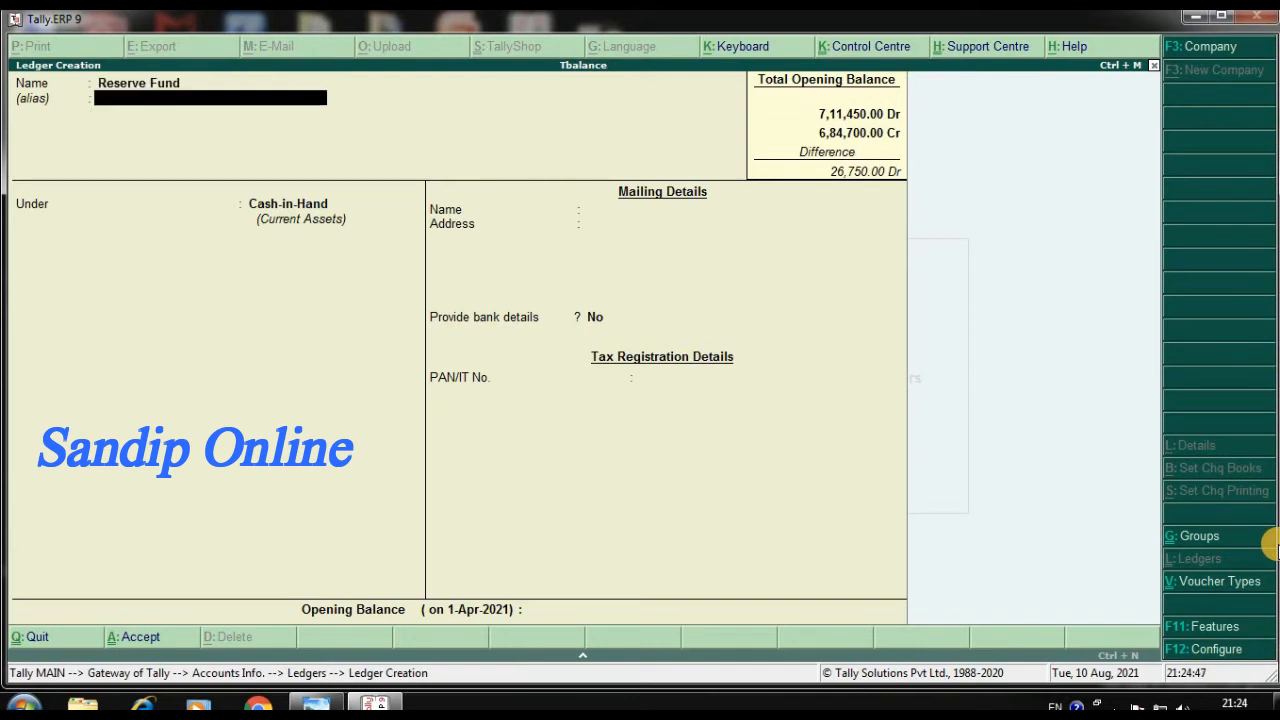
key("Return")
type("R")
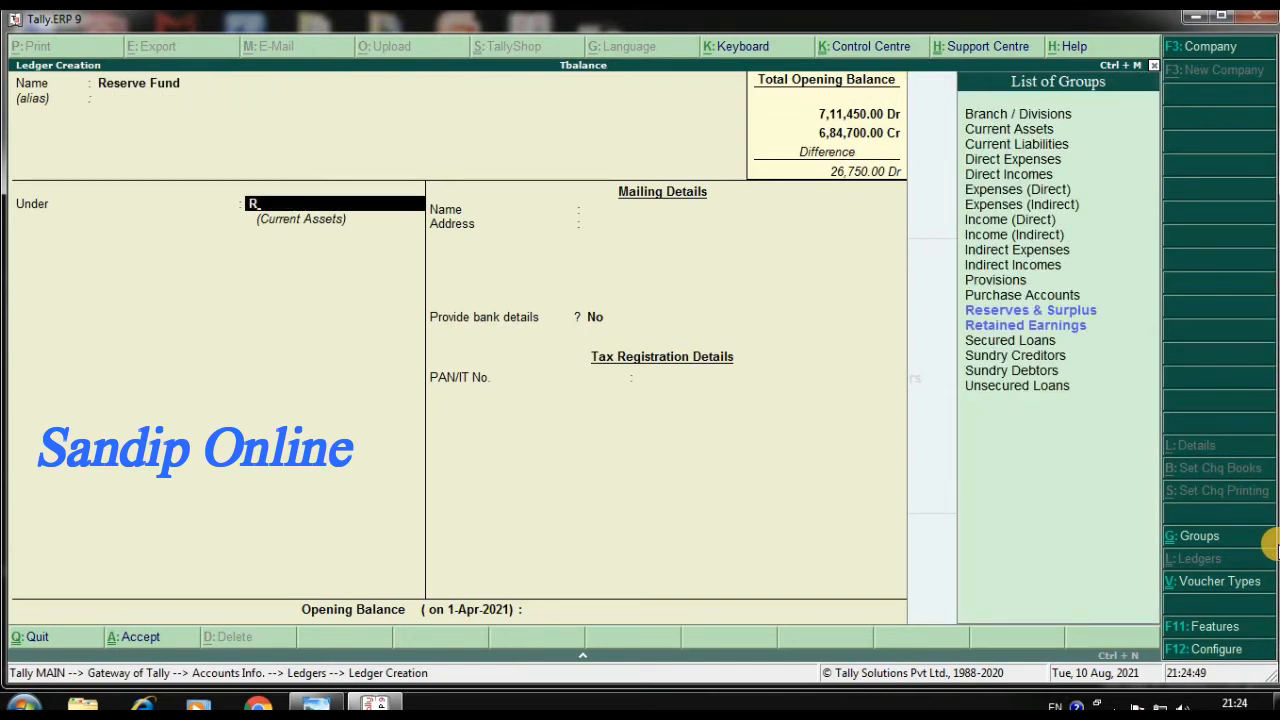
key("Down")
key("Up")
key("Return")
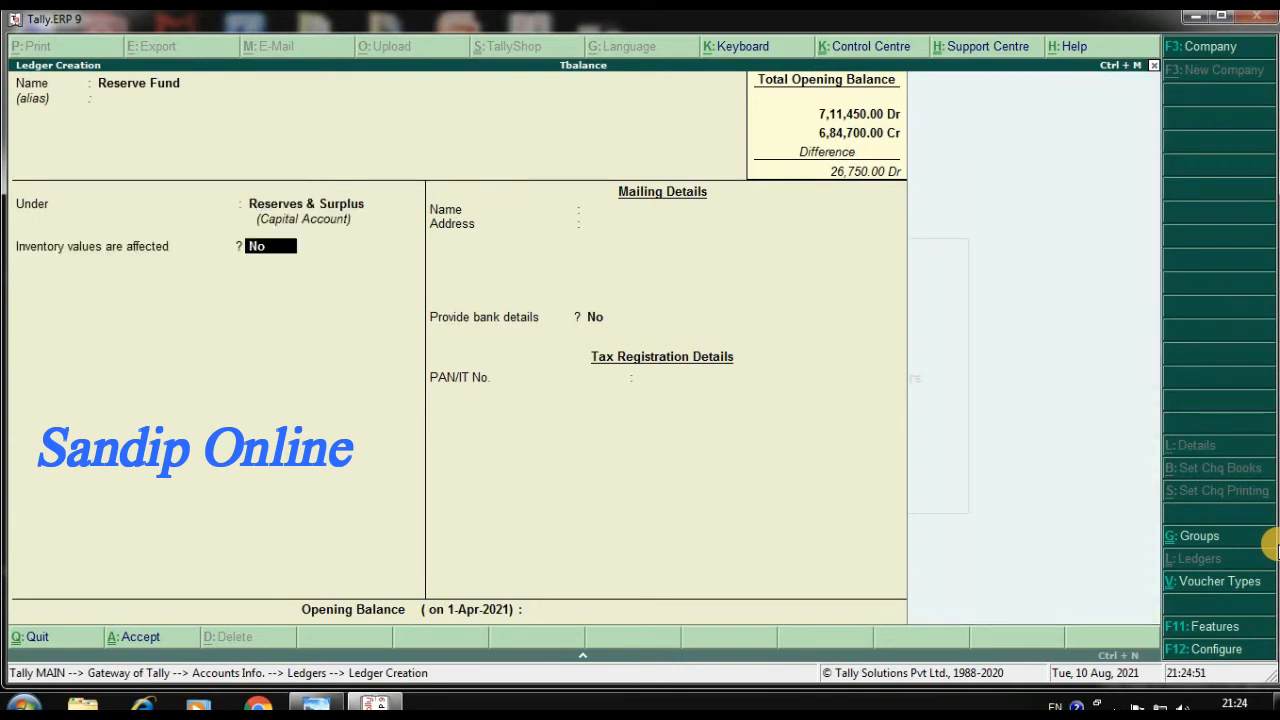
Keep the default settings, set Reserve Fund's opening balance to 28,300 Cr and save the ledger
key("Return")
key("Return")
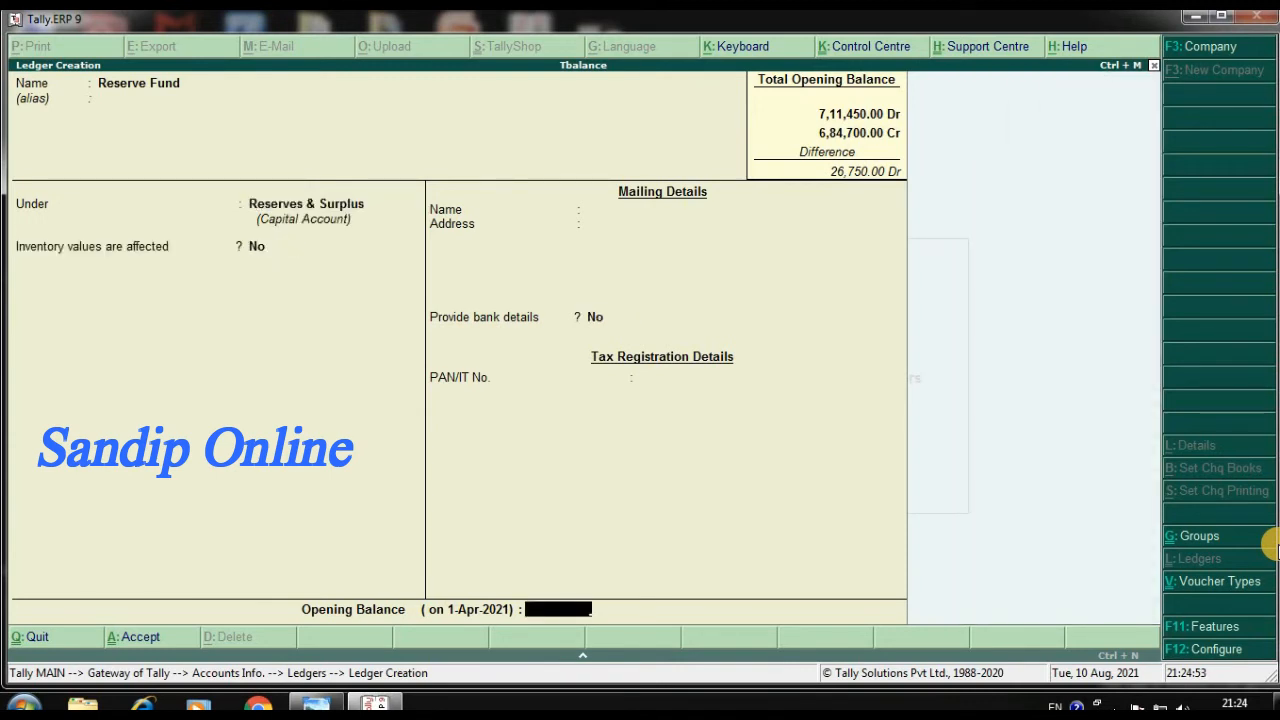
type("28300")
key("Return")
key("Return")
key("Return")
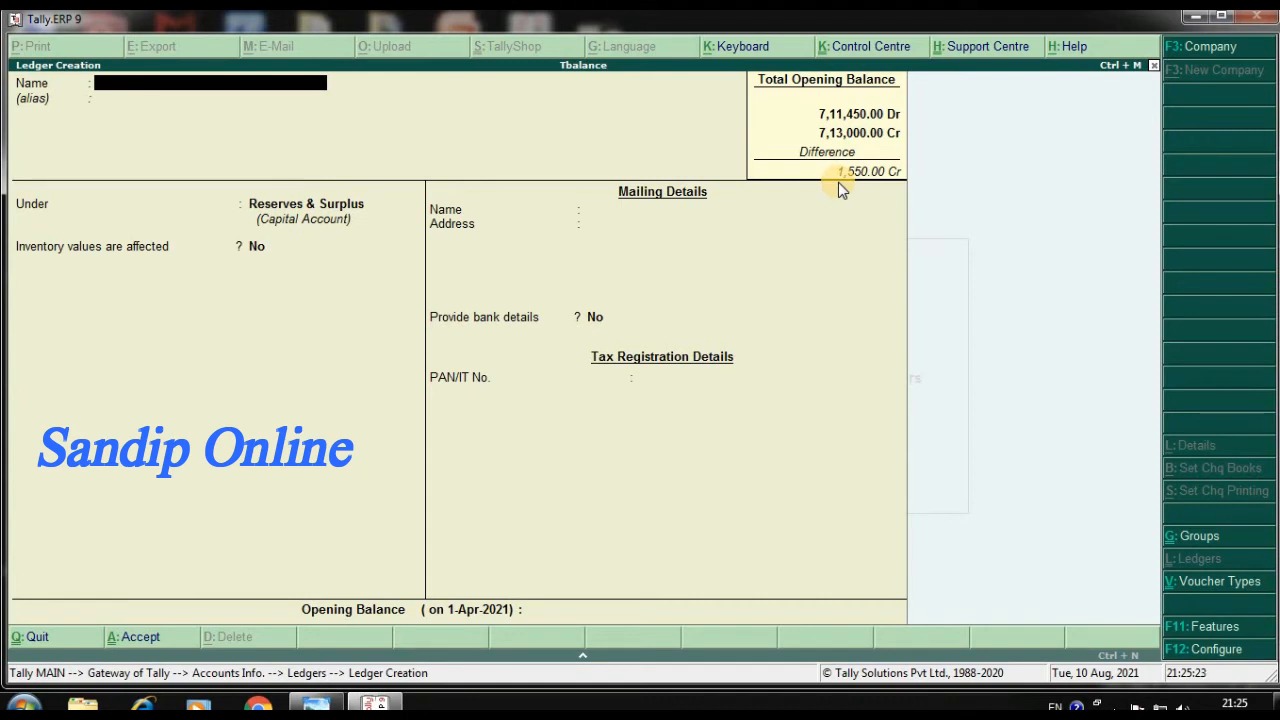
Leave ledger creation and open the first ledger, Bad Debt, for single-ledger alteration
key("Escape")
key("Return")
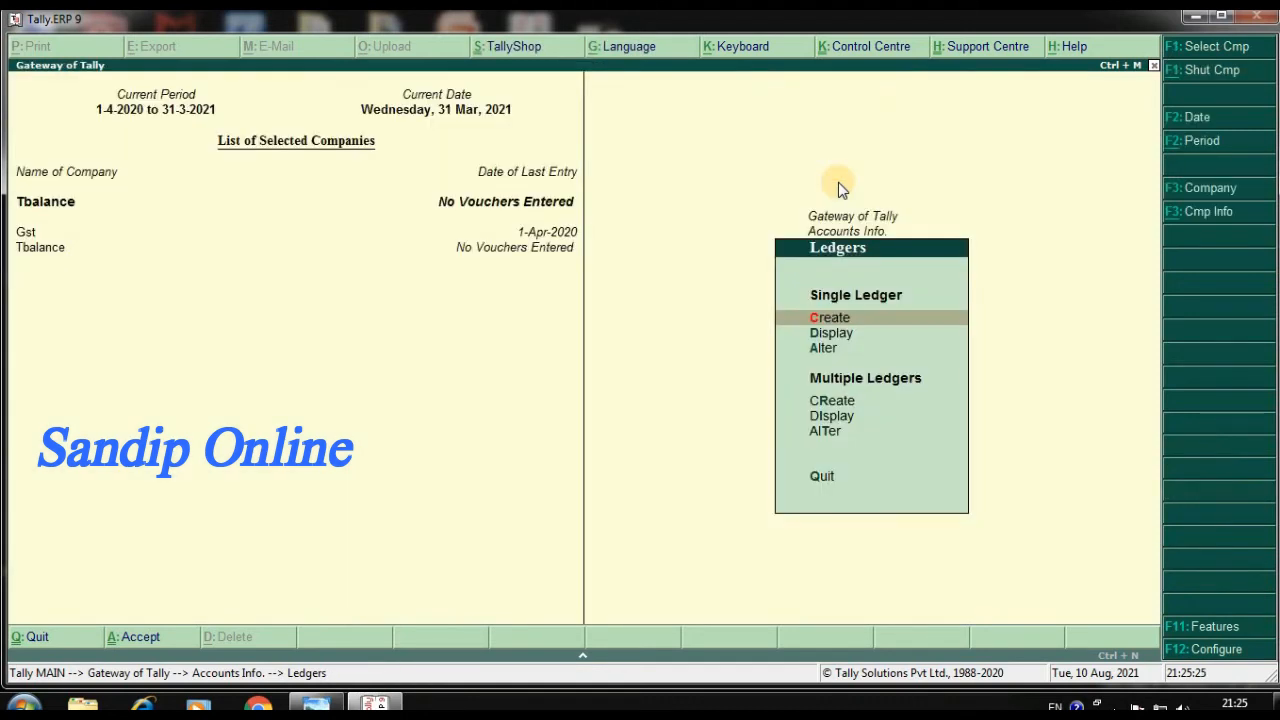
key("Escape")
key("Escape")
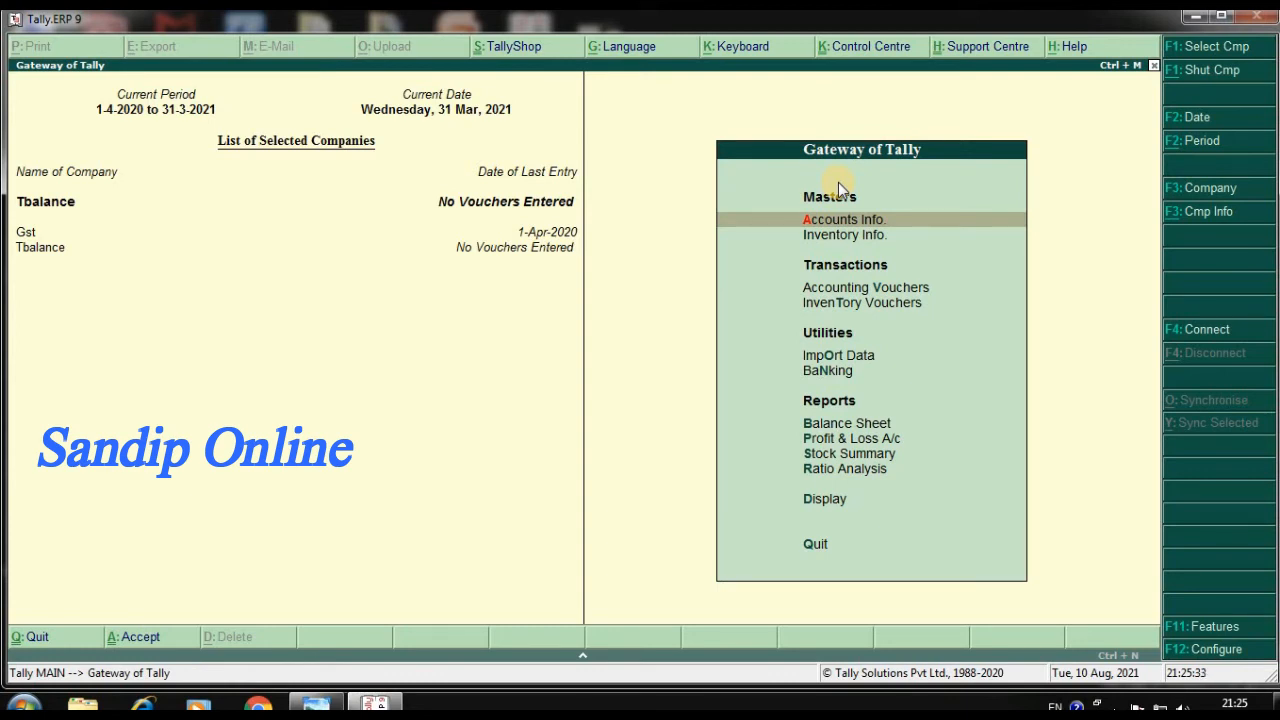
key("Return")
key("Down")
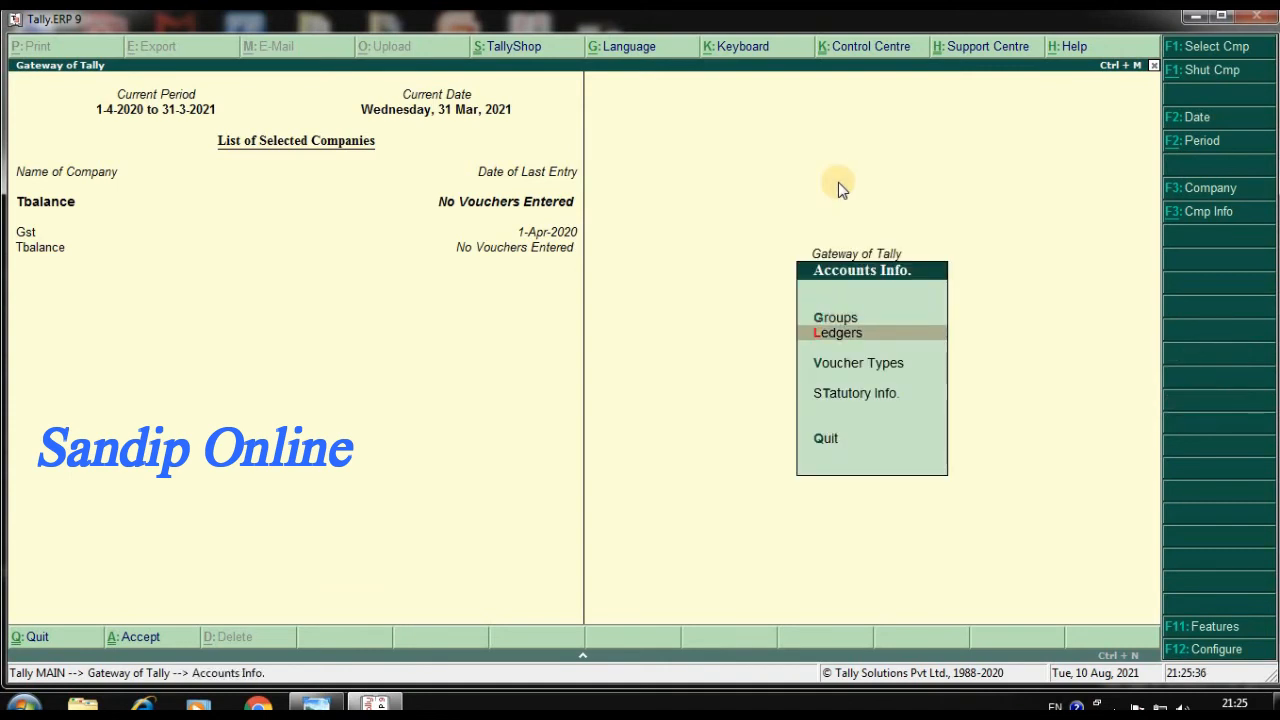
key("Return")
key("Down")
key("Down")
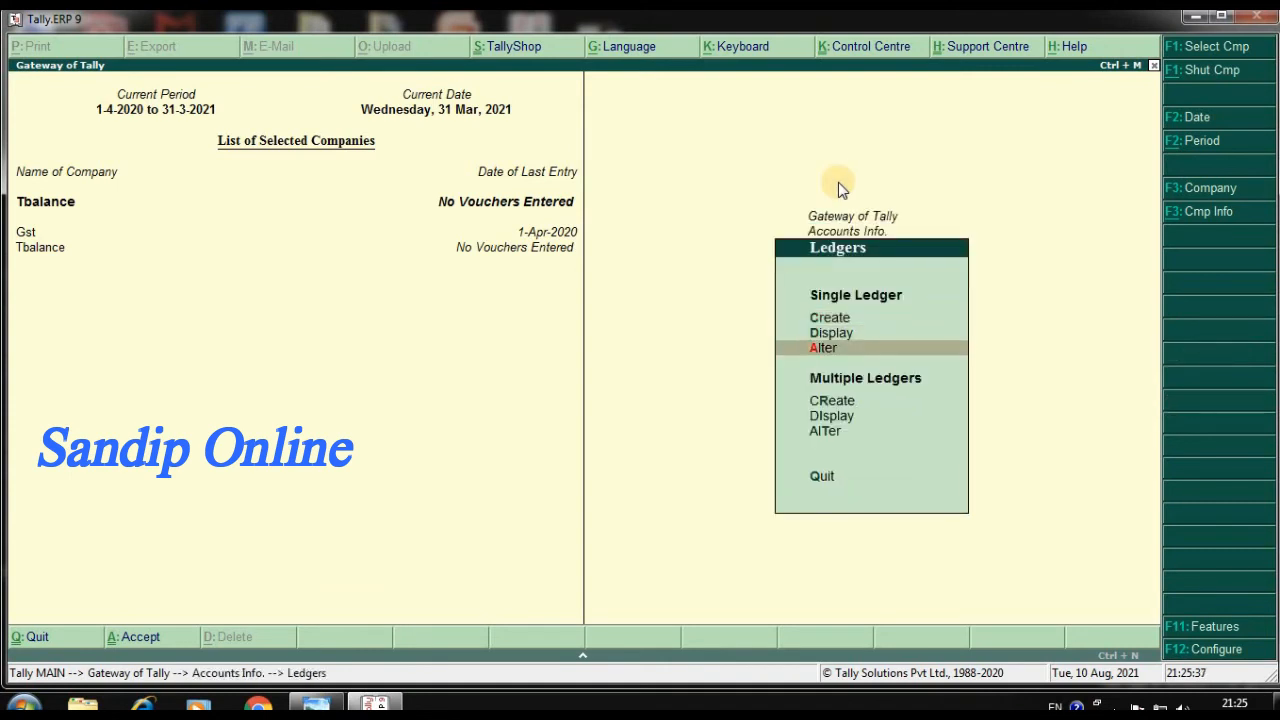
key("Return")
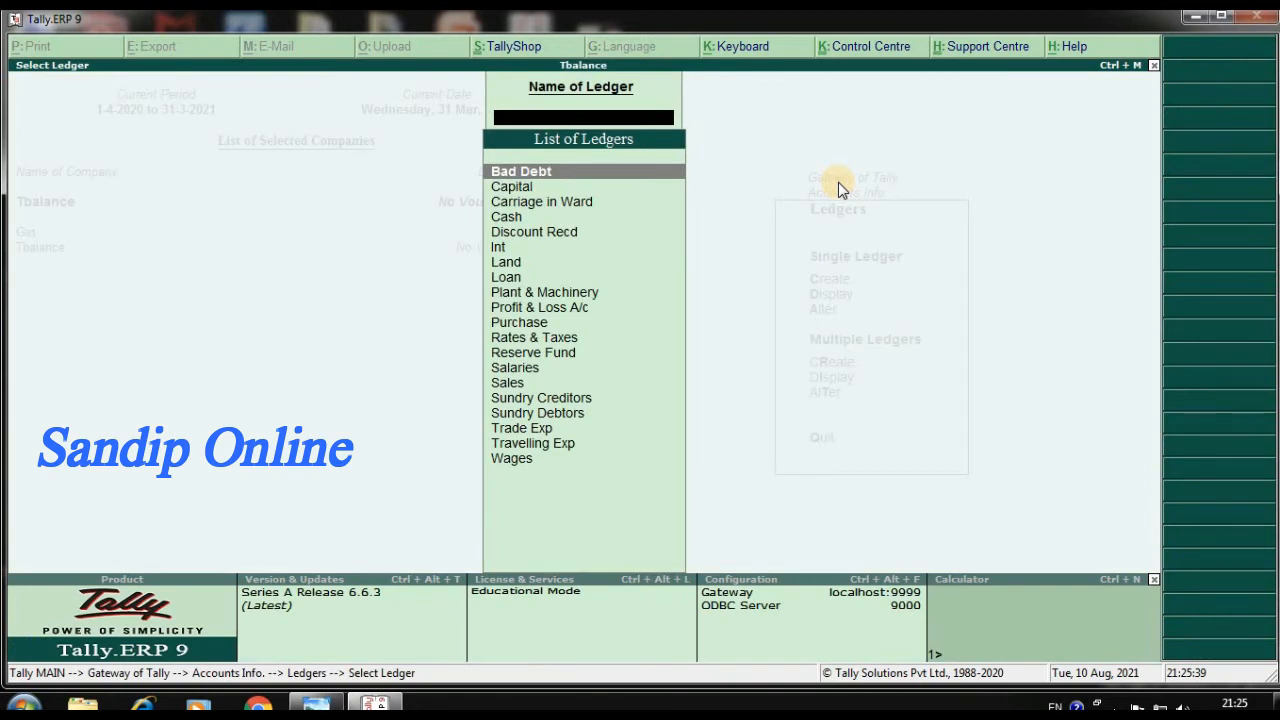
key("Return")
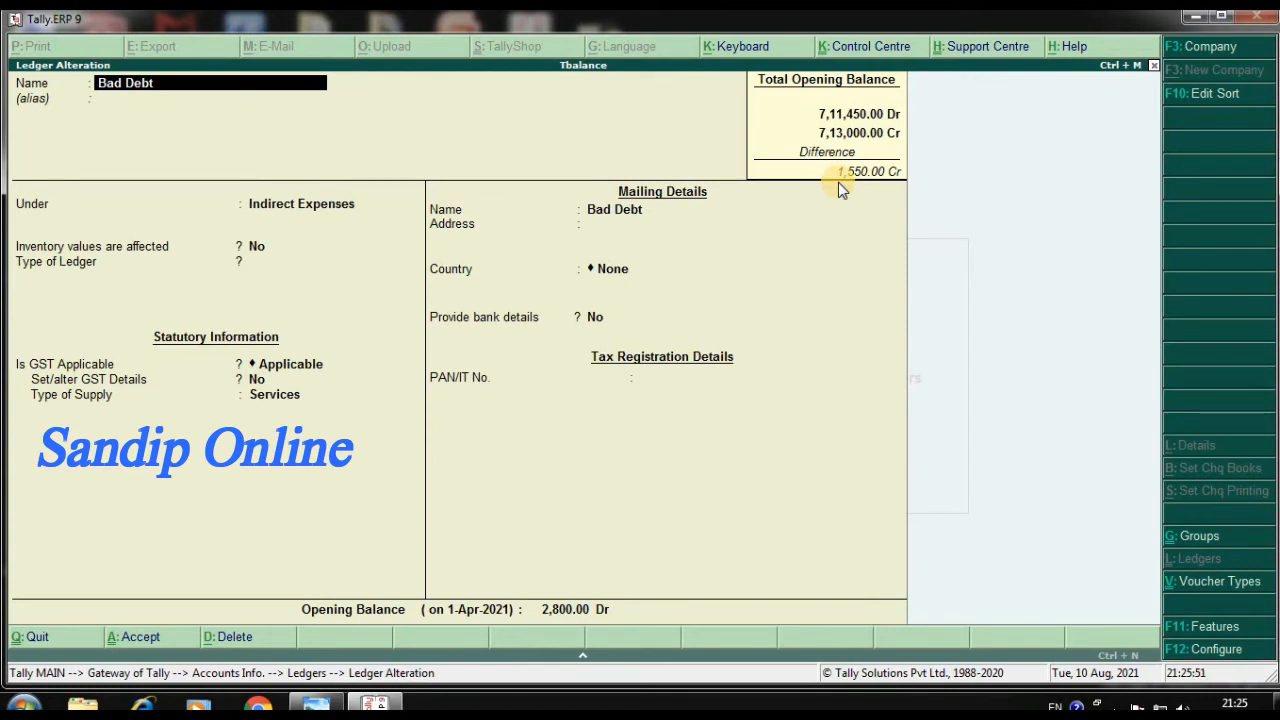
Review the ledgers from Bad Debt through Purchase one by one, checking each opening balance against the trial balance
key("Page_Down")
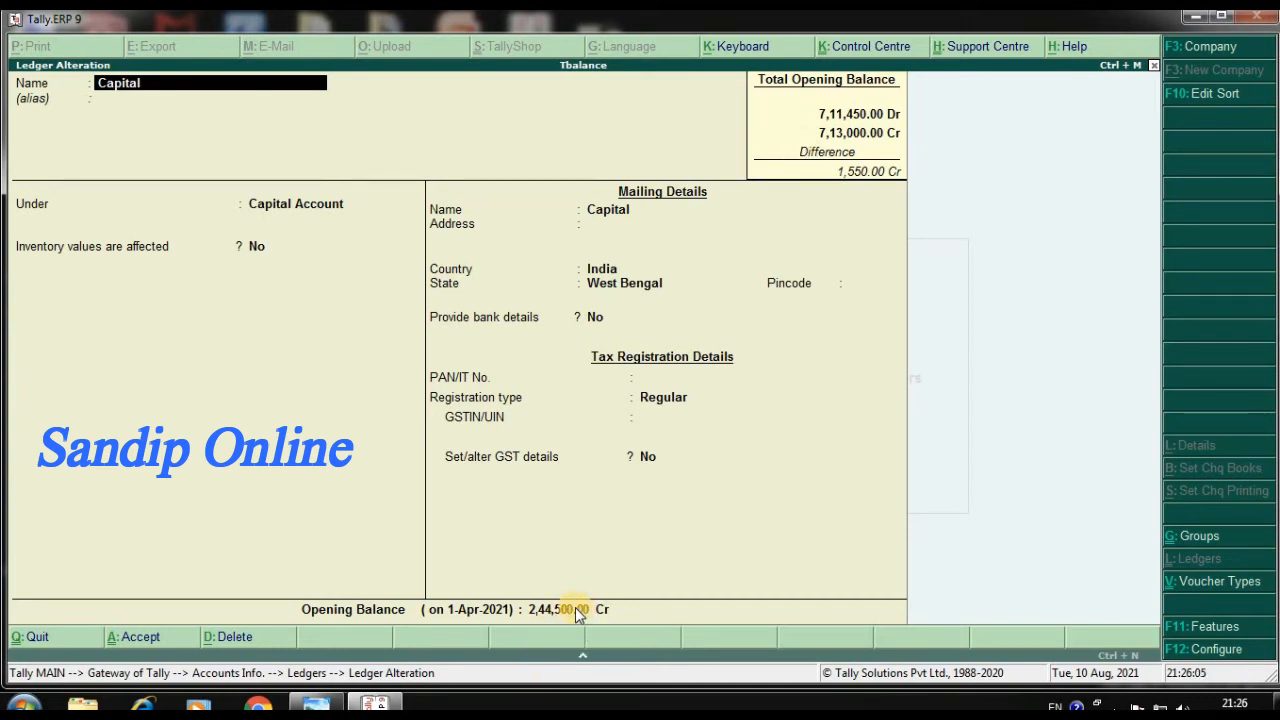
key("Page_Down")
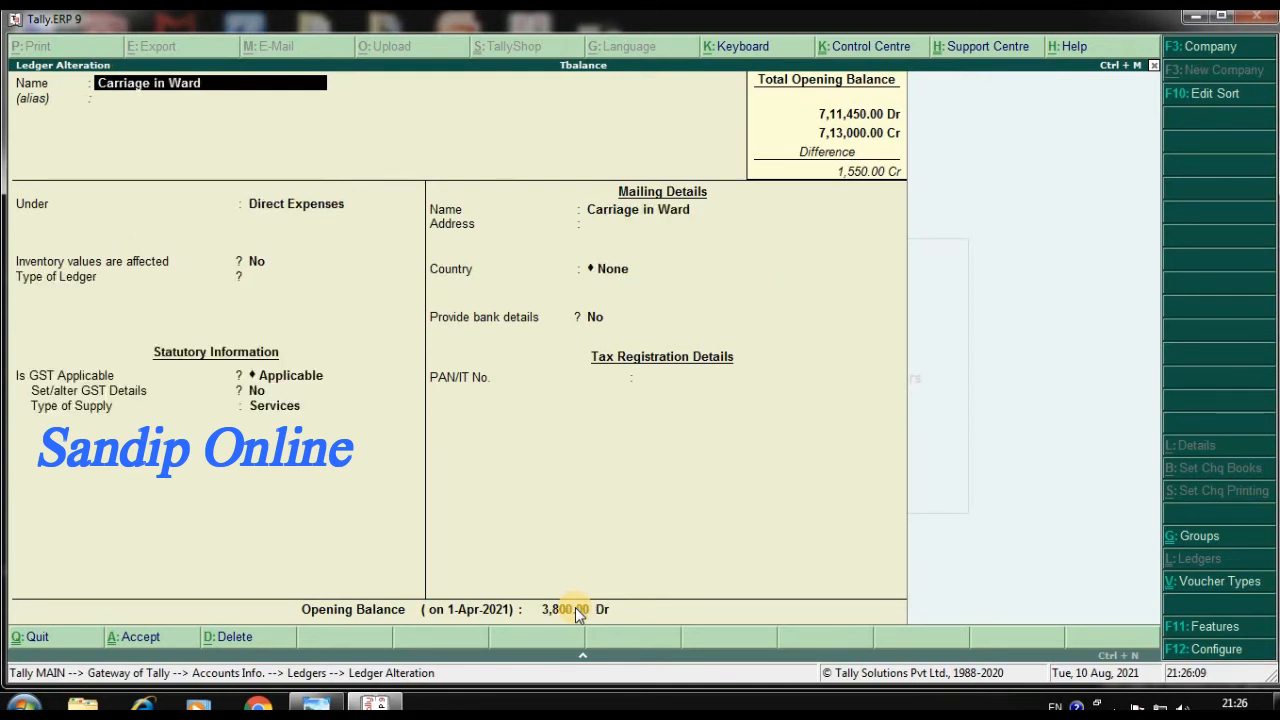
key("Escape")
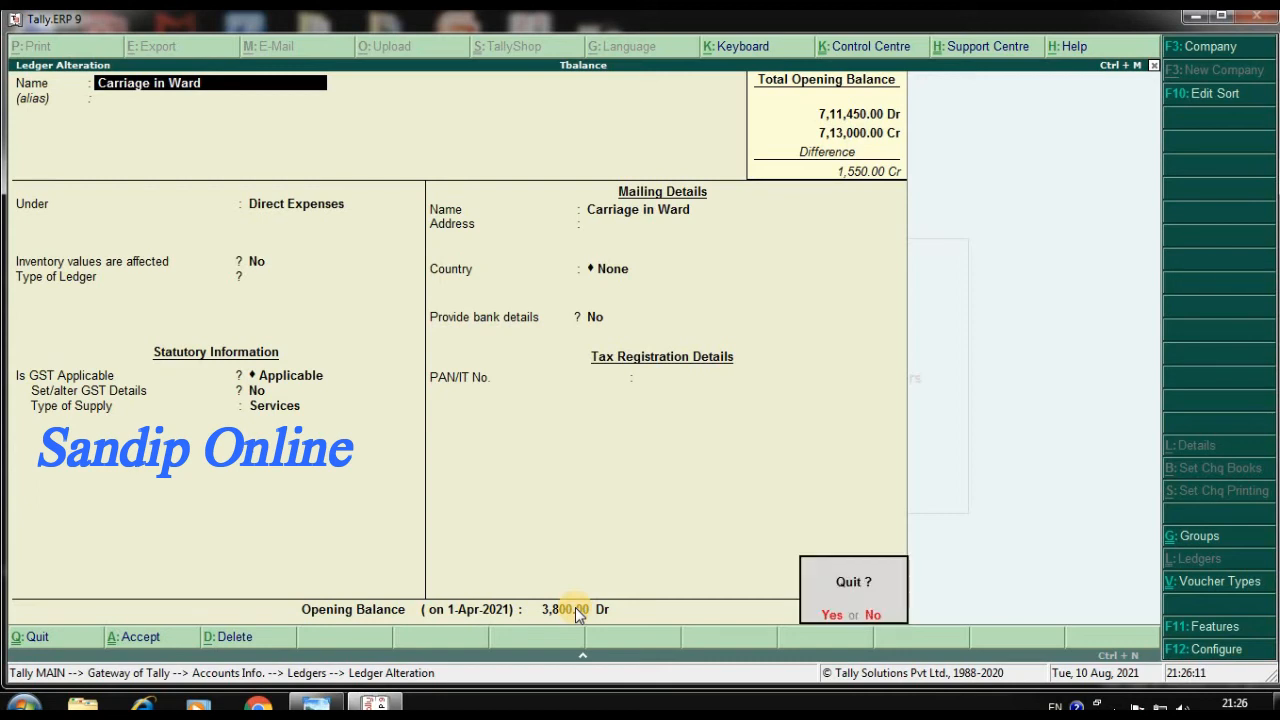
key("Return")
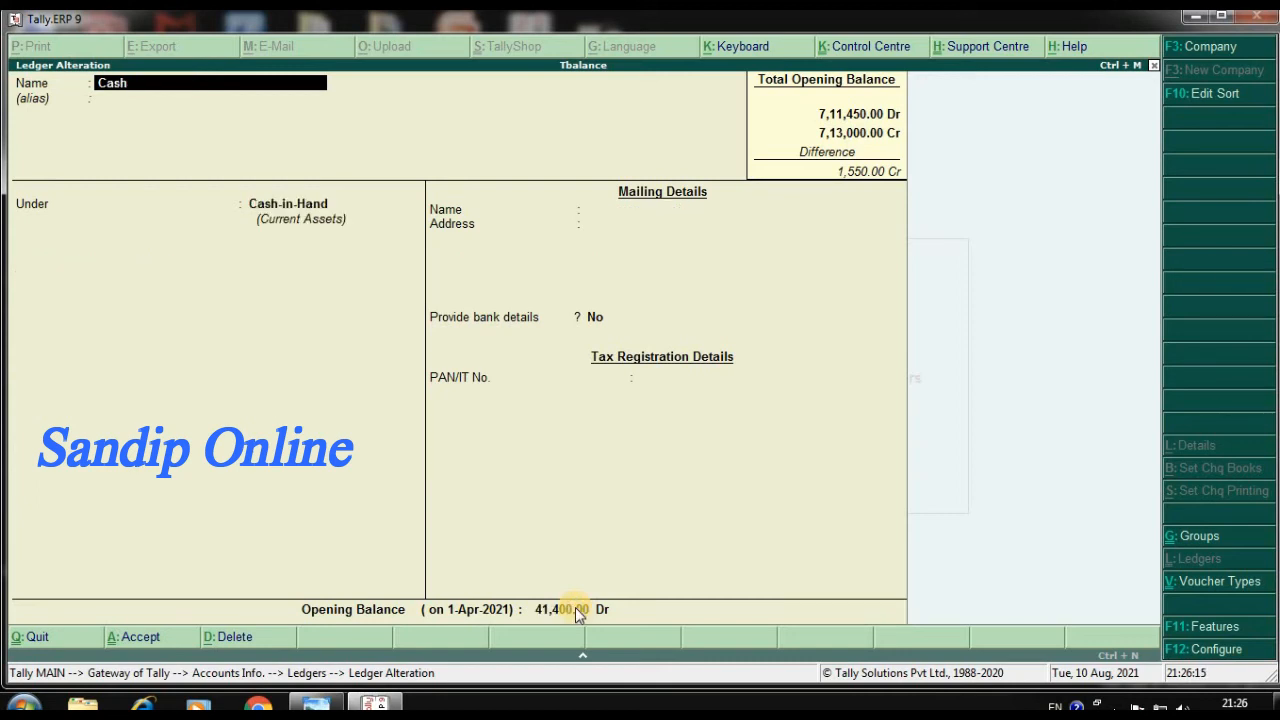
key("Page_Down")
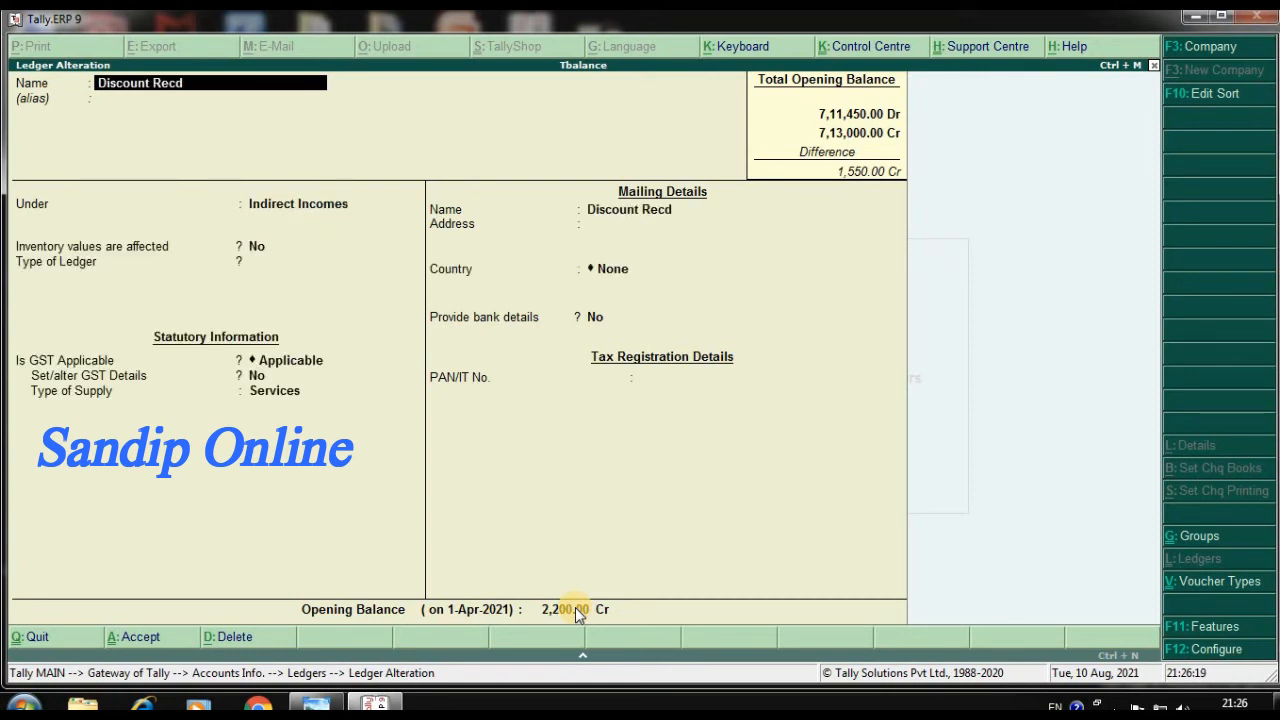
key("Page_Down")
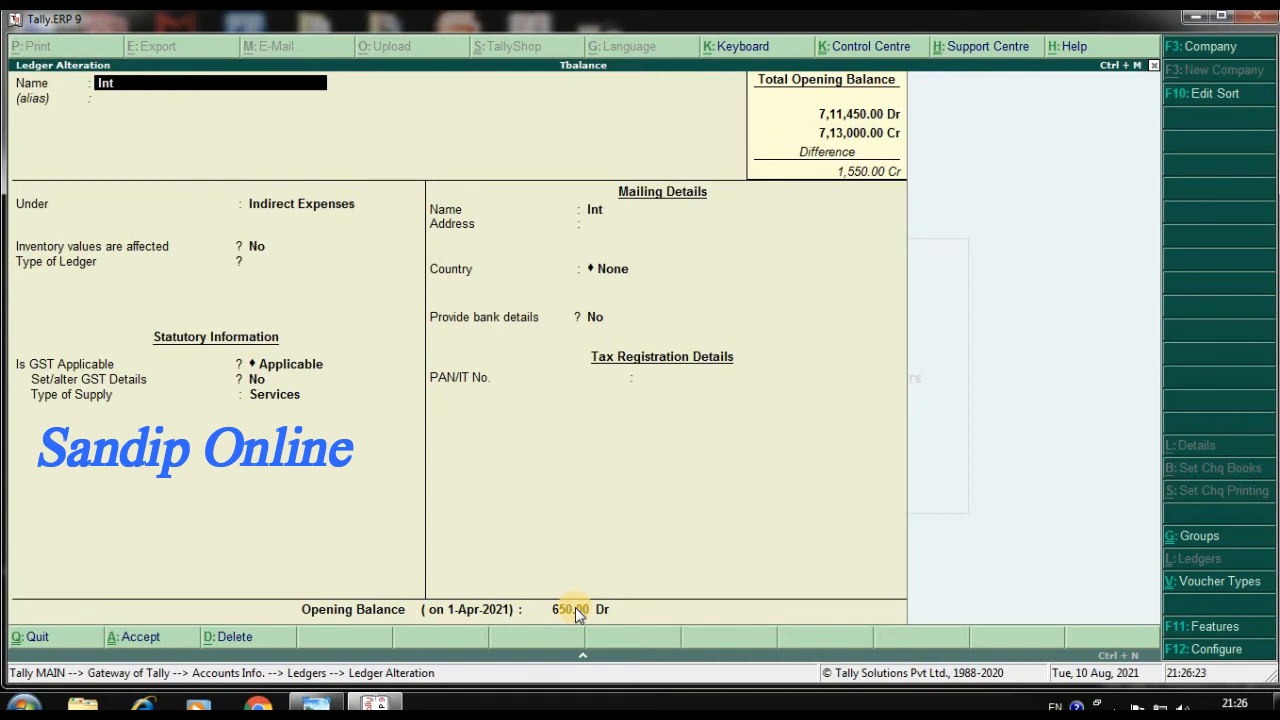
key("Page_Down")
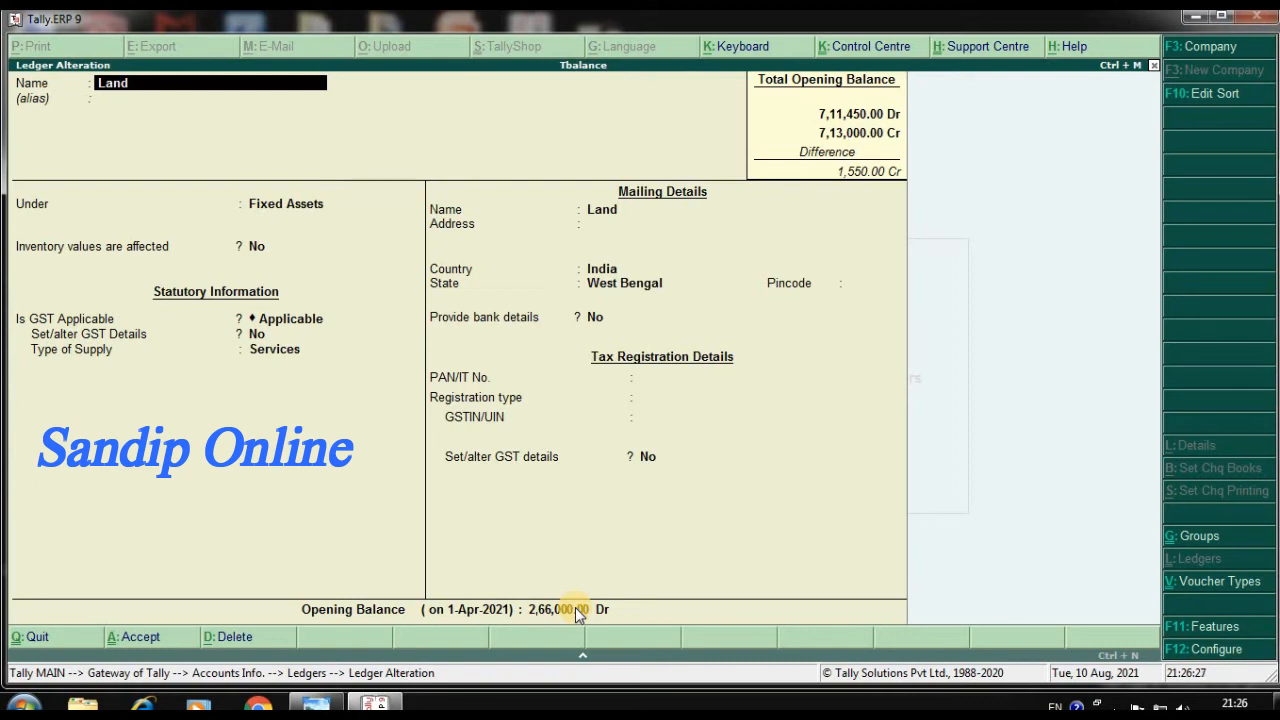
key("Page_Down")
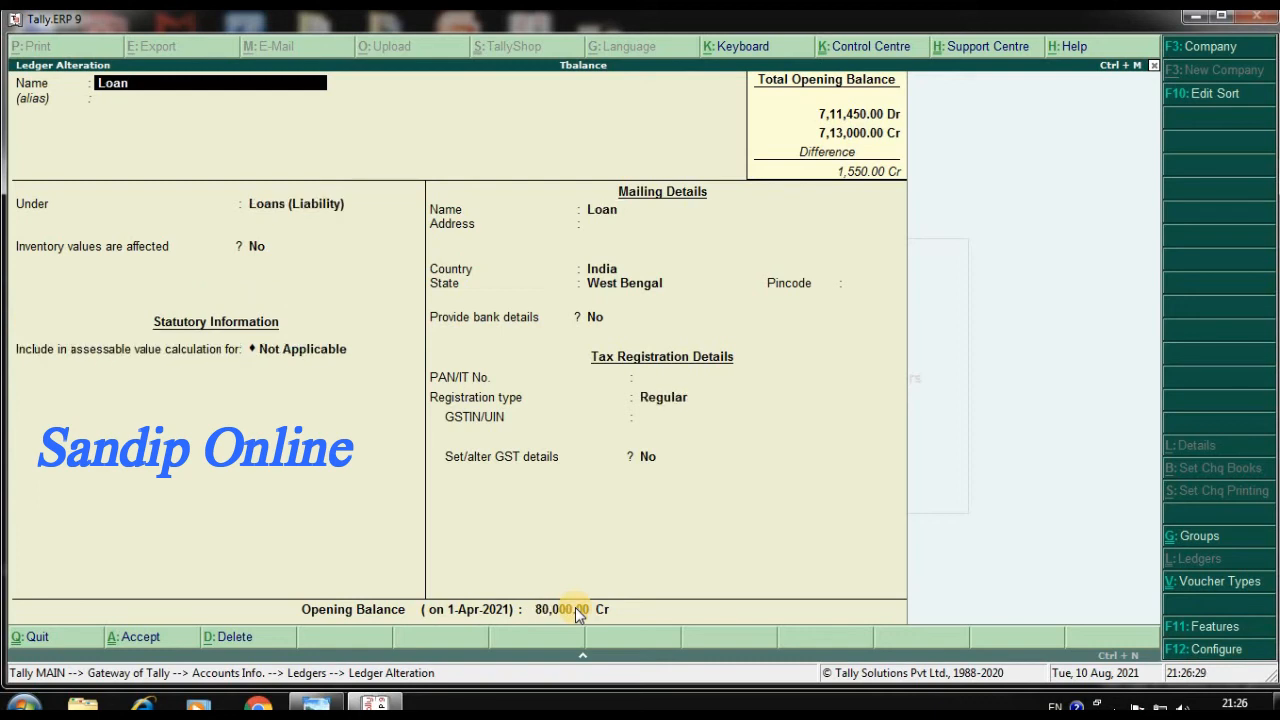
key("Page_Down")
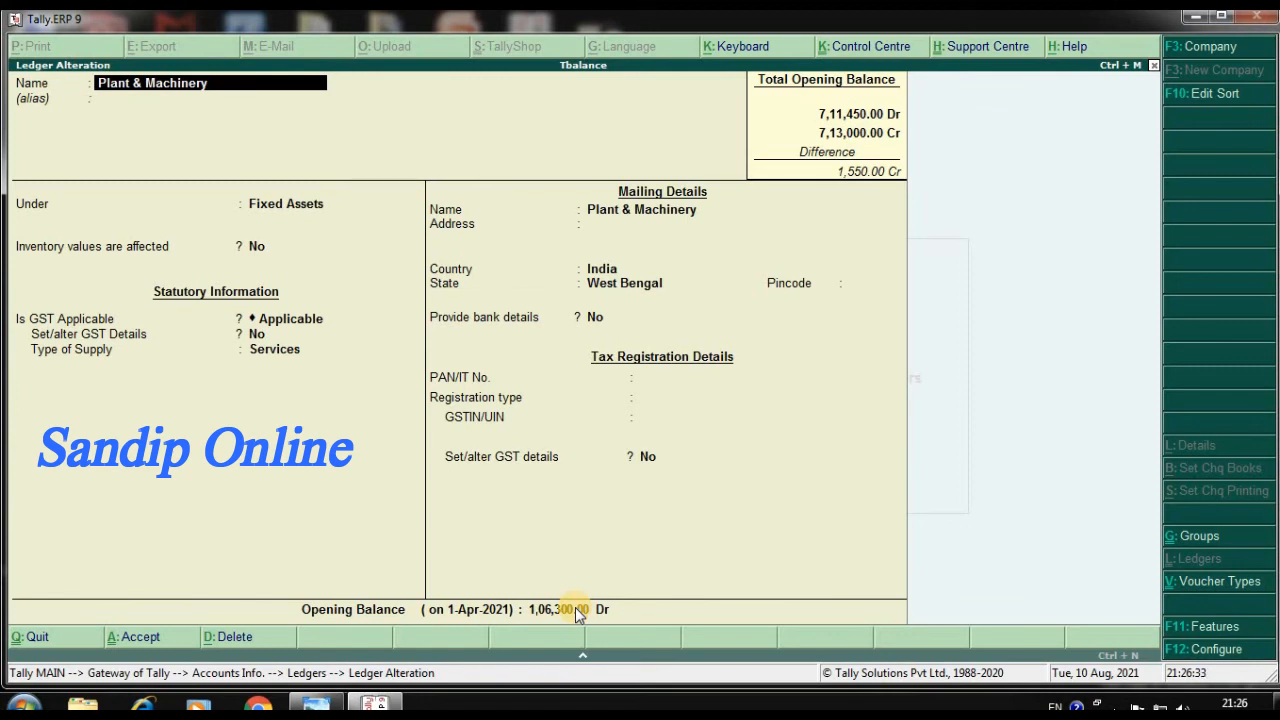
key("Page_Down")
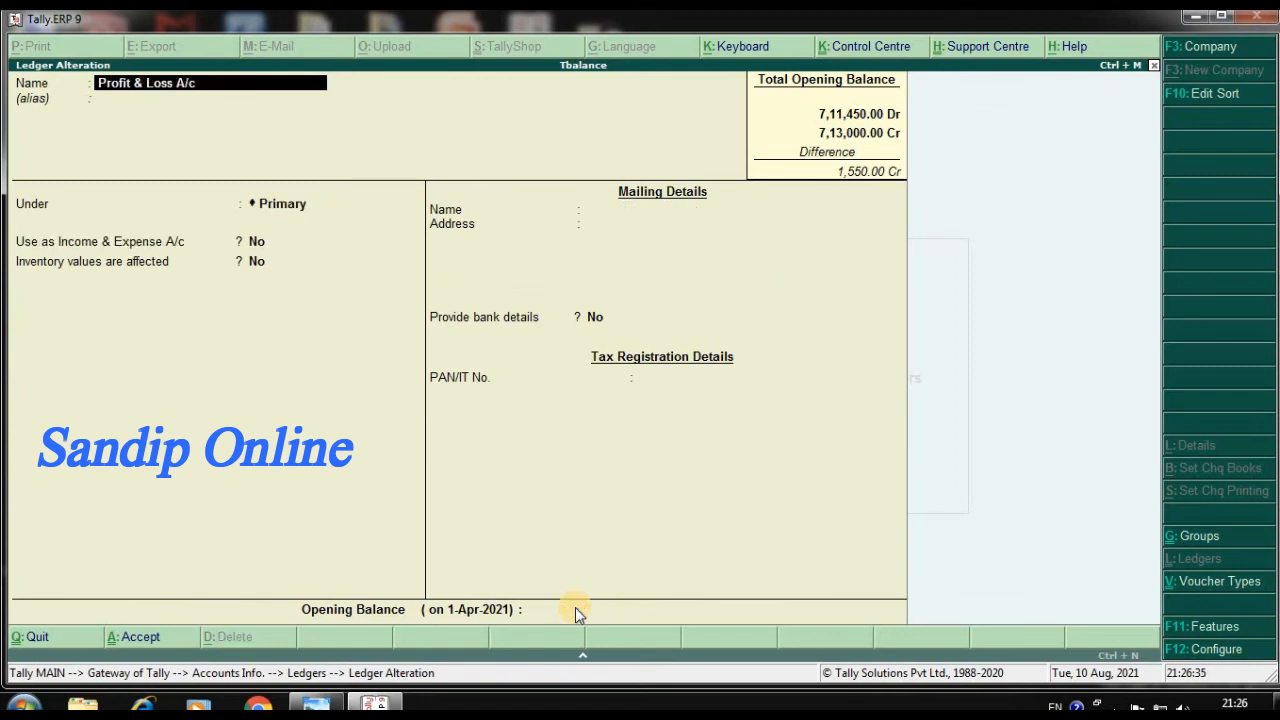
key("Page_Down")
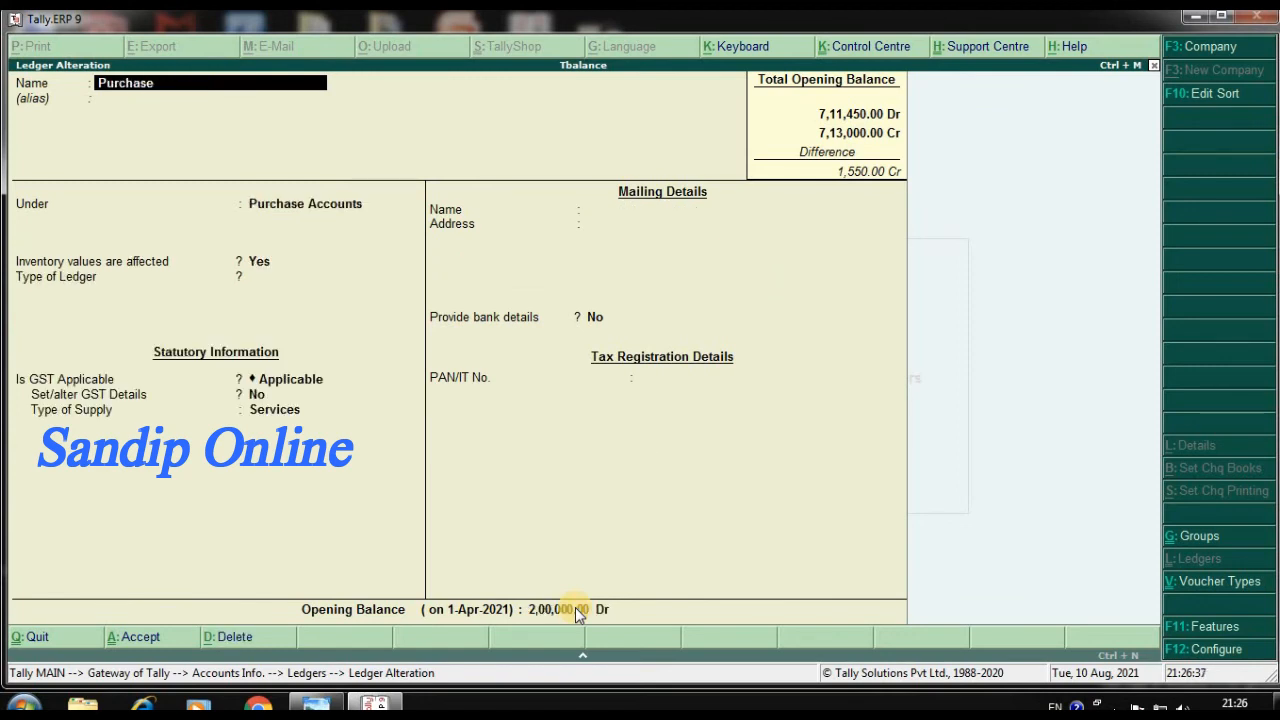
Continue checking opening balances against the trial balance for the ledgers after Purchase, from Rates & Taxes through Wages
key("Escape")
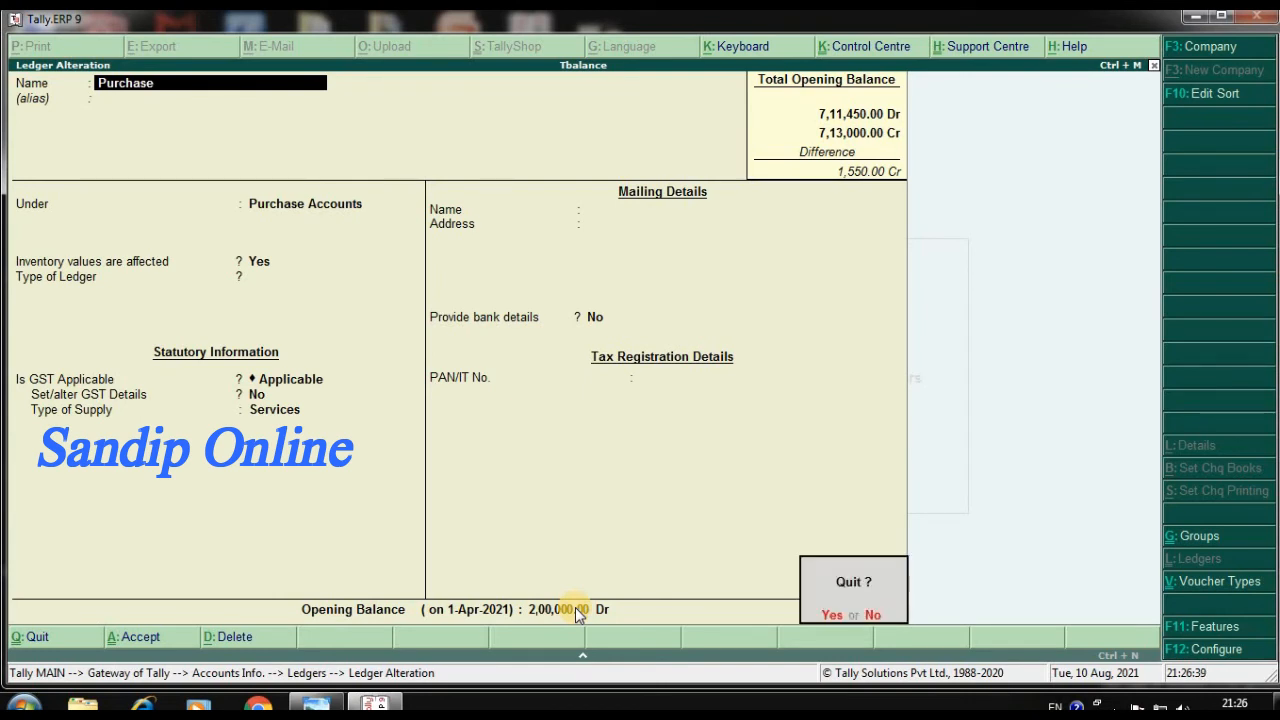
key("n")
key("Page_Down")
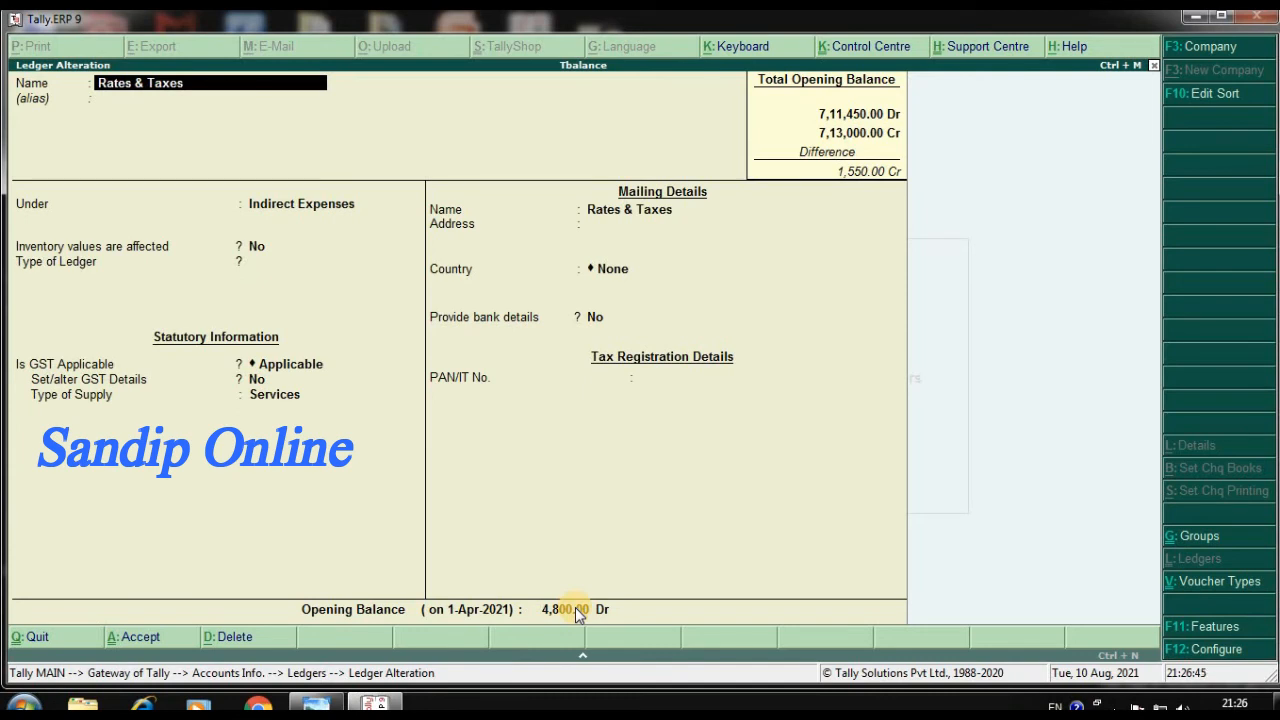
key("Page_Down")
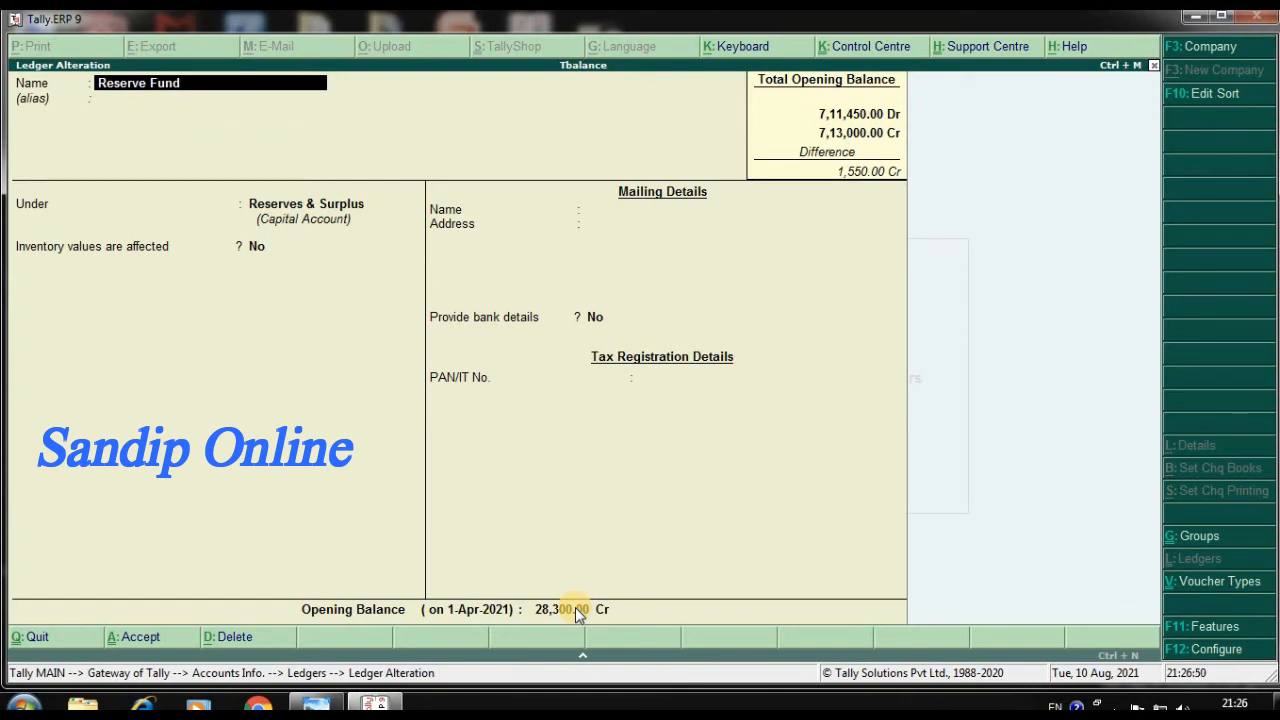
key("Page_Down")
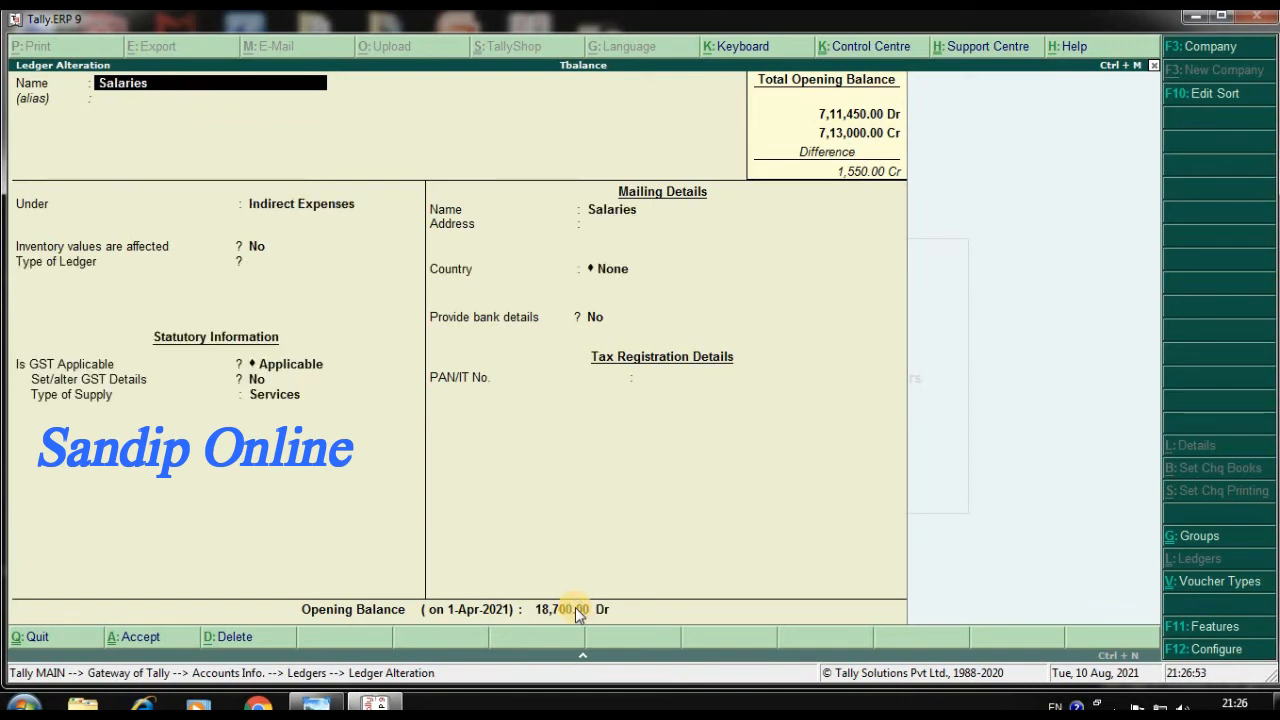
key("Page_Down")
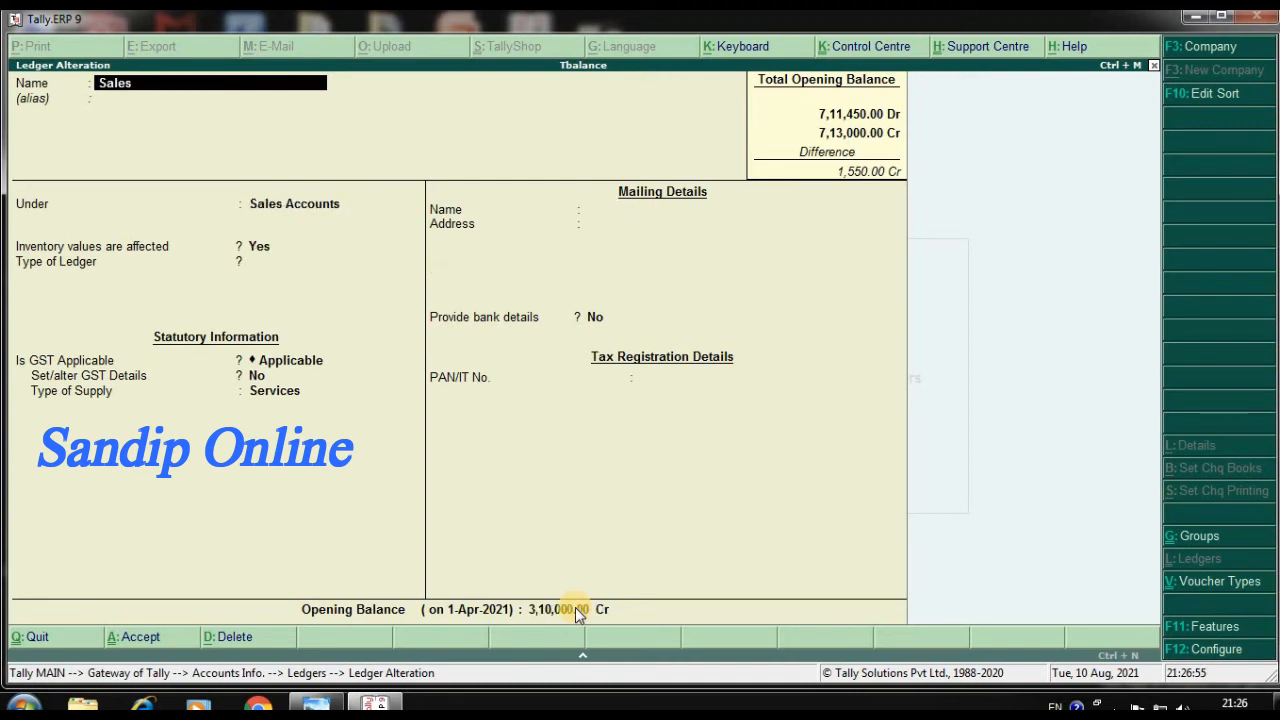
key("Page_Down")
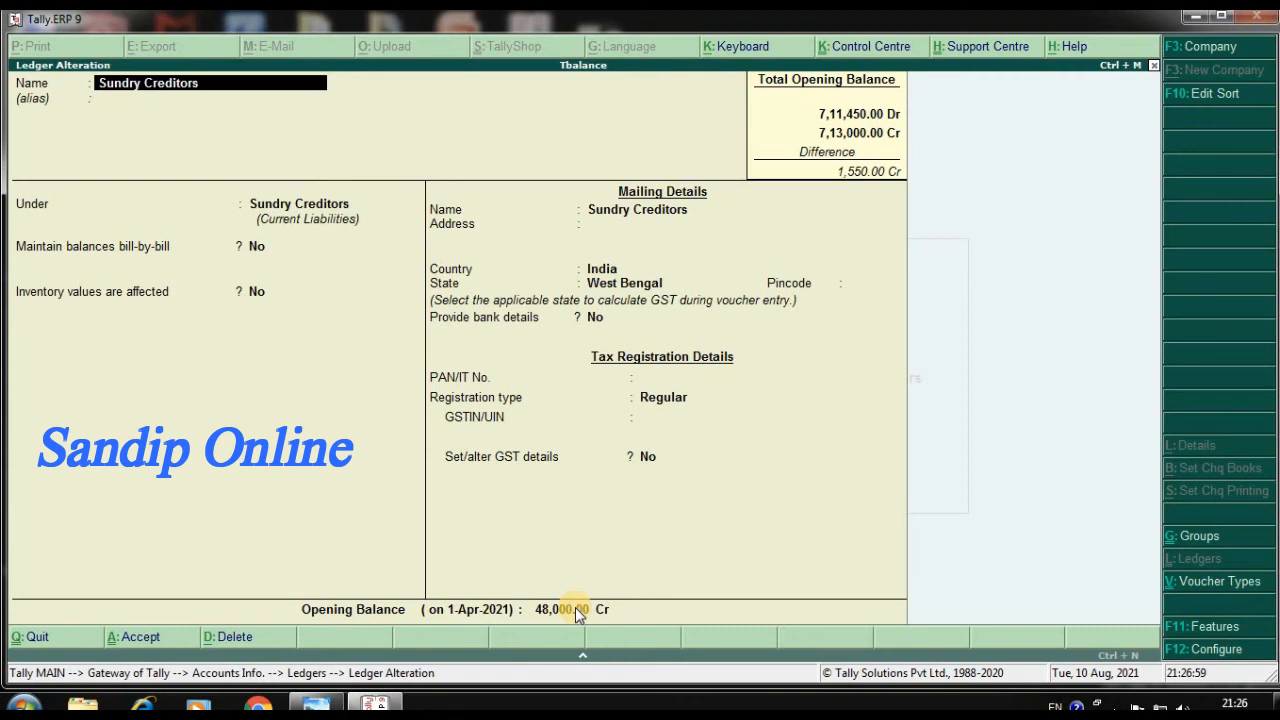
key("Page_Down")
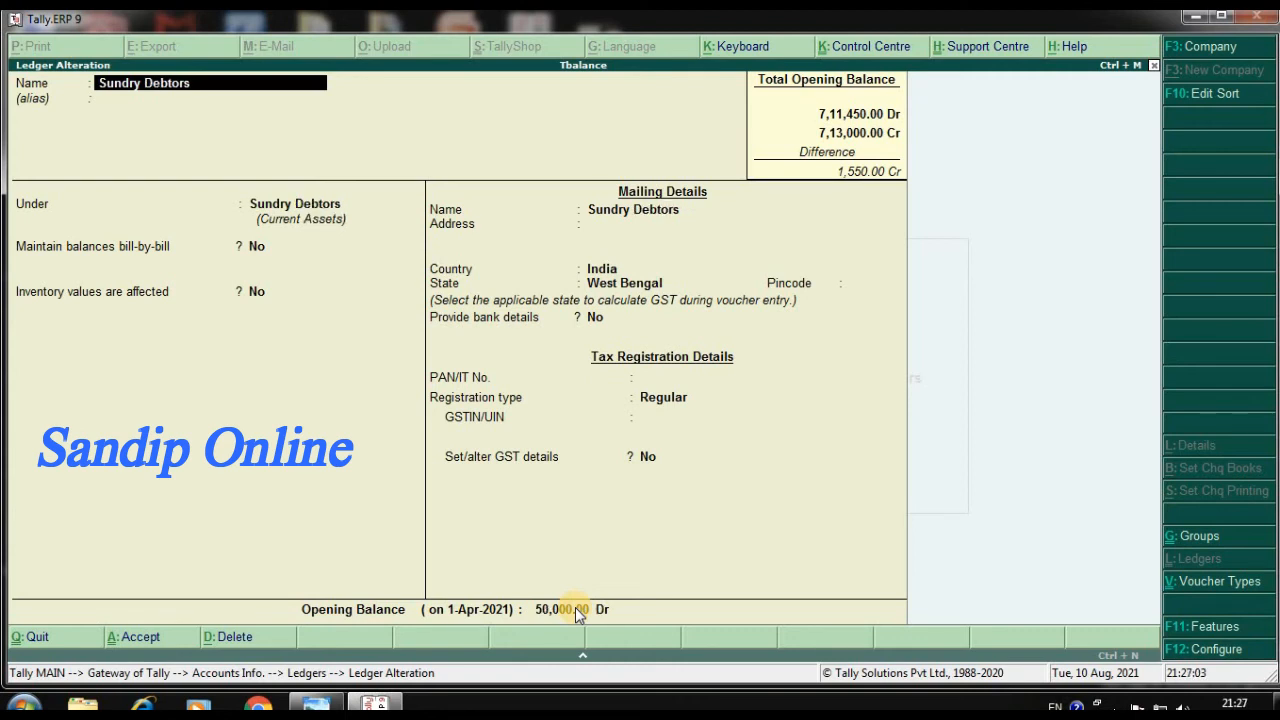
key("Page_Down")
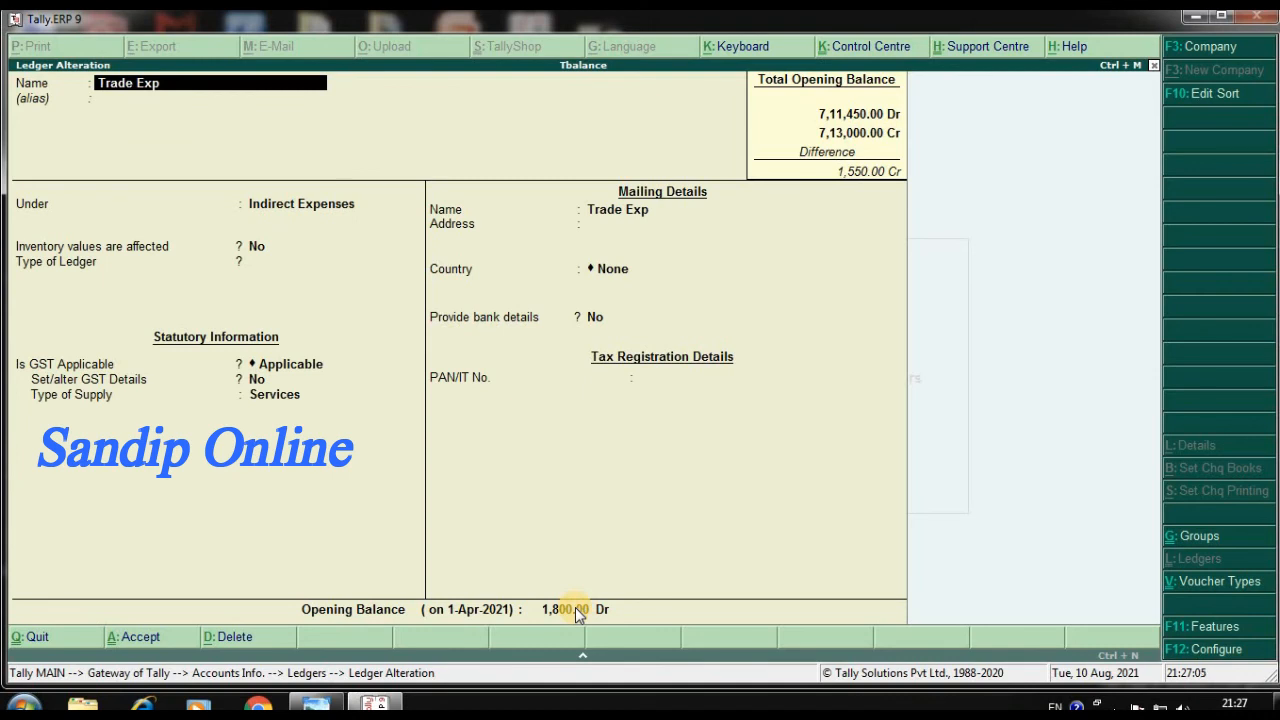
key("Page_Down")
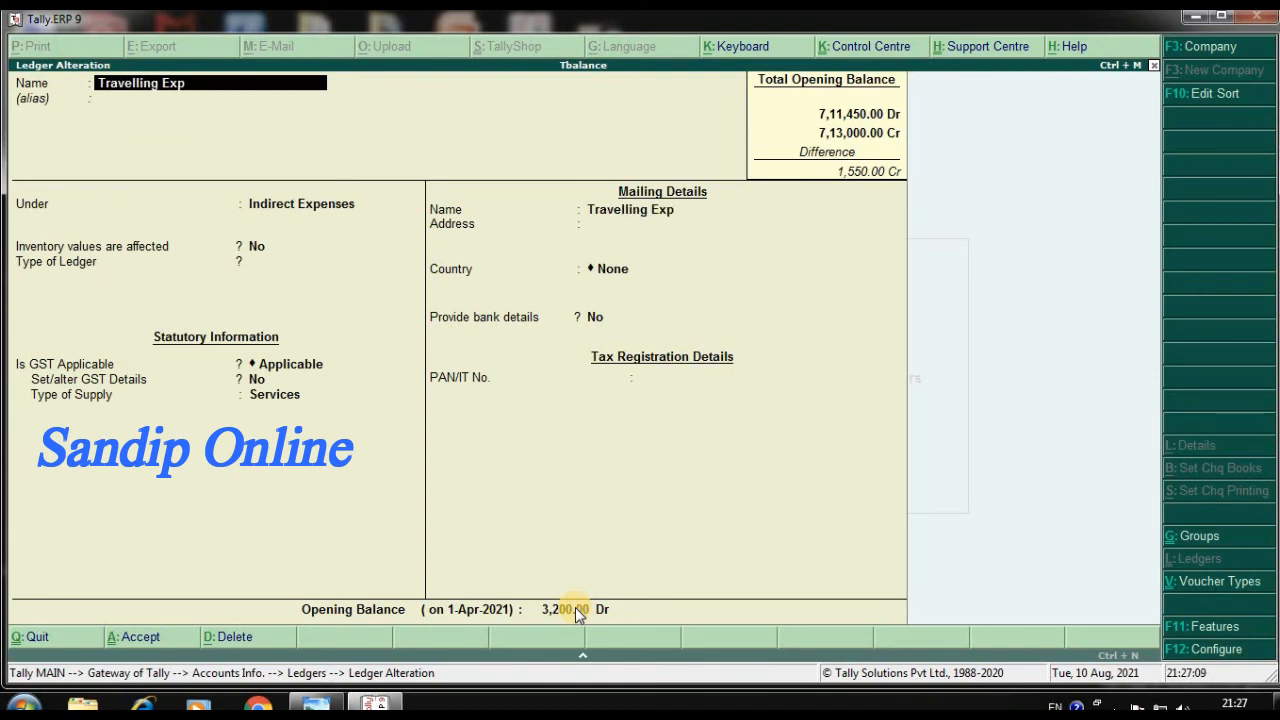
key("Page_Up")
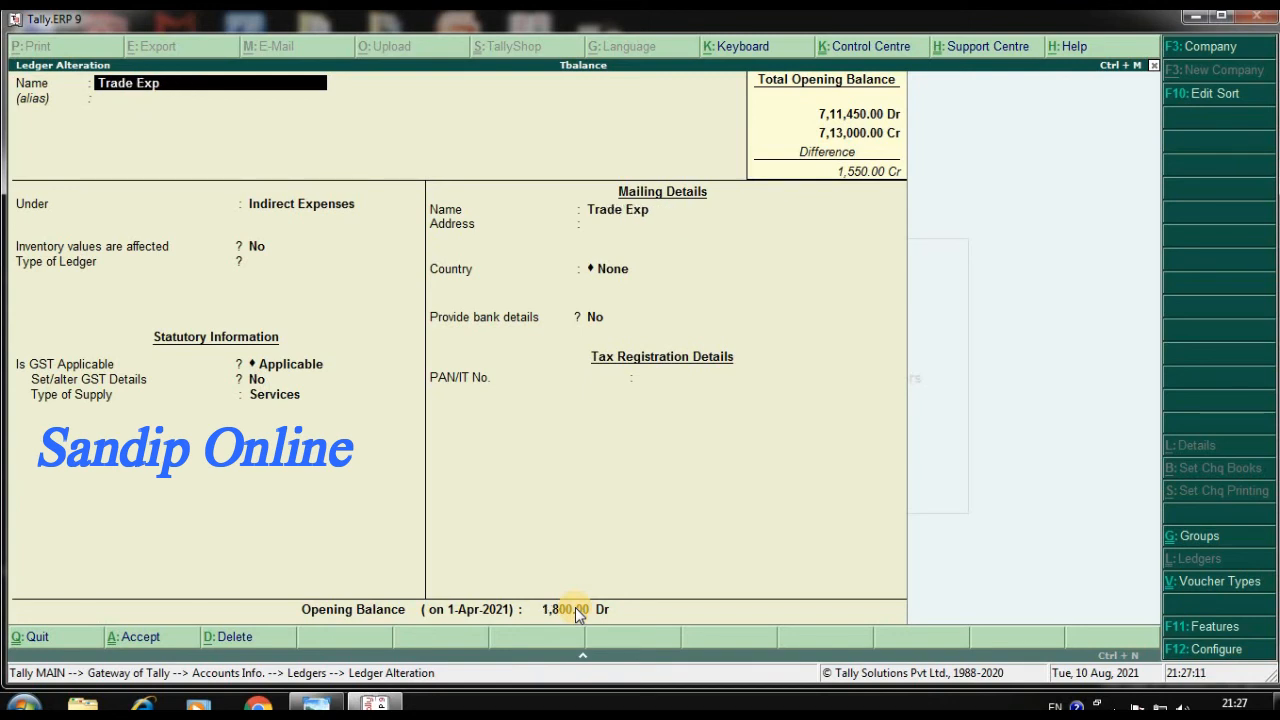
key("Page_Down")
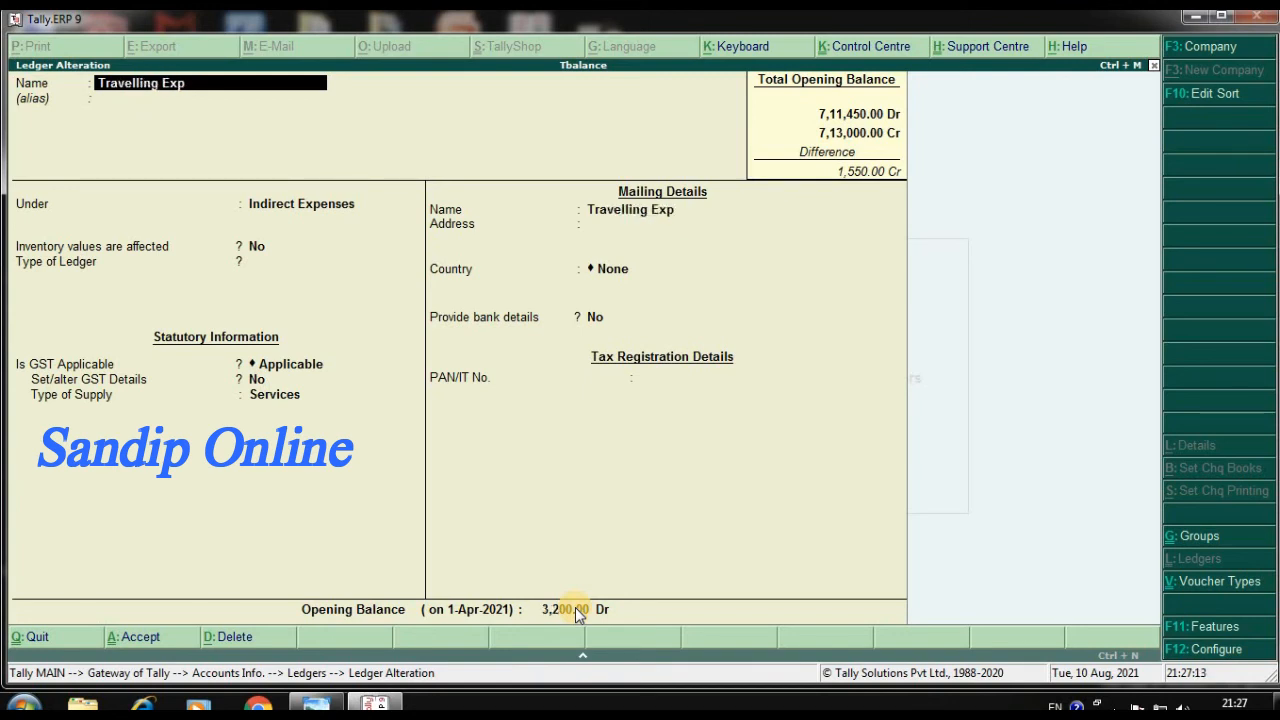
key("Page_Down")
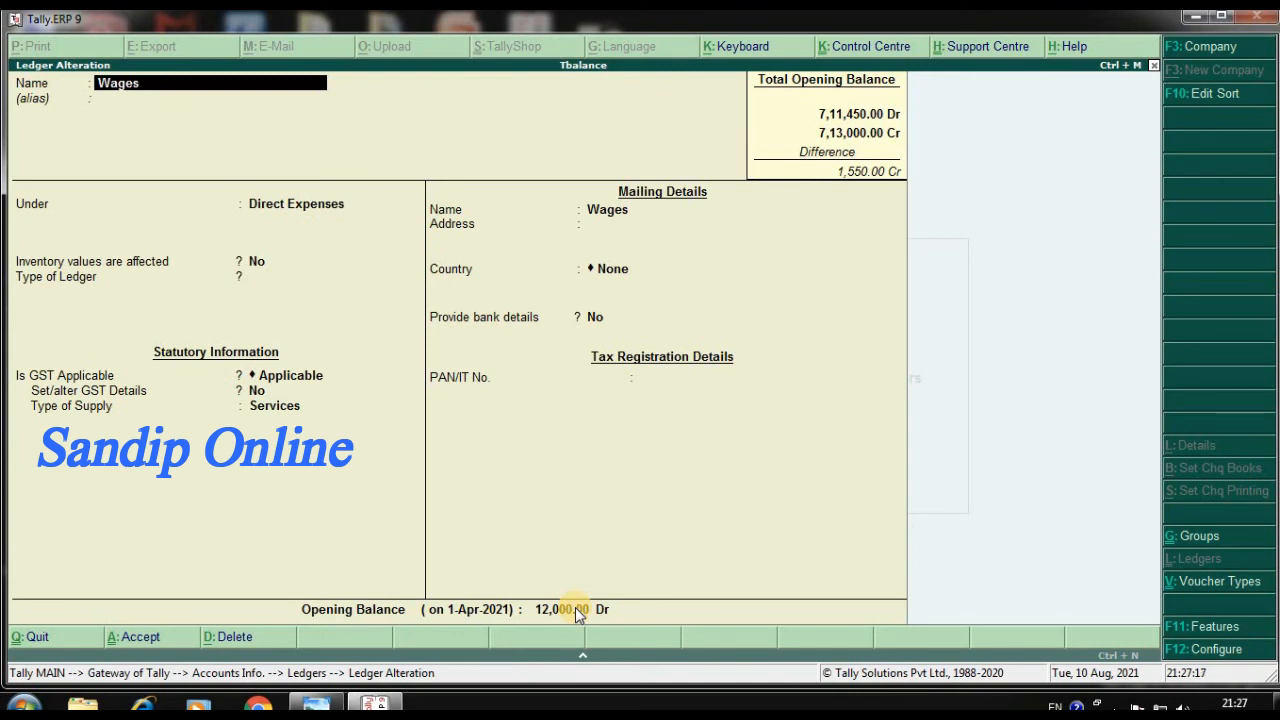
Leave ledger alteration without changing the Wages ledger and return to the Gateway of Tally
key("Escape")
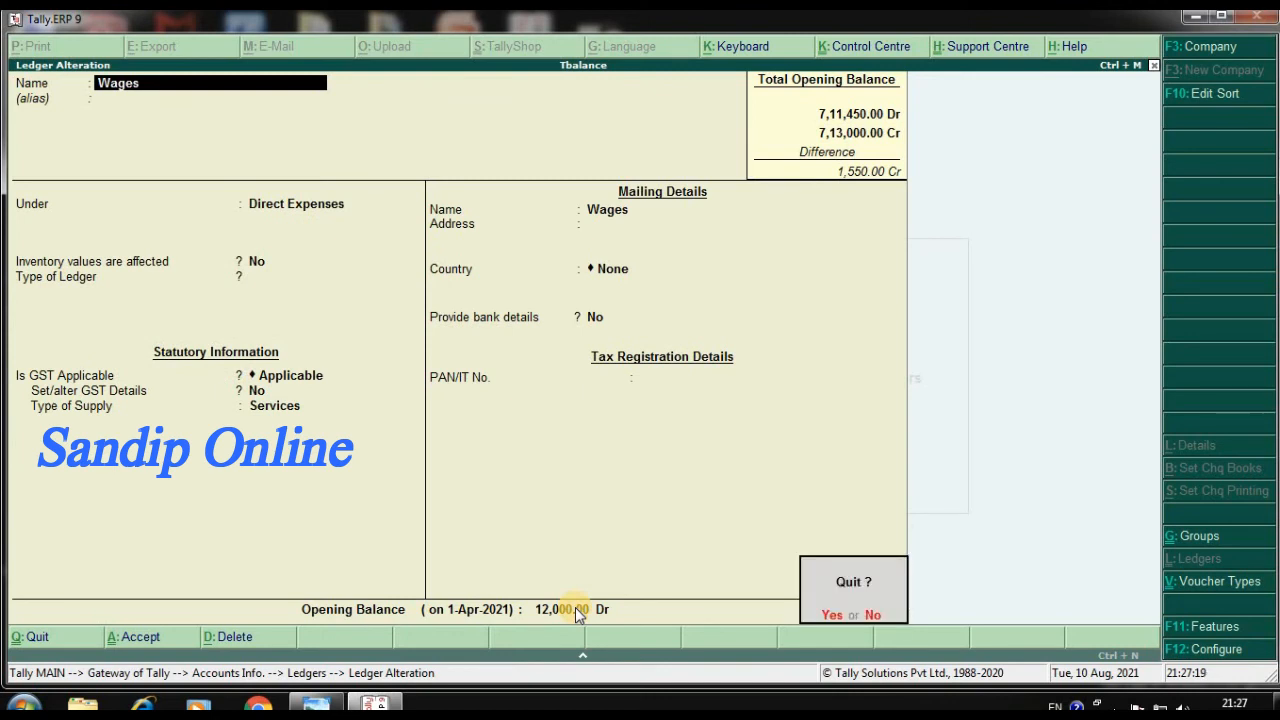
key("Escape")
key("Escape")
key("Escape")
key("Escape")
key("Escape")
key("Escape")
key("y")
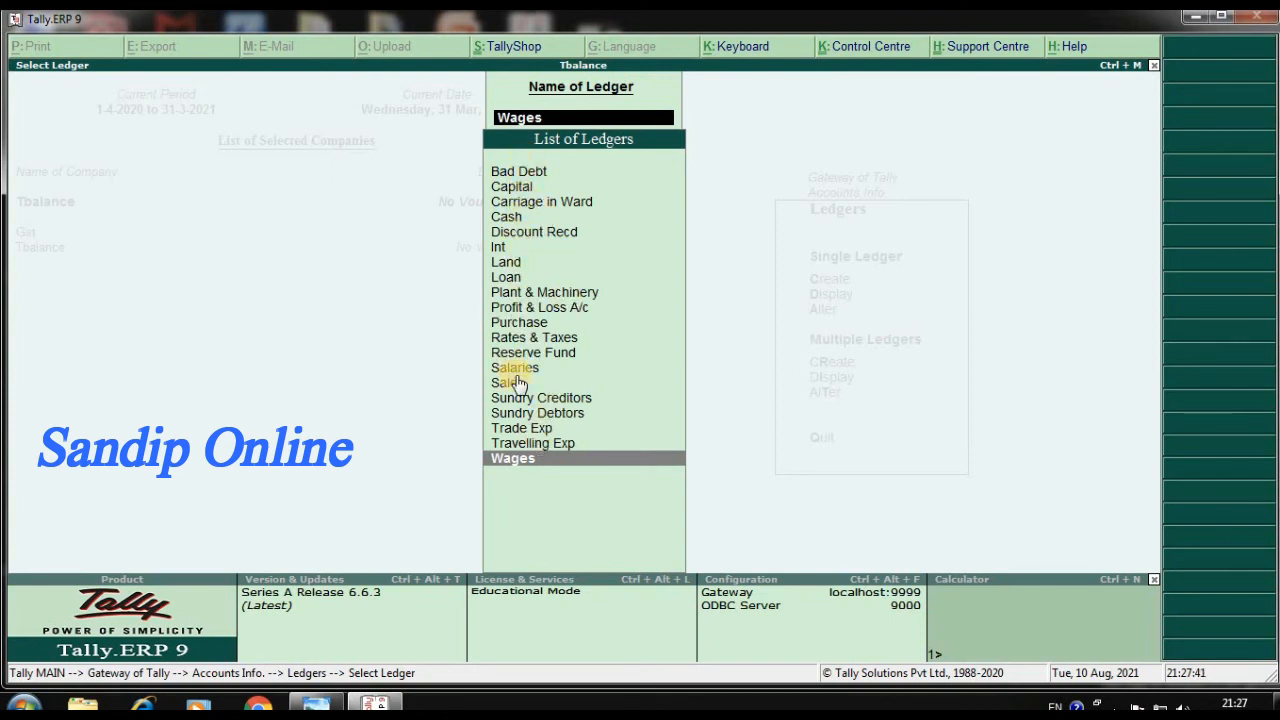
key("Escape")
key("Escape")
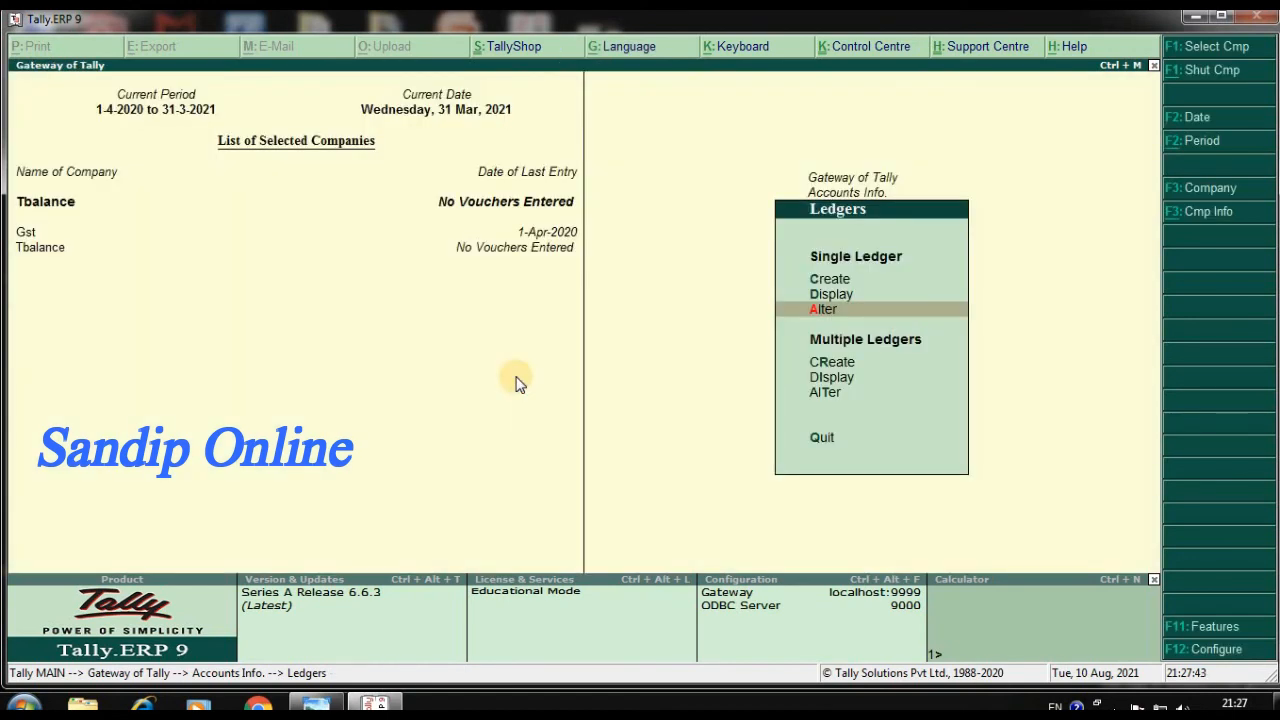
key("Escape")
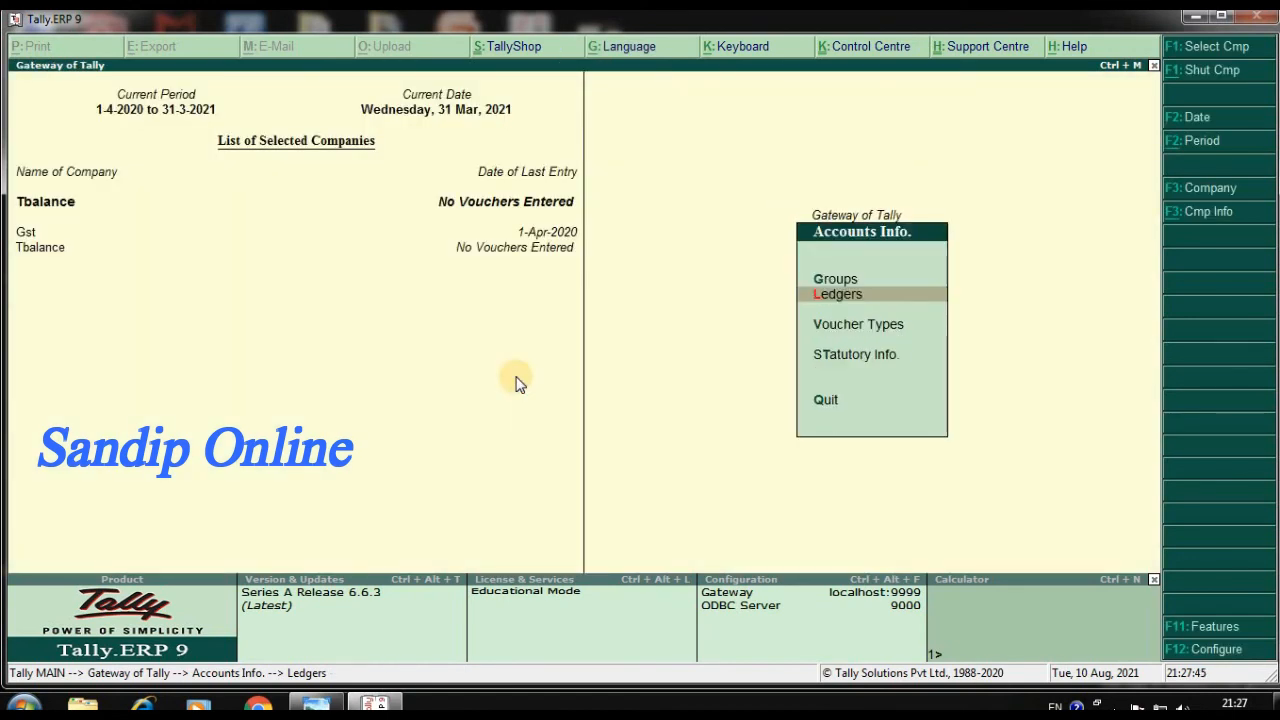
key("Escape")
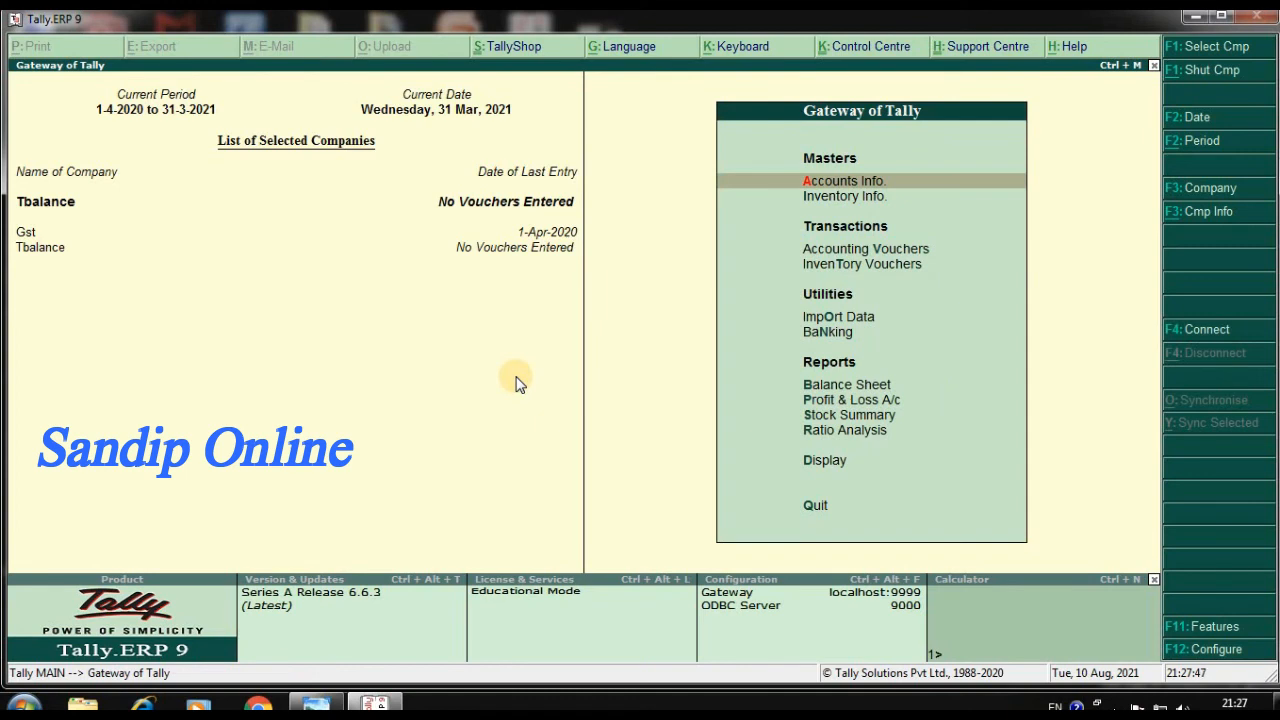
Start creating a single ledger and name it Advertising, leaving the alias blank
key("Return")
key("Down")
key("Return")
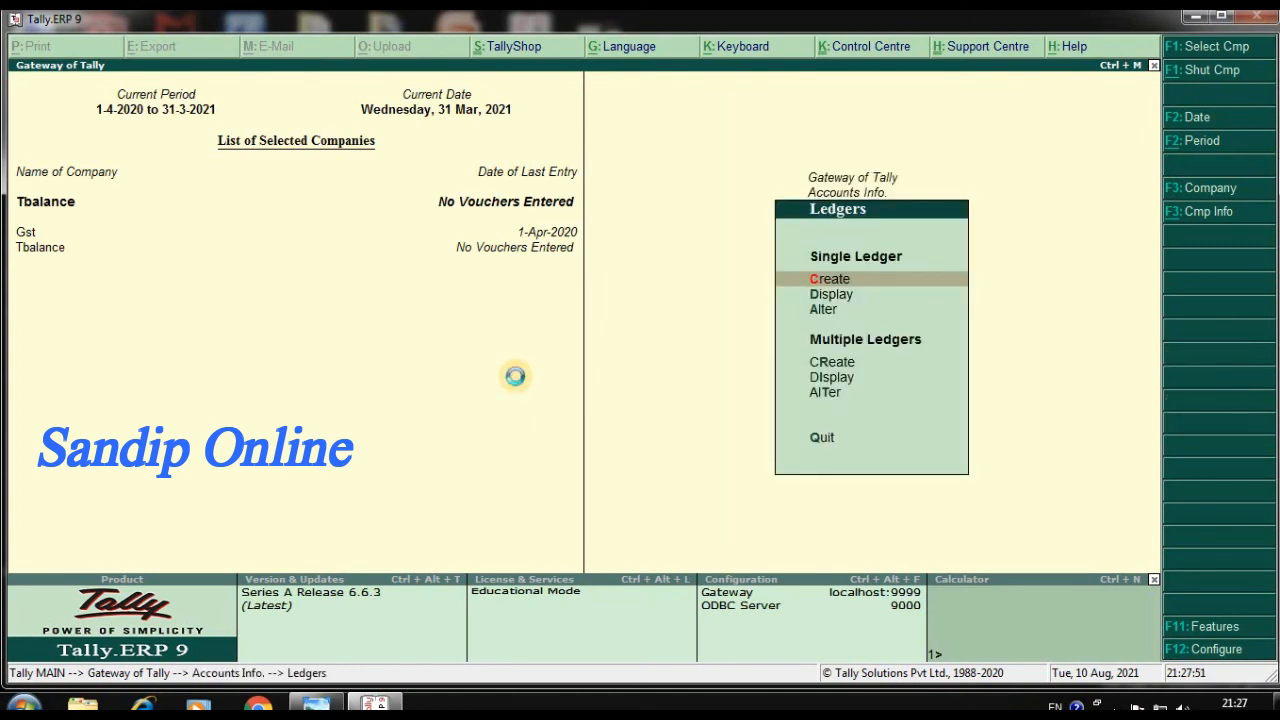
key("Return")
type("A")
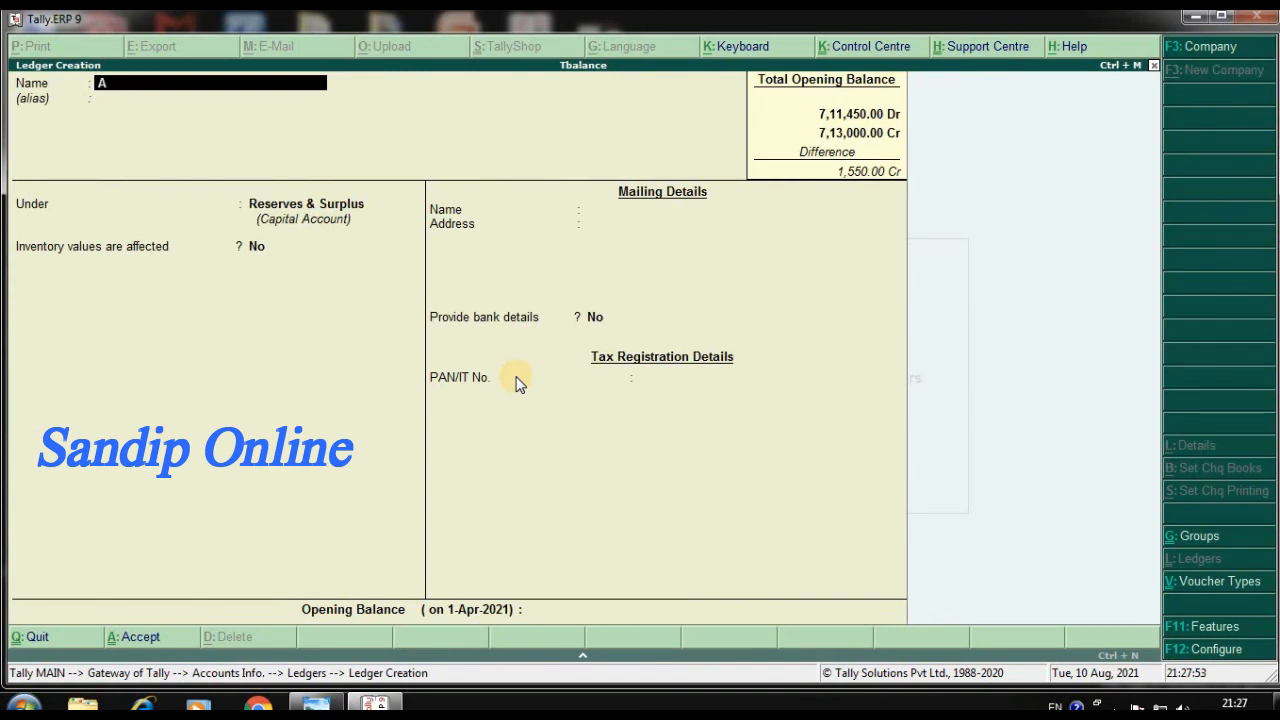
type("dvertising")
key("Return")
key("Return")
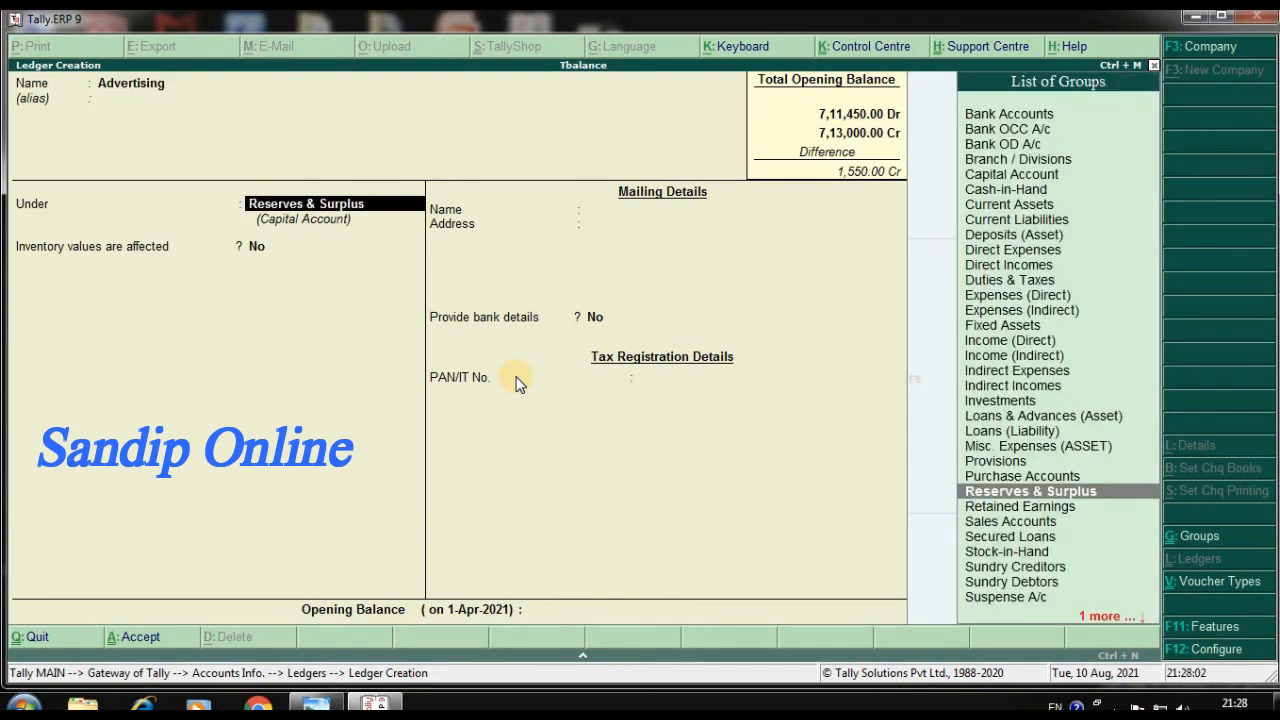
Place the Advertising ledger under the Indirect Expenses group
type("I")
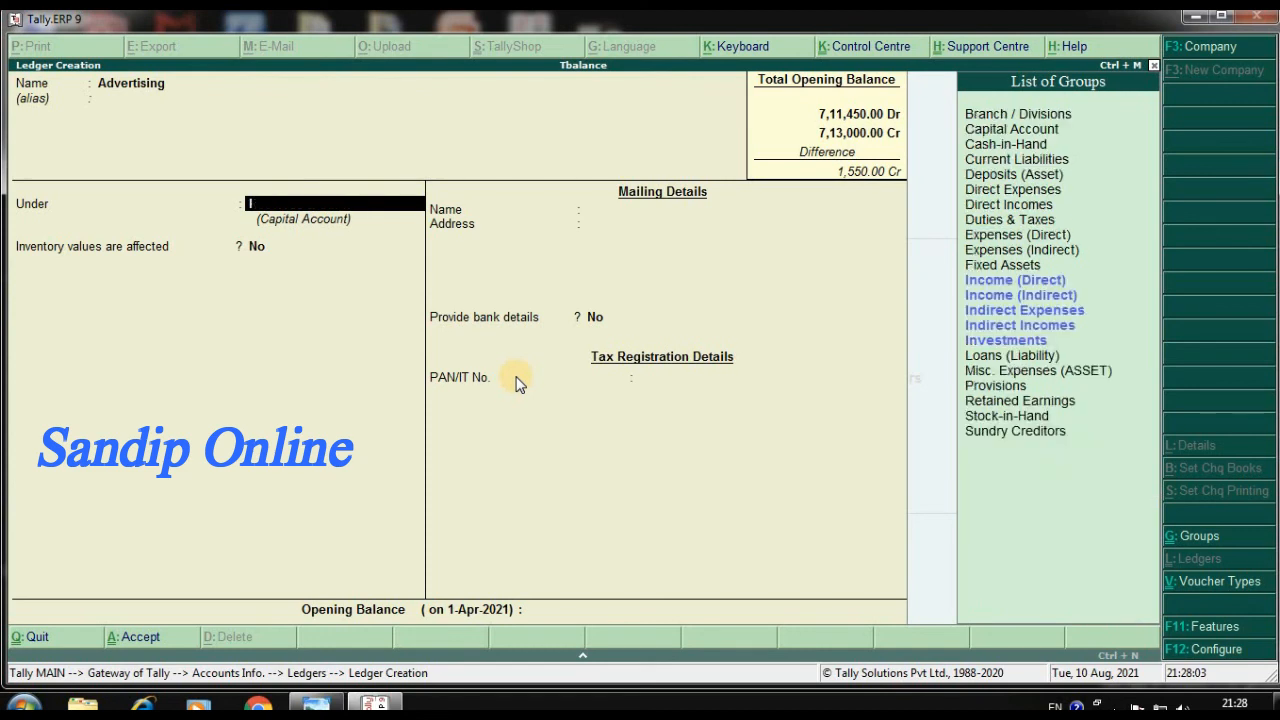
key("Up")
key("Up")
key("Up")
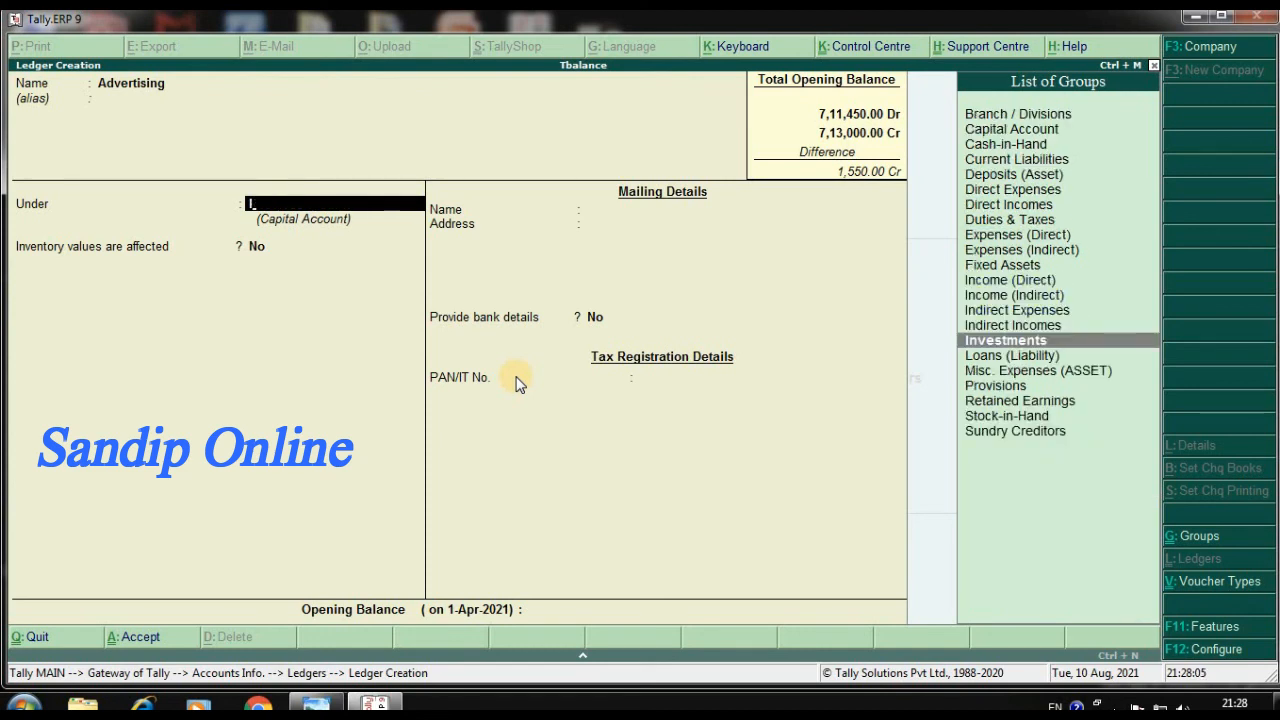
key("Return")
key("Return")
key("Return")
key("Return")
Keep the default GST and mailing details for the Advertising ledger, set its opening balance to 1,550 Dr, and save it
key("Return")
key("Return")
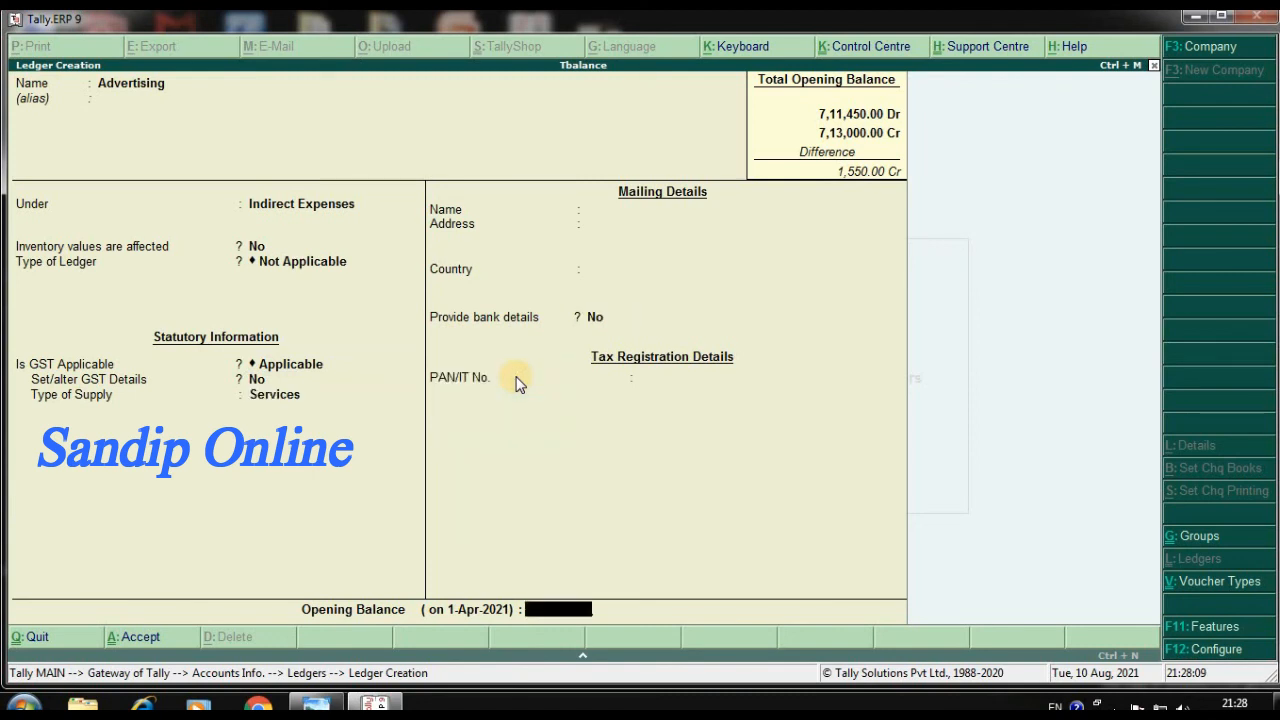
type("1,550")
key("Return")
key("Return")
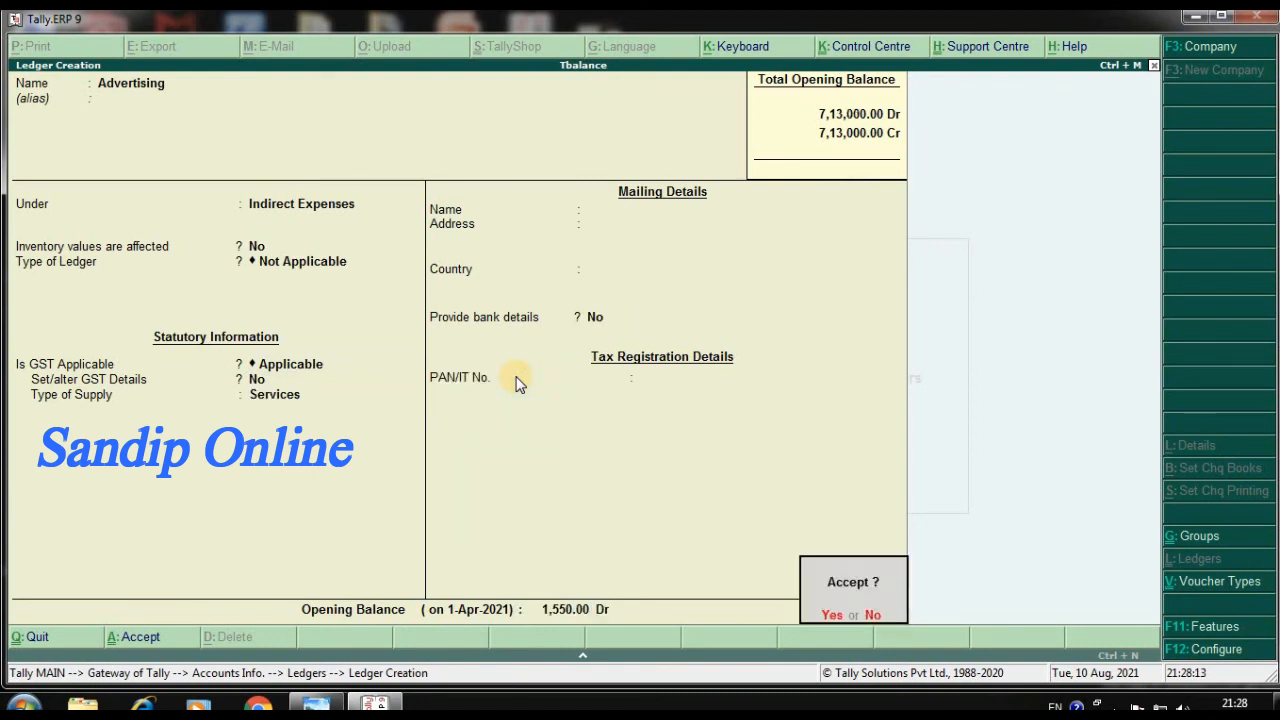
key("Return")
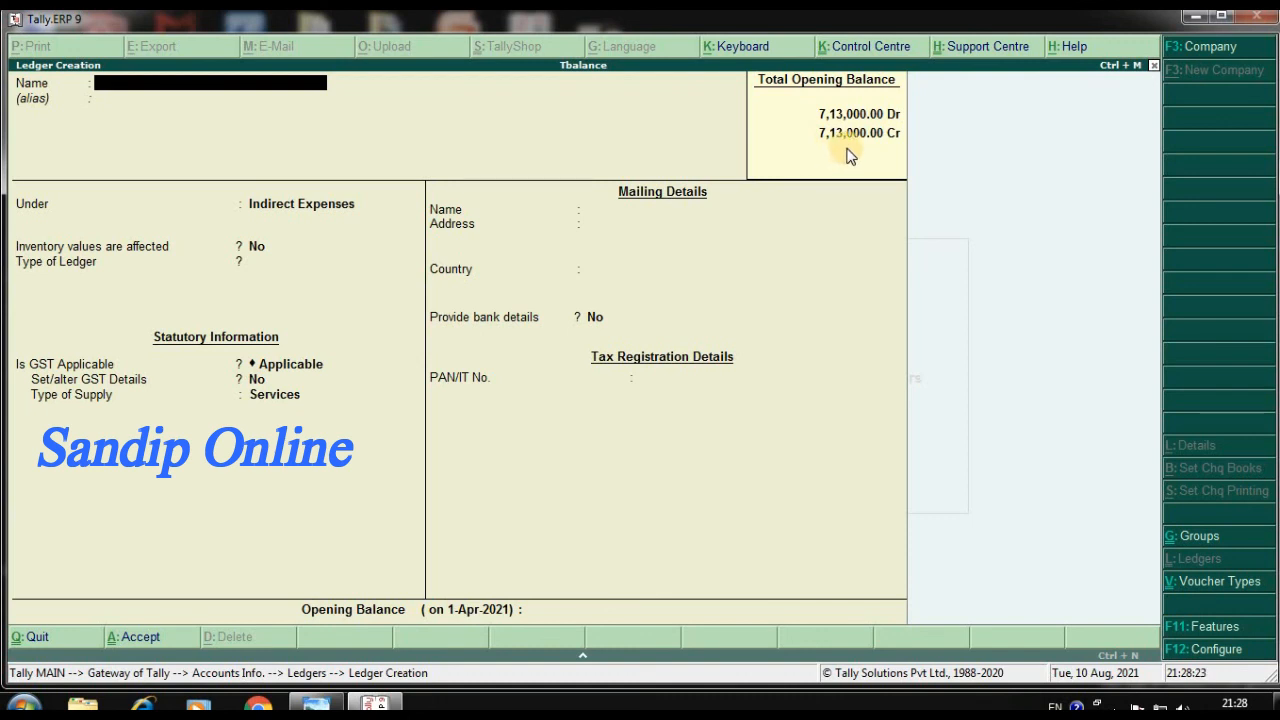
Leave ledger creation and return to the Gateway of Tally
key("Escape")
key("y")
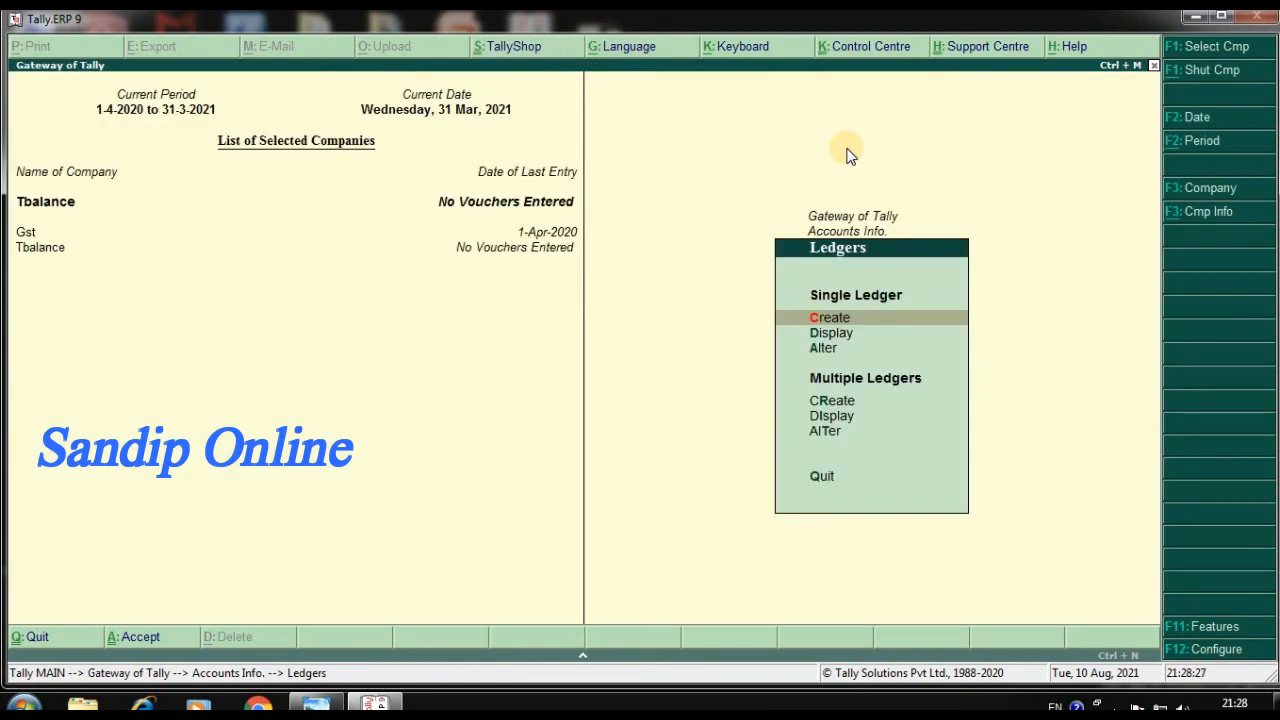
key("Escape")
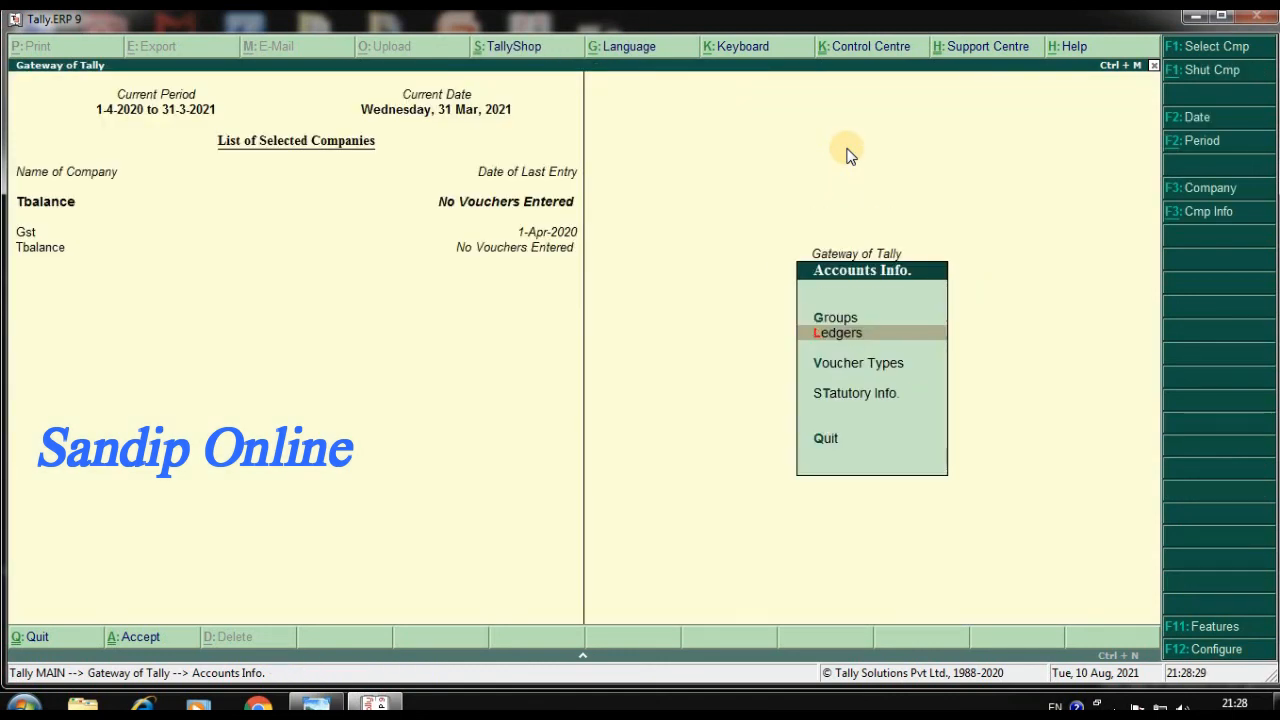
key("Escape")
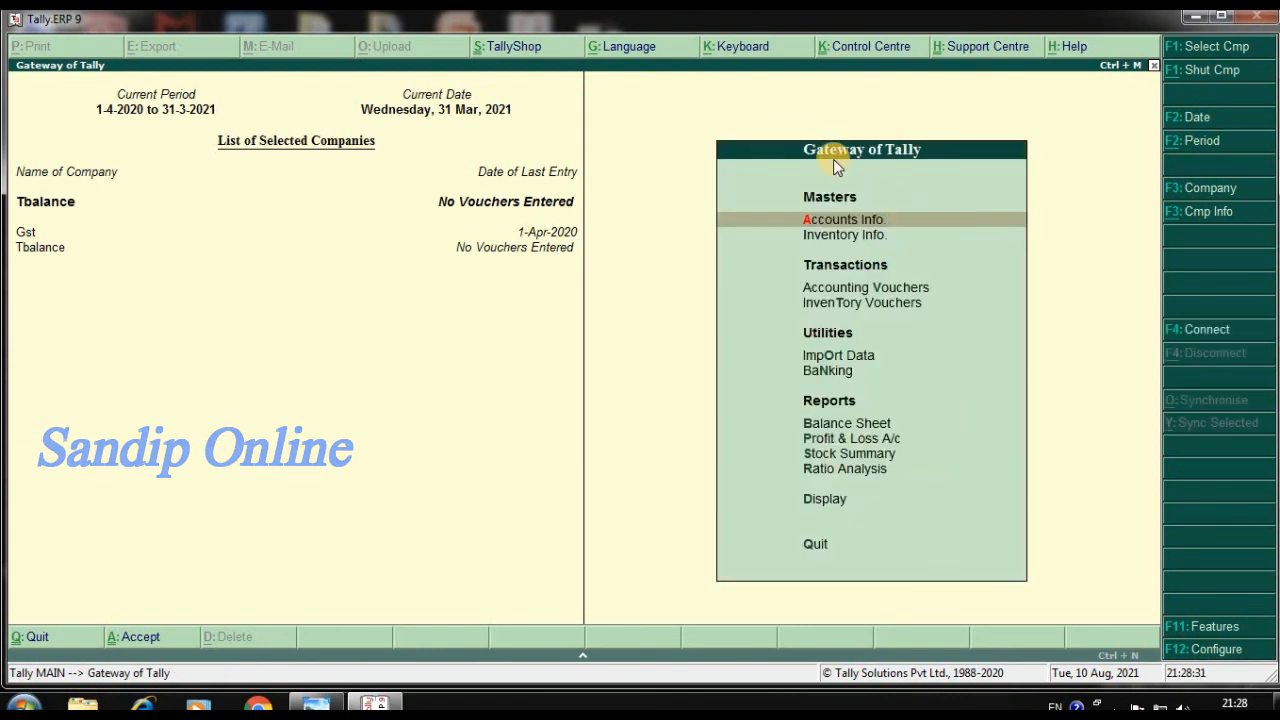
Display the Trial Balance report and expand it to the detailed view showing the ledgers under each group
key("Down")
key("Down")
key("Down")
key("Down")
key("Down")
key("Down")
key("Down")
key("Down")
key("Down")
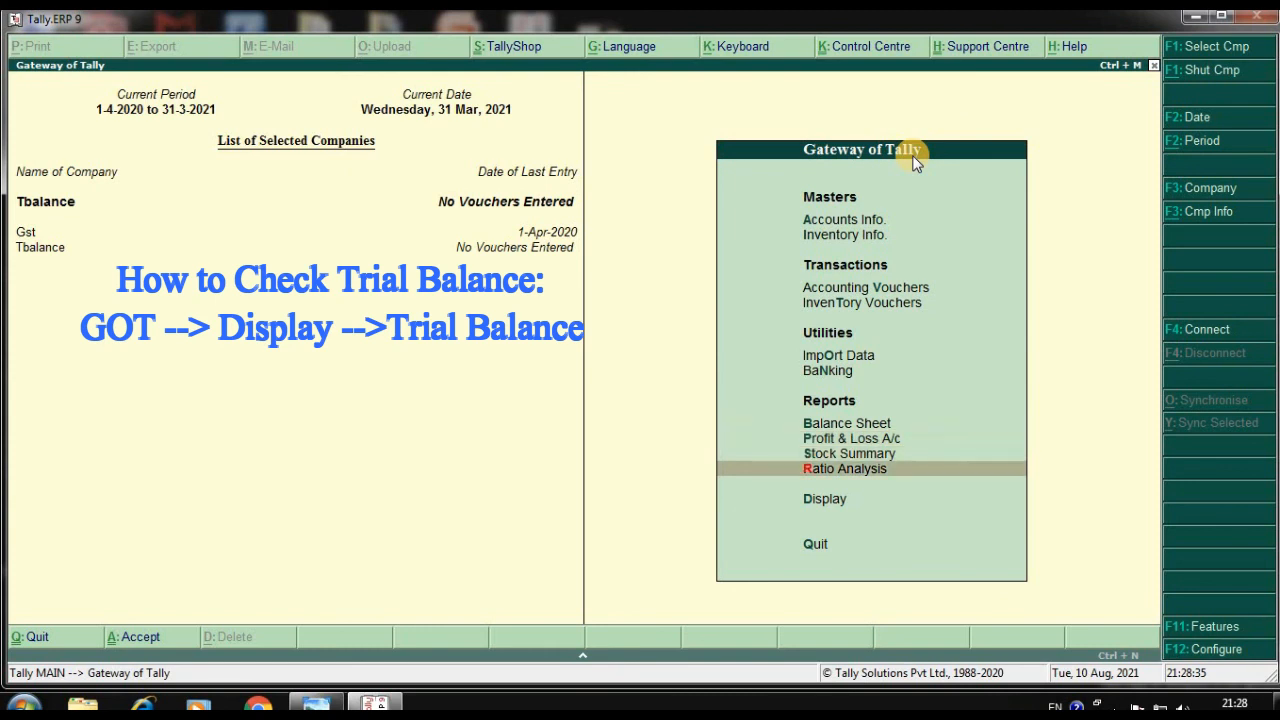
key("Down")
key("Return")
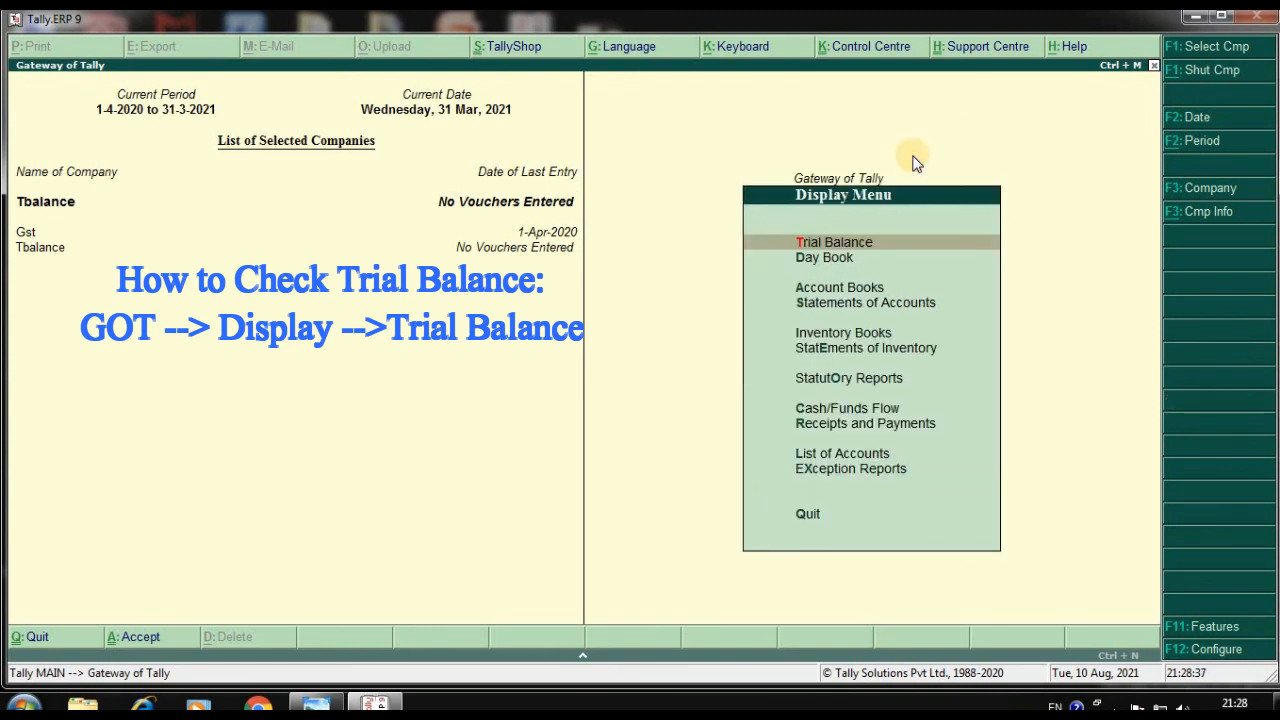
left_click(900, 249)
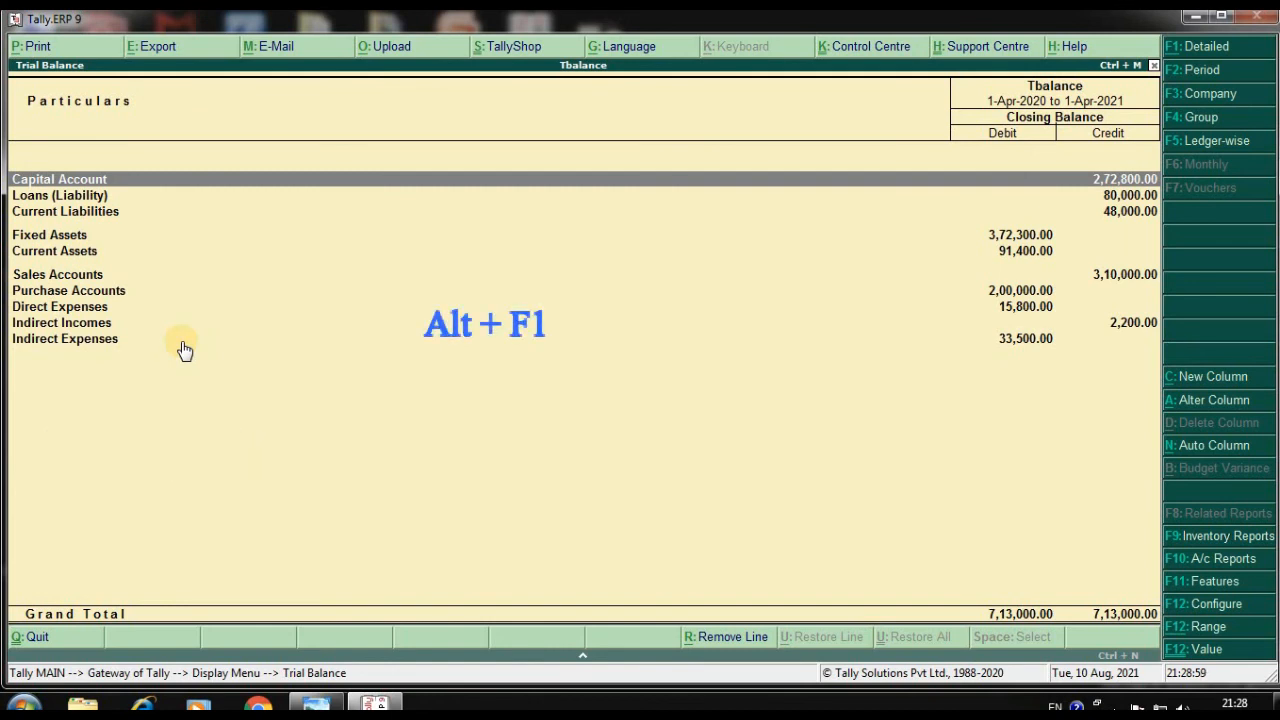
key("alt+F1")
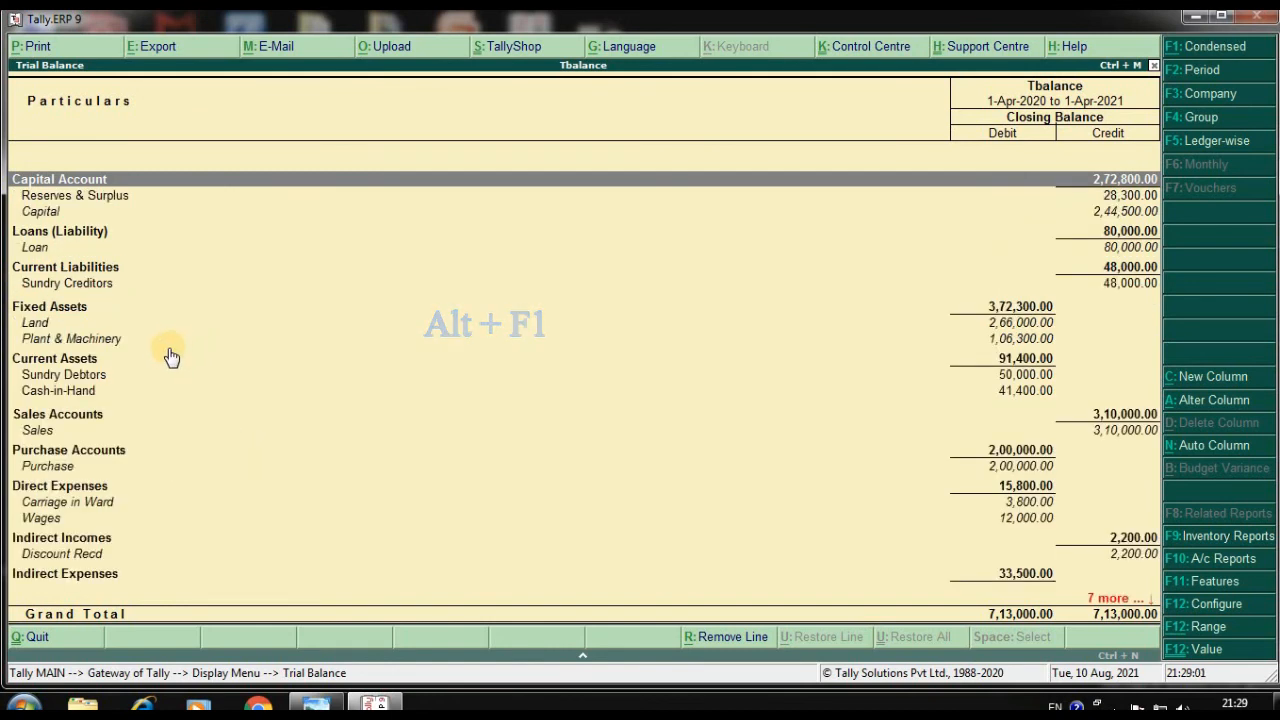